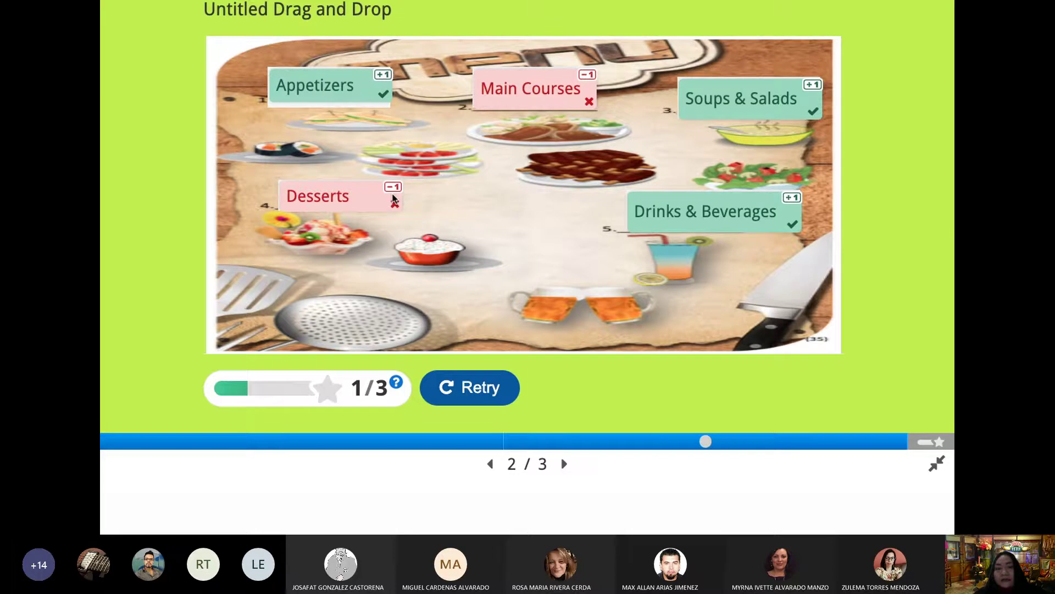
# Step: Leave the full-screen presentation and open the Drag and Drop activity's settings for editing
pyautogui.click(939, 465)
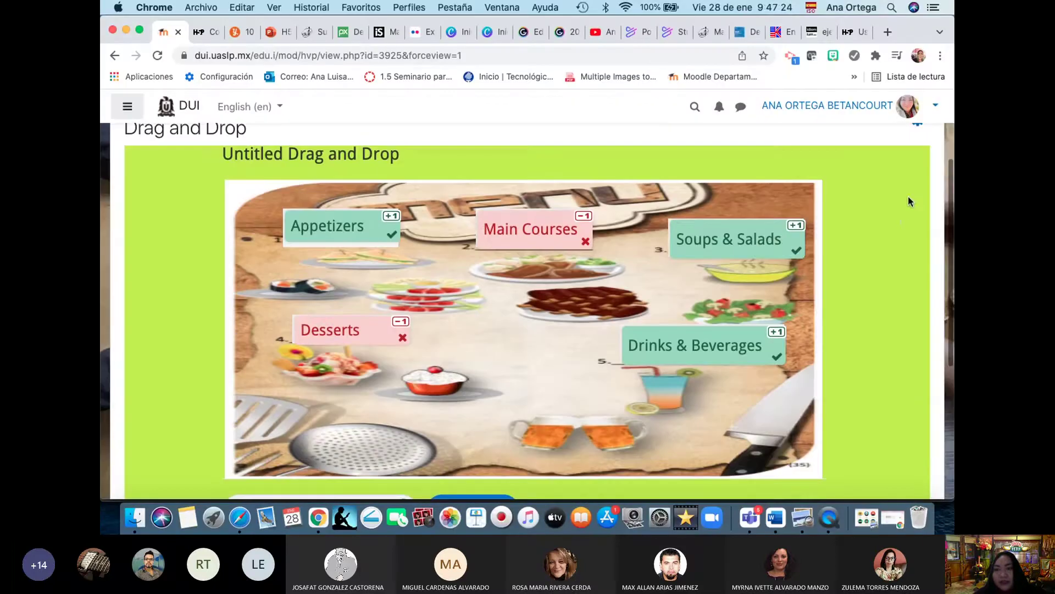
pyautogui.scroll(1, 909, 200)
pyautogui.click(933, 155)
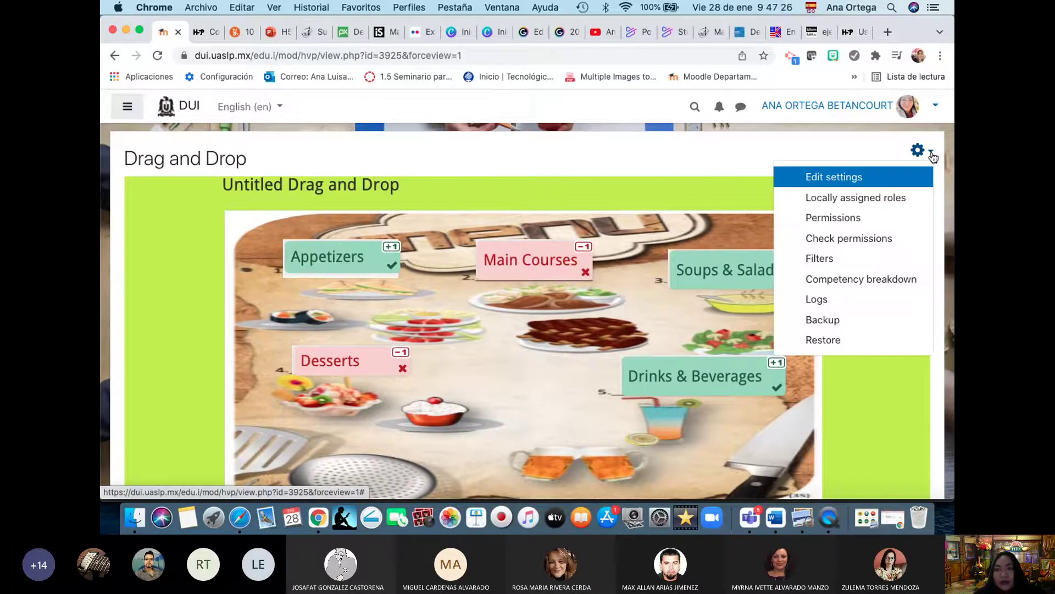
pyautogui.click(851, 180)
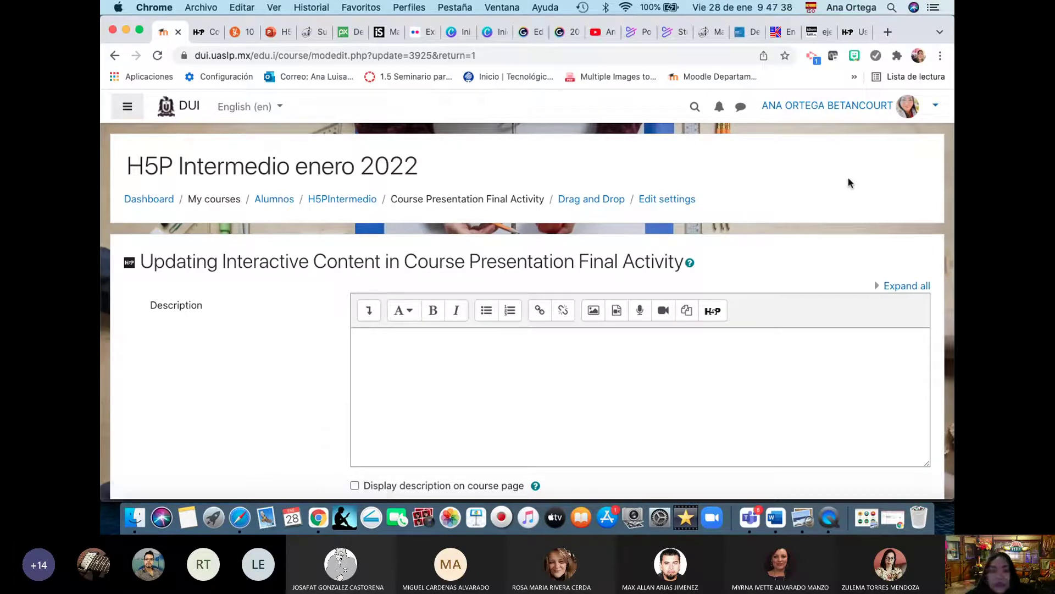
# Step: Open the Task step of the menu drag-and-drop exercise on slide 2 in the Course Presentation editor
pyautogui.scroll(-10, 848, 176)
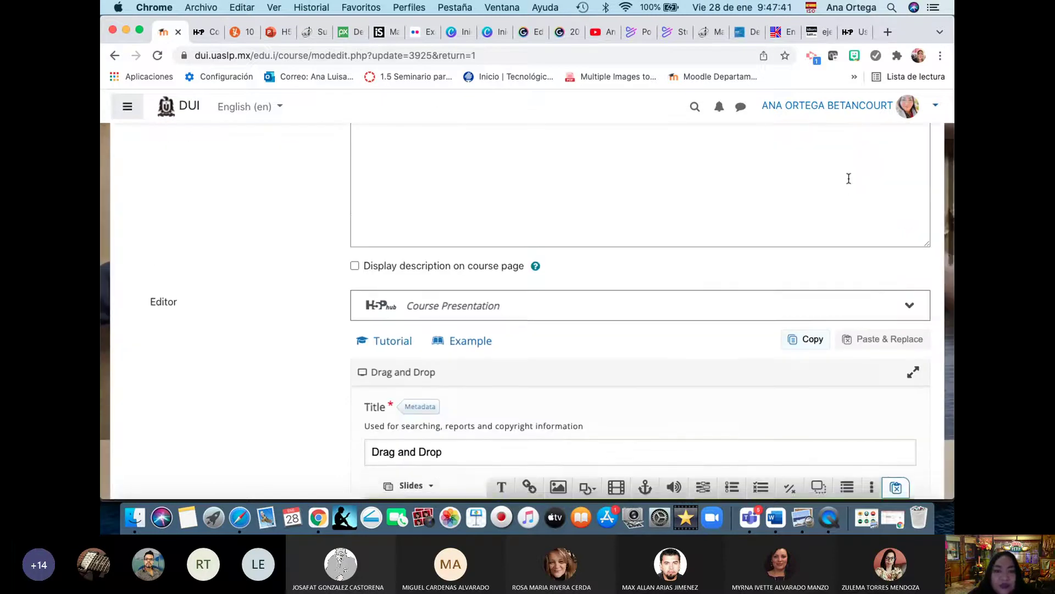
pyautogui.scroll(-5, 849, 178)
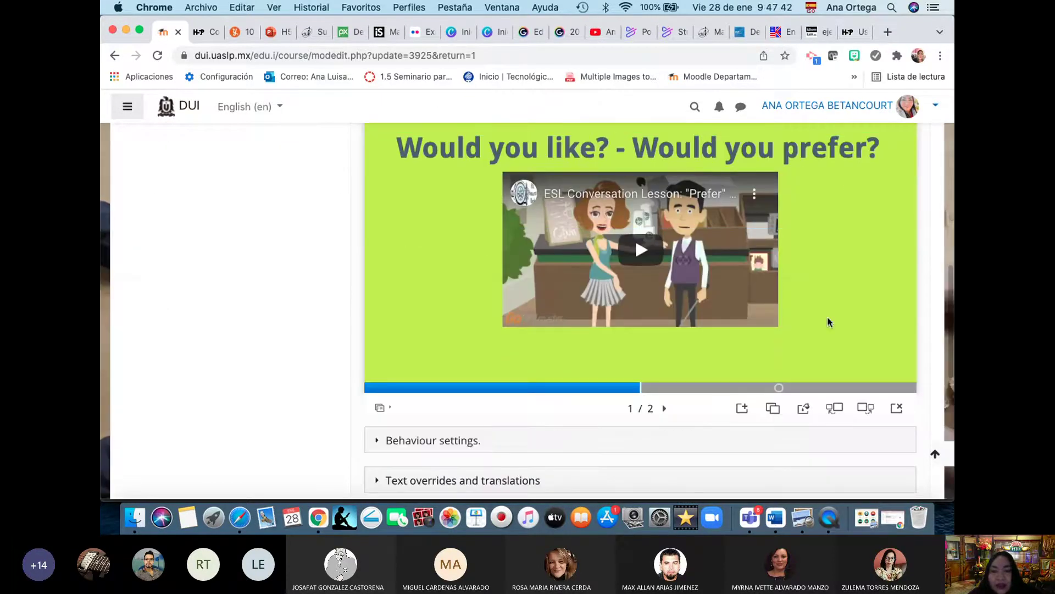
pyautogui.click(664, 408)
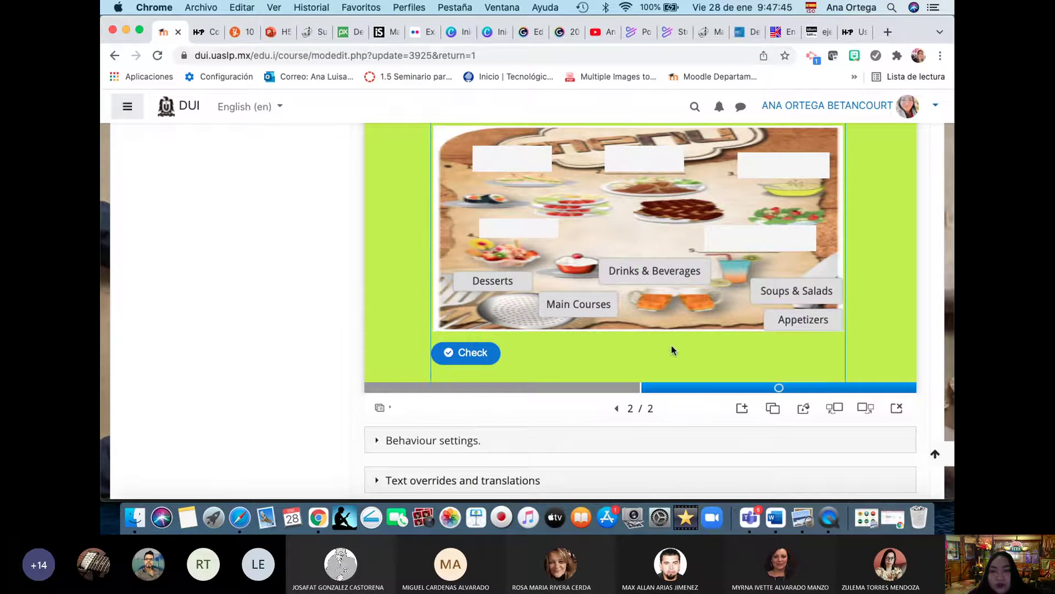
pyautogui.scroll(3, 672, 343)
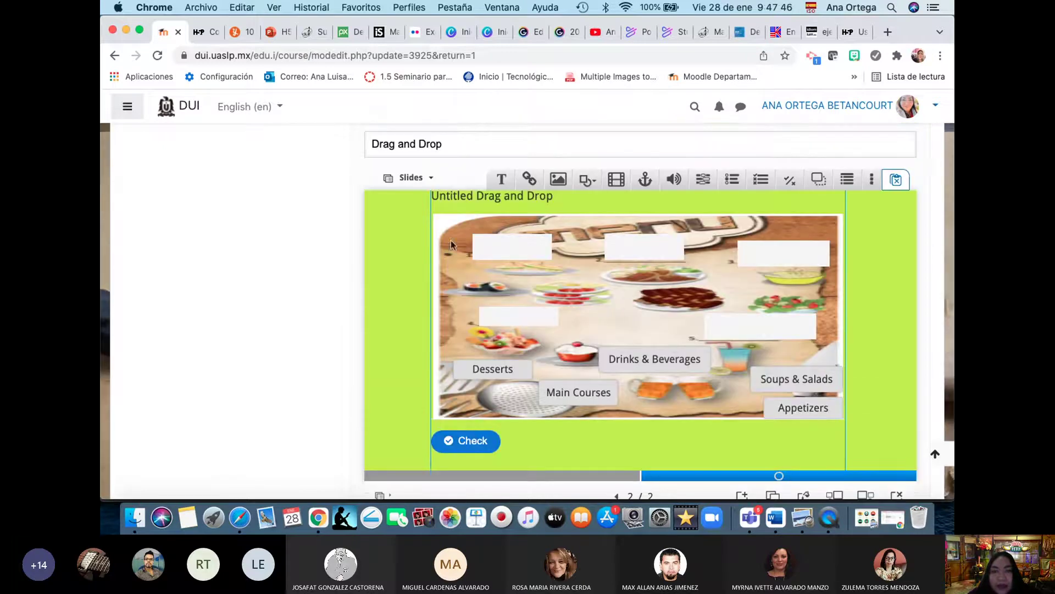
pyautogui.click(445, 224)
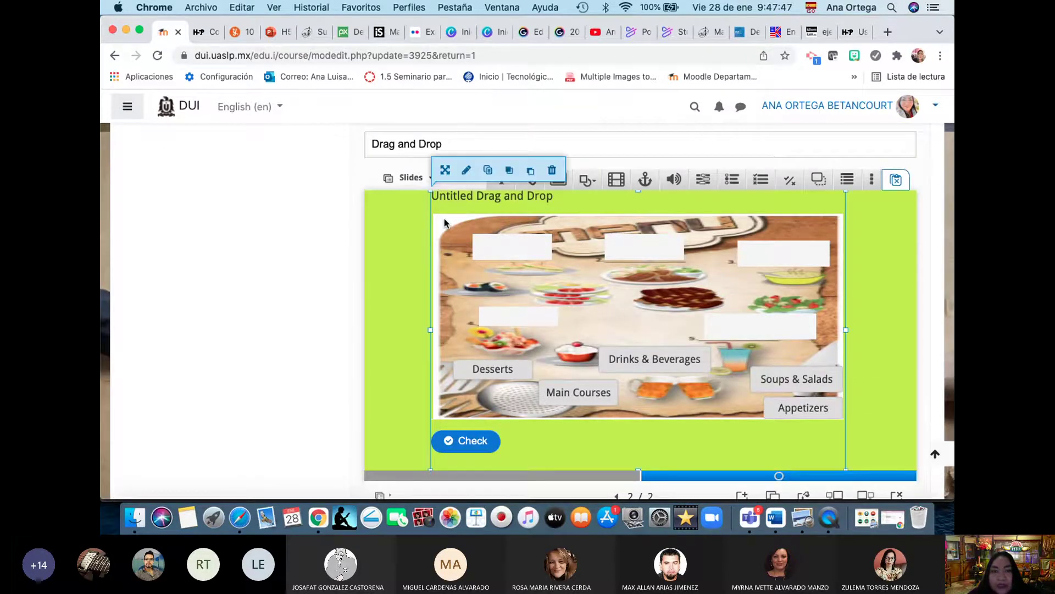
pyautogui.click(466, 177)
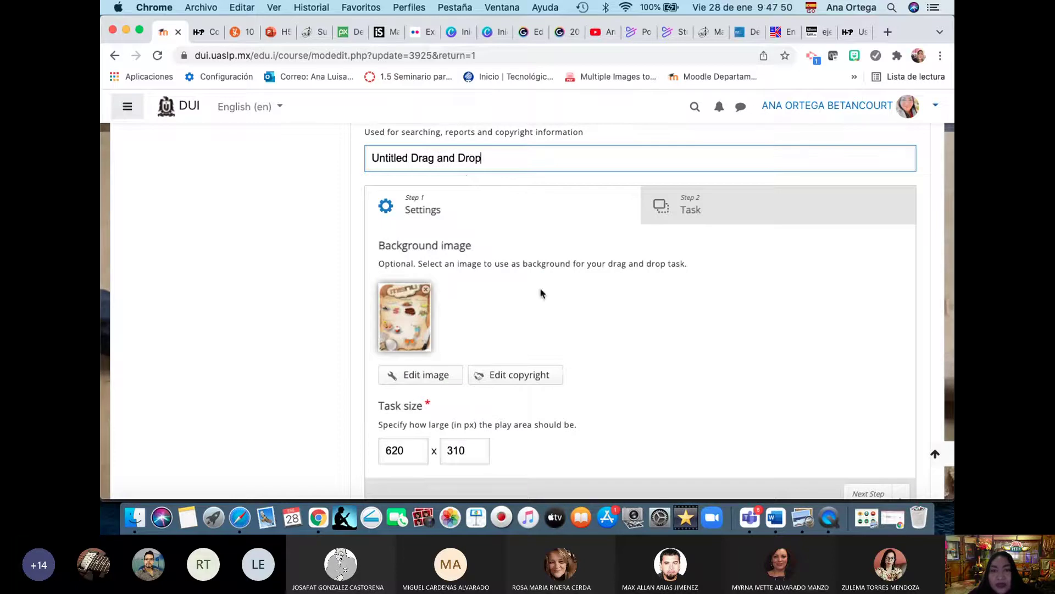
pyautogui.click(699, 215)
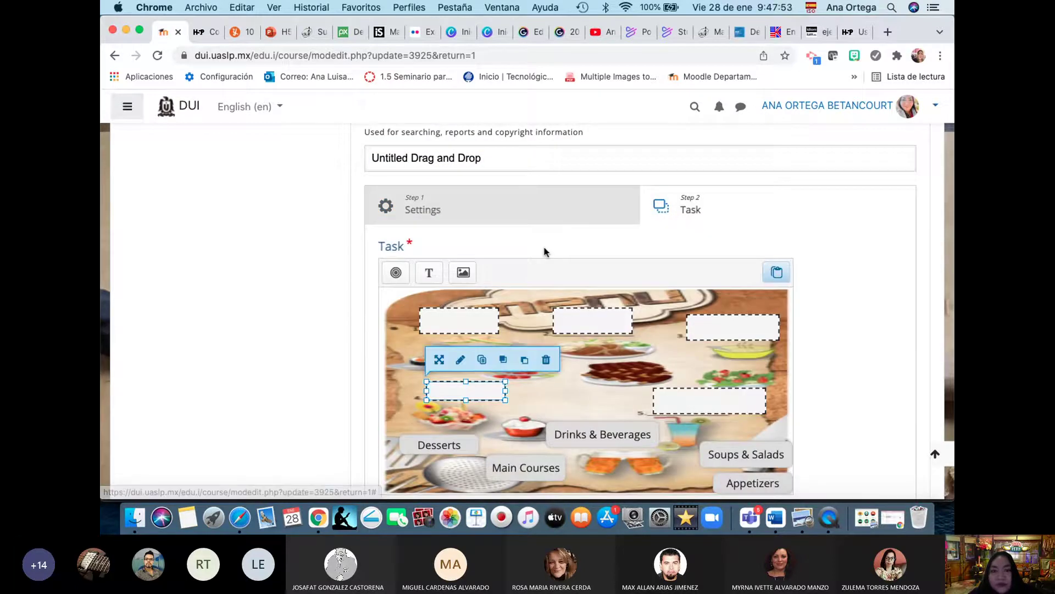
# Step: Set Text: Desserts as the correct element for the Desserts drop zone and confirm the drop zone settings
pyautogui.scroll(-2, 545, 252)
pyautogui.click(461, 314)
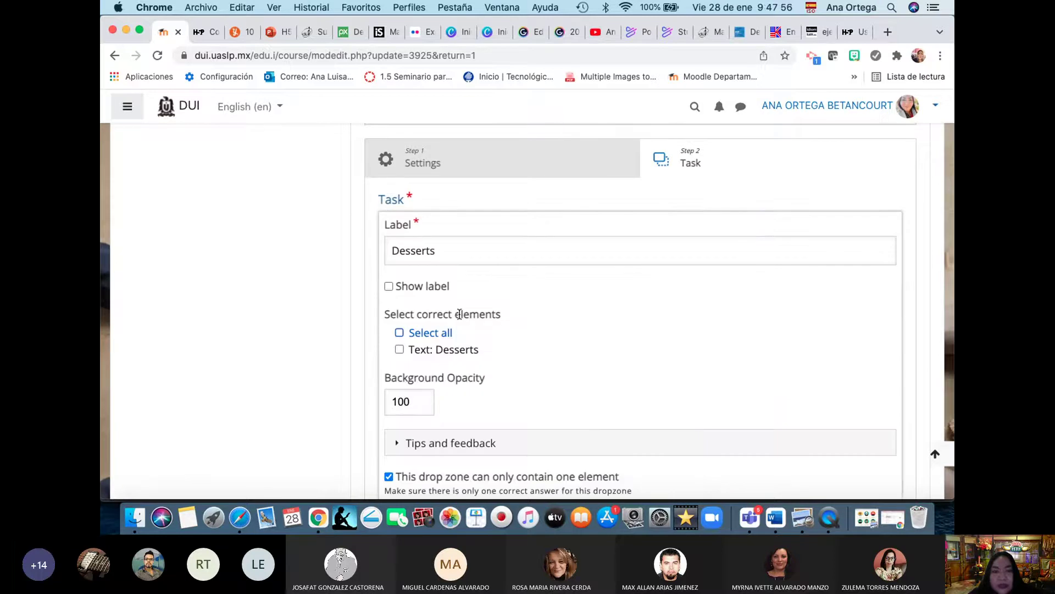
pyautogui.click(400, 350)
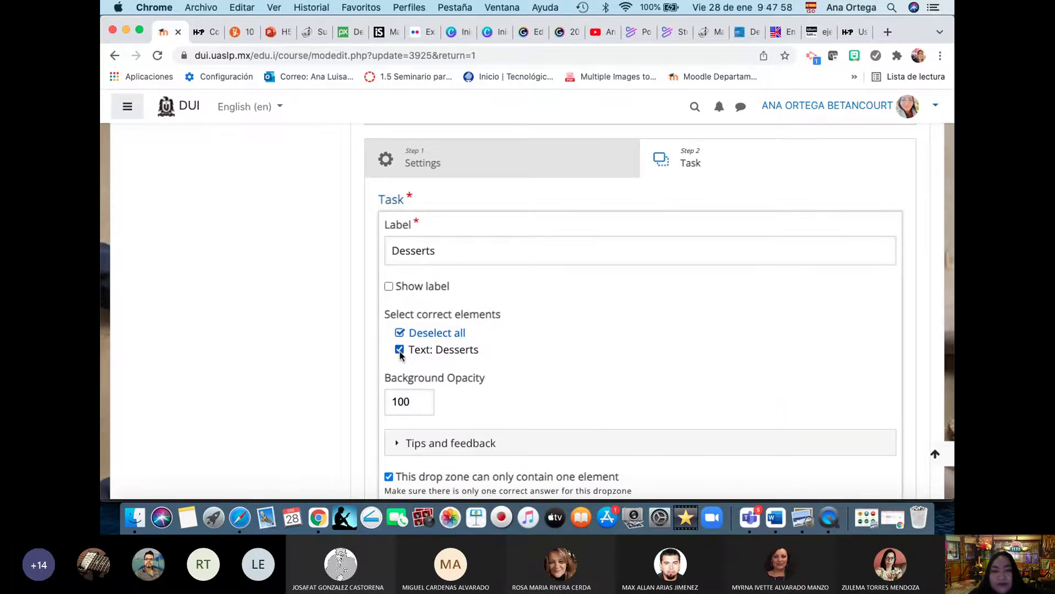
pyautogui.scroll(-5, 515, 367)
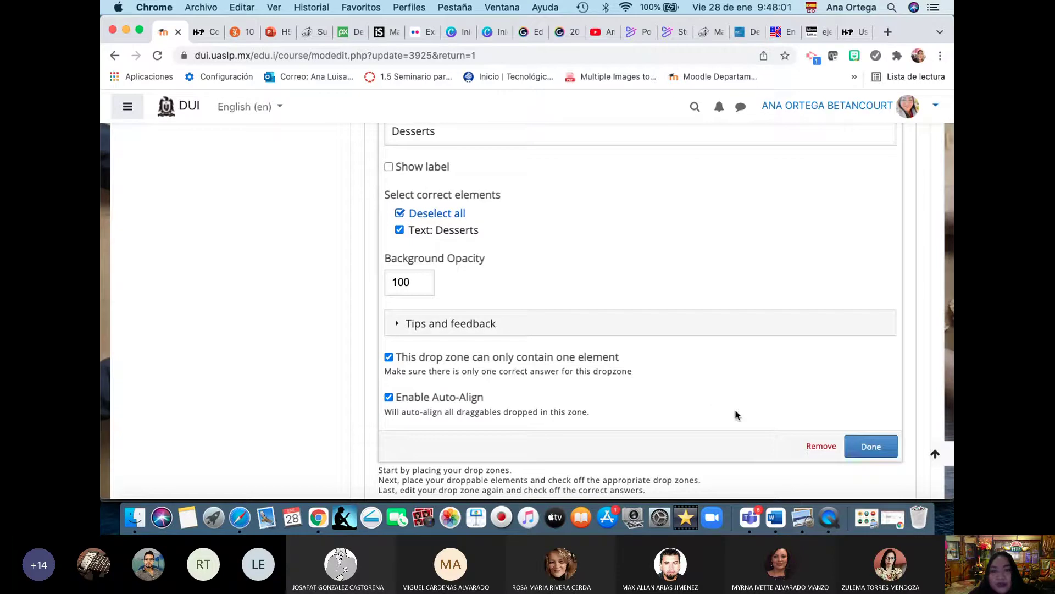
pyautogui.click(870, 446)
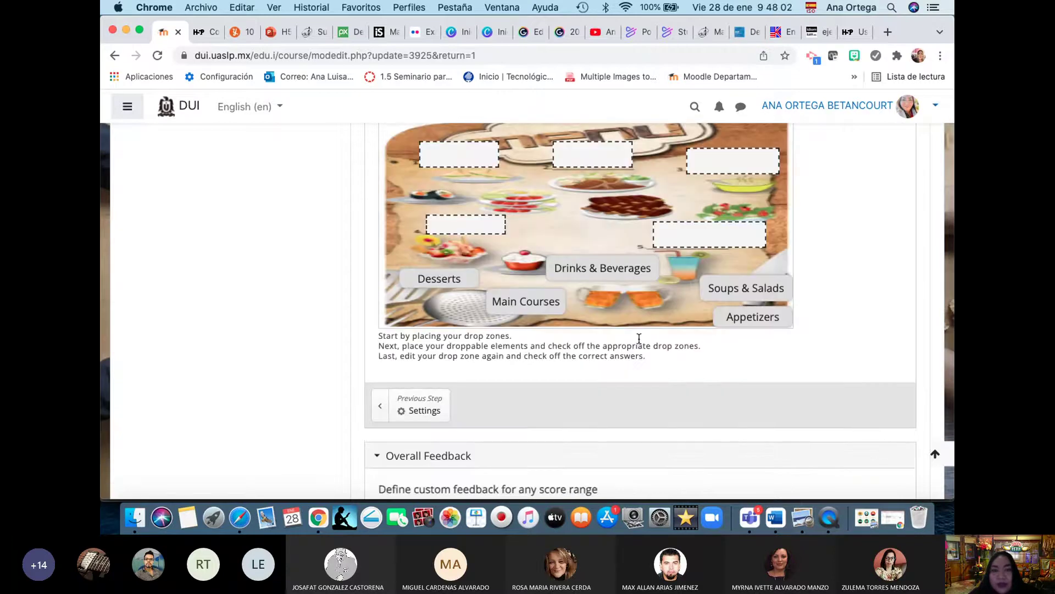
# Step: Set Text: Main Courses as the correct element for the Main Courses drop zone and confirm its settings
pyautogui.scroll(3, 639, 338)
pyautogui.click(604, 256)
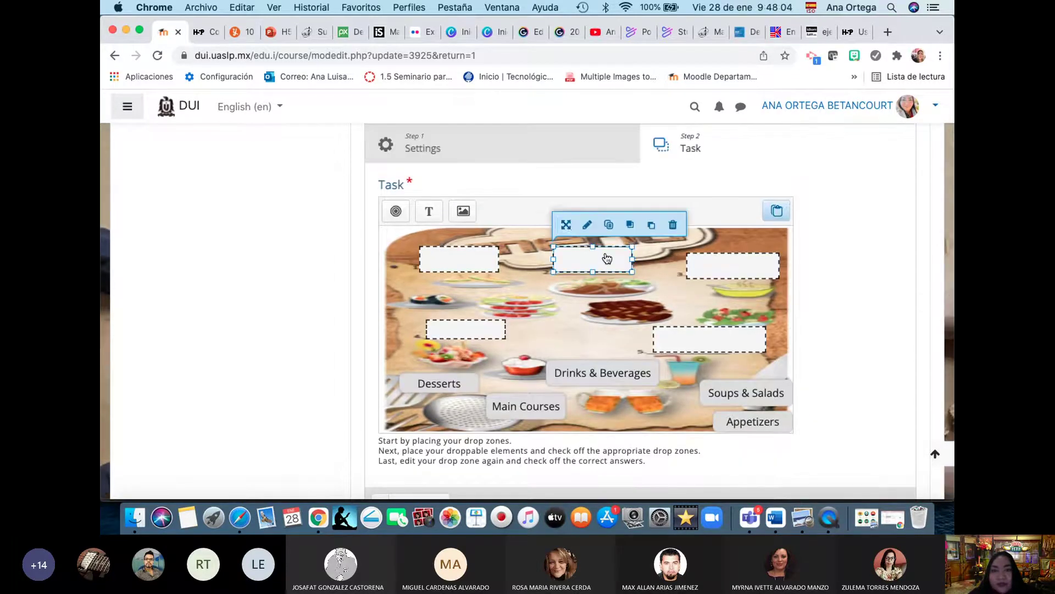
pyautogui.click(587, 226)
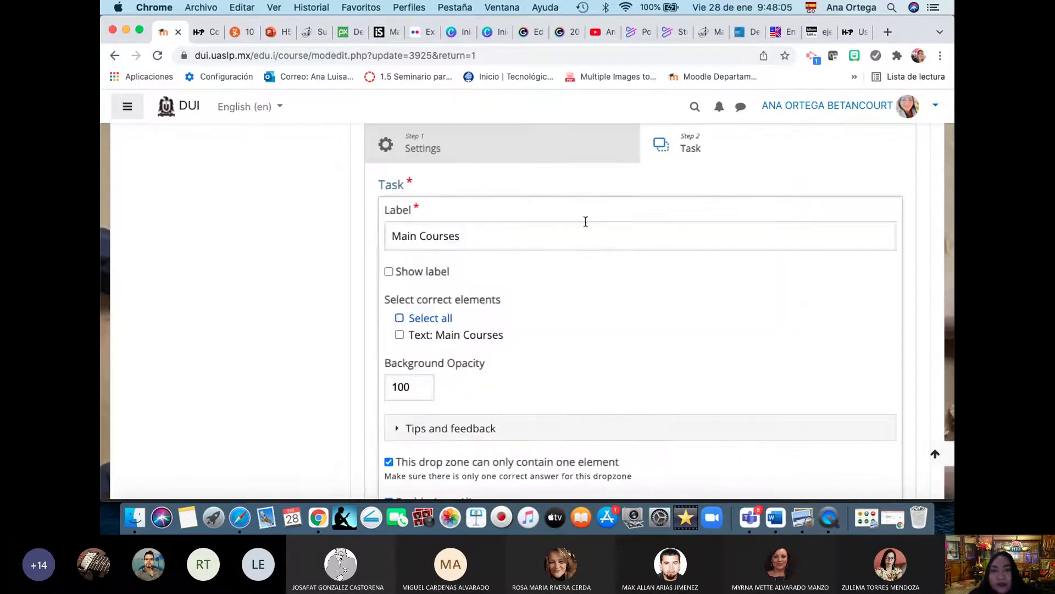
pyautogui.click(399, 336)
pyautogui.scroll(-3, 704, 348)
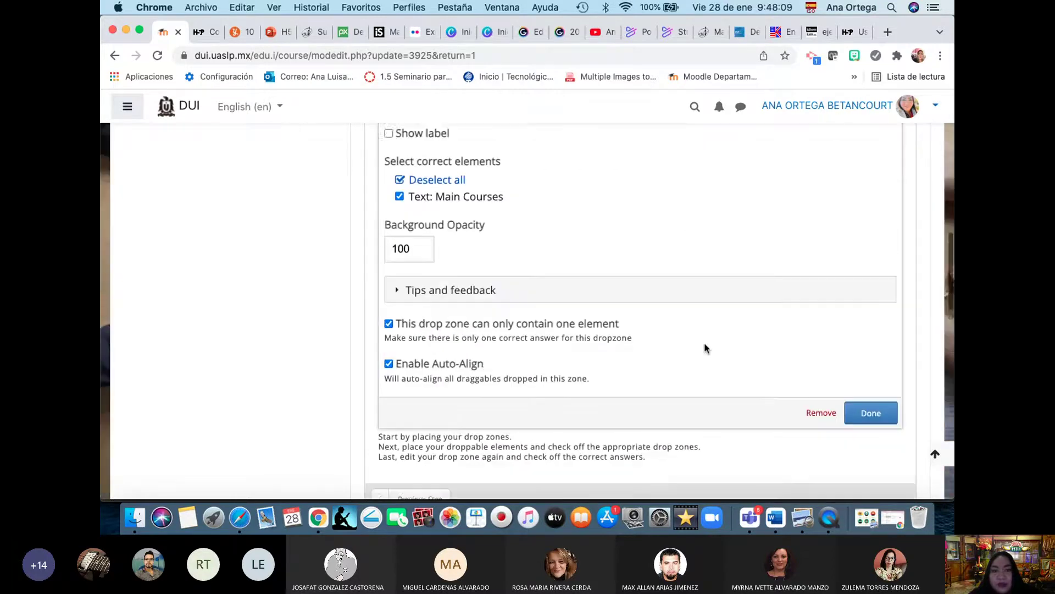
pyautogui.click(871, 405)
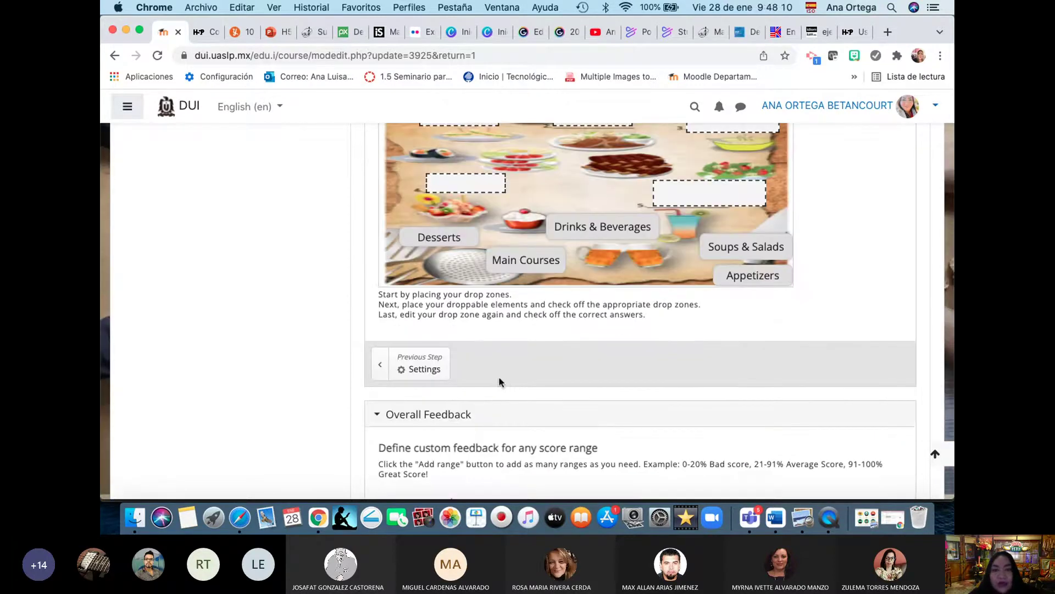
# Step: Save the updated activity and display it
pyautogui.scroll(-5, 499, 376)
pyautogui.scroll(-5, 523, 485)
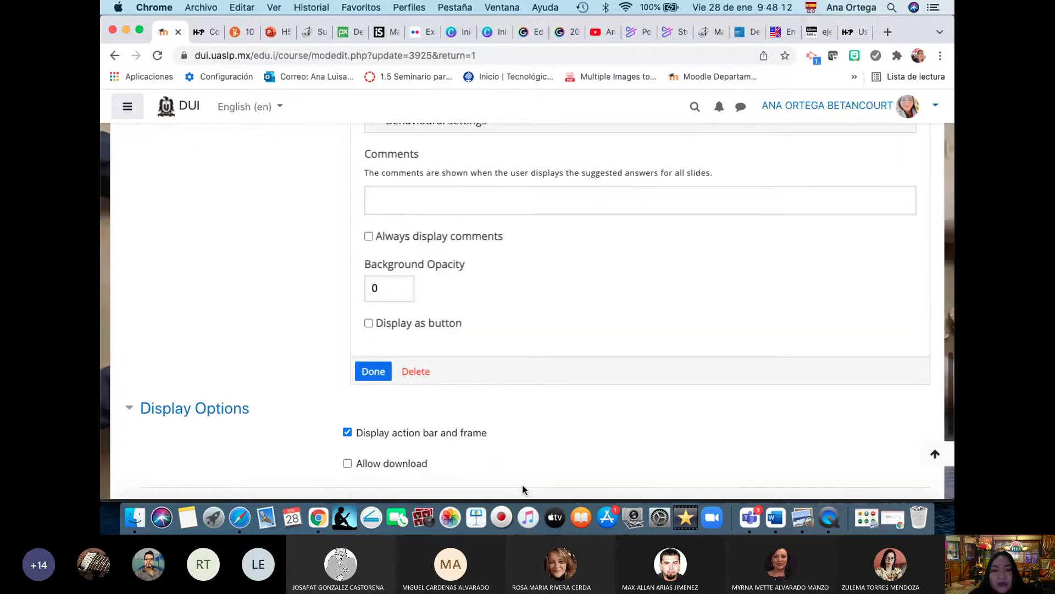
pyautogui.scroll(-5, 523, 488)
pyautogui.click(535, 428)
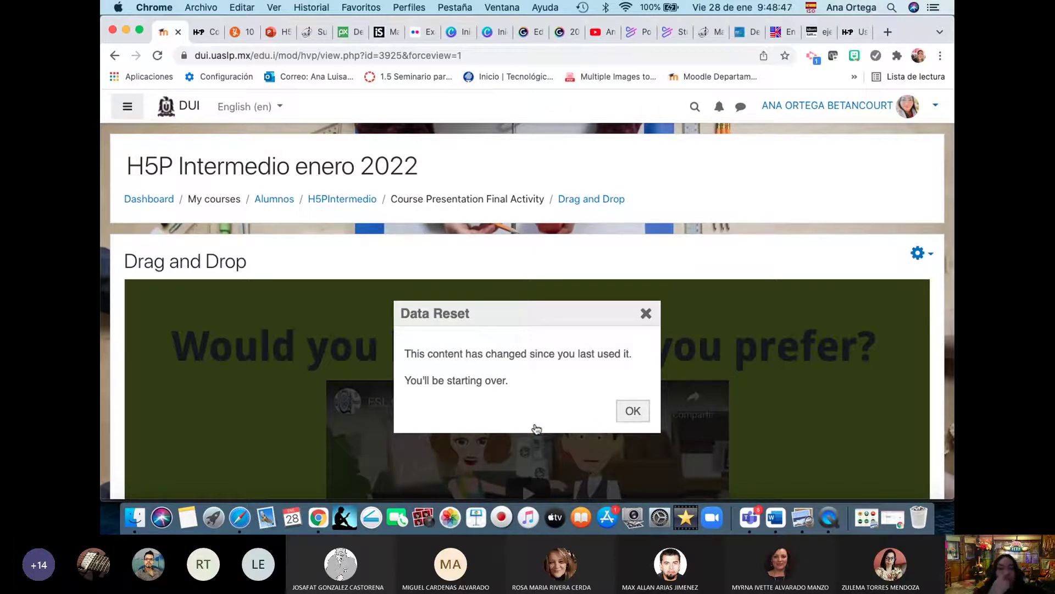
# Step: Accept the data reset and show slide 2 with the menu exercise in full screen
pyautogui.click(632, 411)
pyautogui.scroll(-7, 627, 409)
pyautogui.click(562, 405)
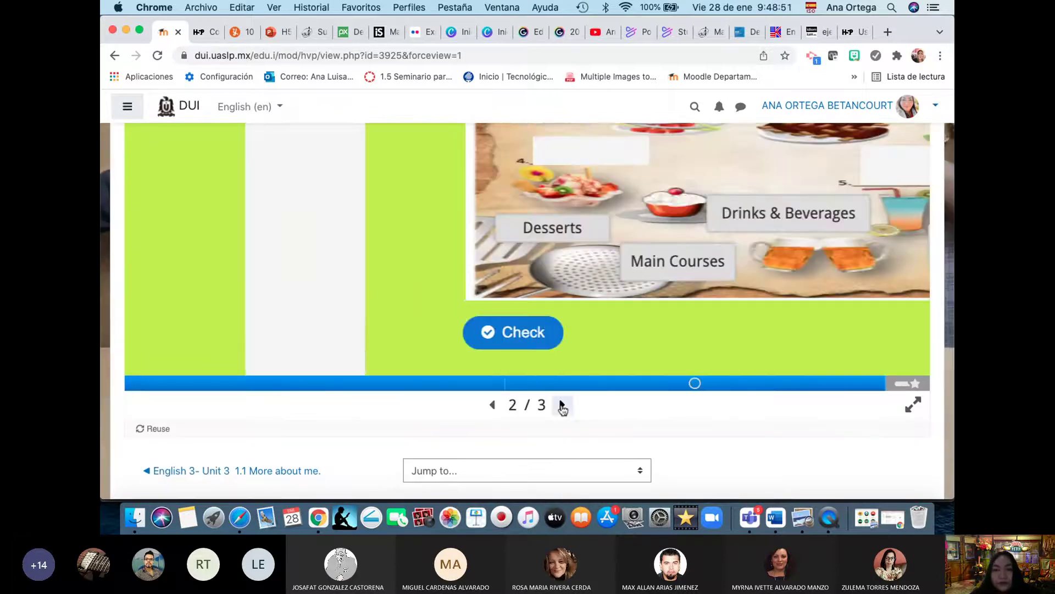
pyautogui.scroll(5, 562, 406)
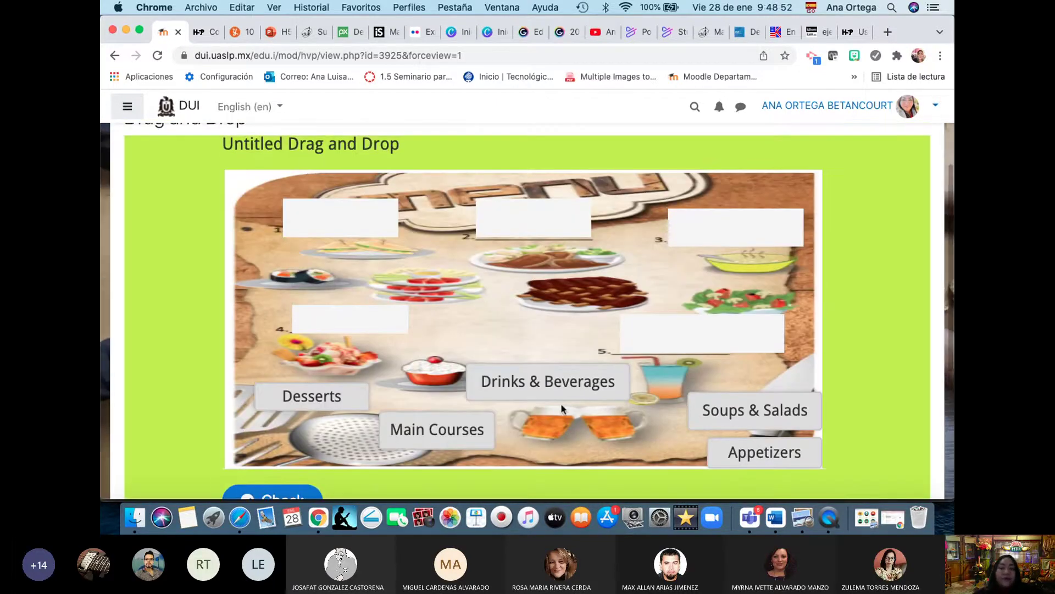
pyautogui.scroll(-3, 725, 385)
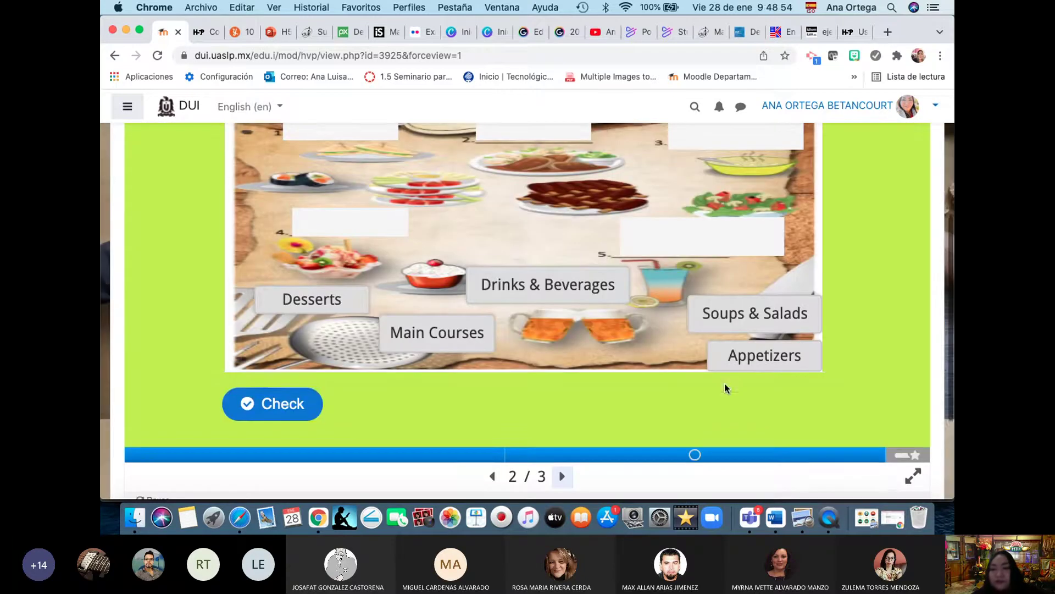
pyautogui.click(910, 476)
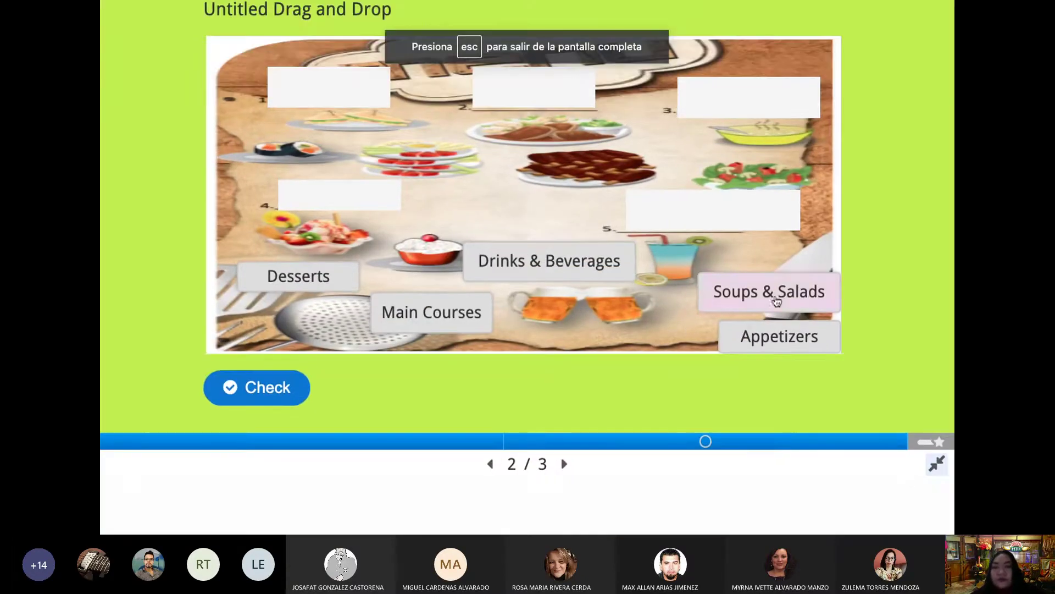
# Step: Place Soups & Salads, Appetizers, Desserts, Main Courses and Drinks & Beverages on their matching menu drop zones and check the answers
pyautogui.moveTo(777, 299); pyautogui.dragTo(754, 117)
pyautogui.moveTo(780, 336); pyautogui.dragTo(353, 100)
pyautogui.moveTo(300, 276); pyautogui.dragTo(347, 205)
pyautogui.moveTo(425, 306); pyautogui.dragTo(525, 90)
pyautogui.moveTo(540, 264); pyautogui.dragTo(702, 222)
pyautogui.click(255, 392)
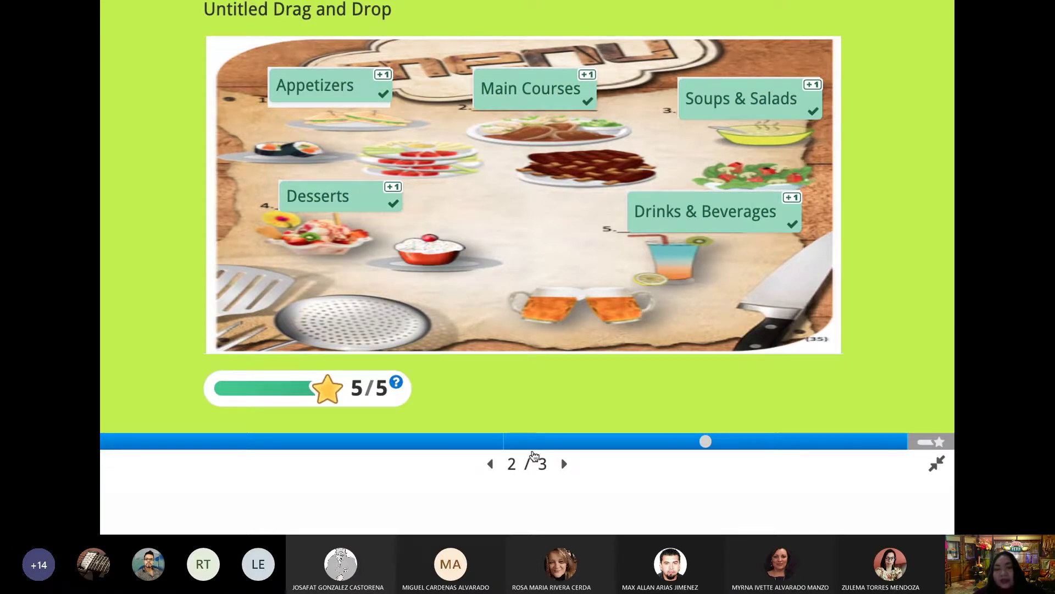
# Step: Review the presentation's video slide, menu exercise and score summary in full screen, and leave full screen
pyautogui.press('Left')
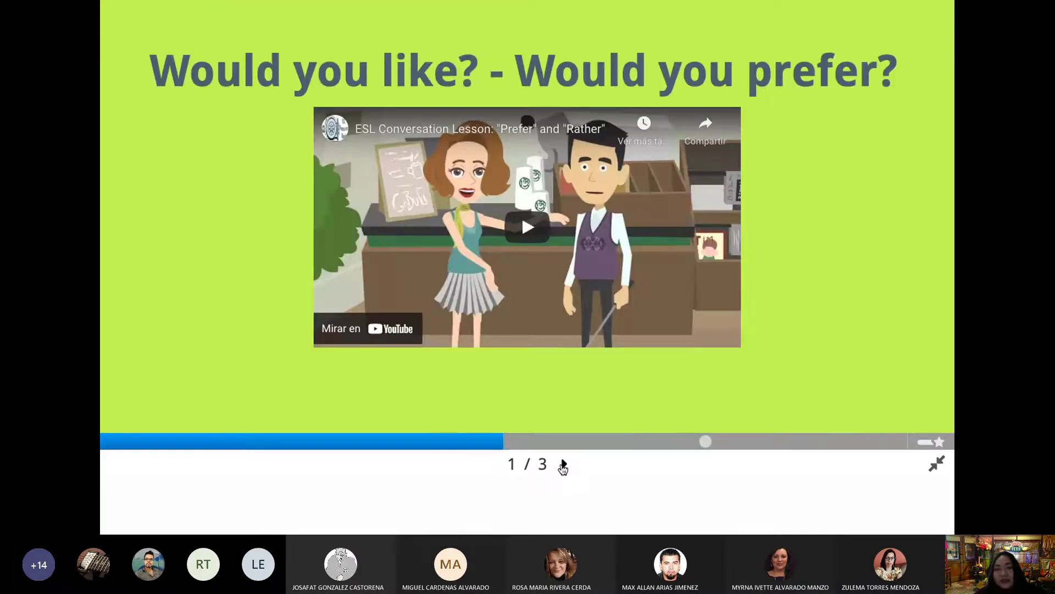
pyautogui.click(564, 464)
pyautogui.click(563, 464)
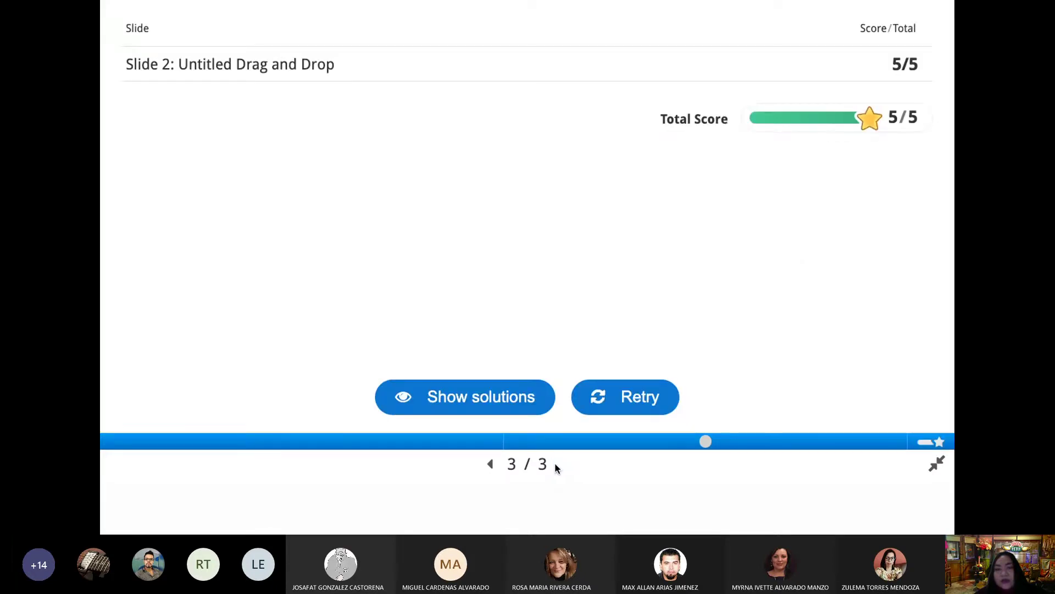
pyautogui.click(492, 464)
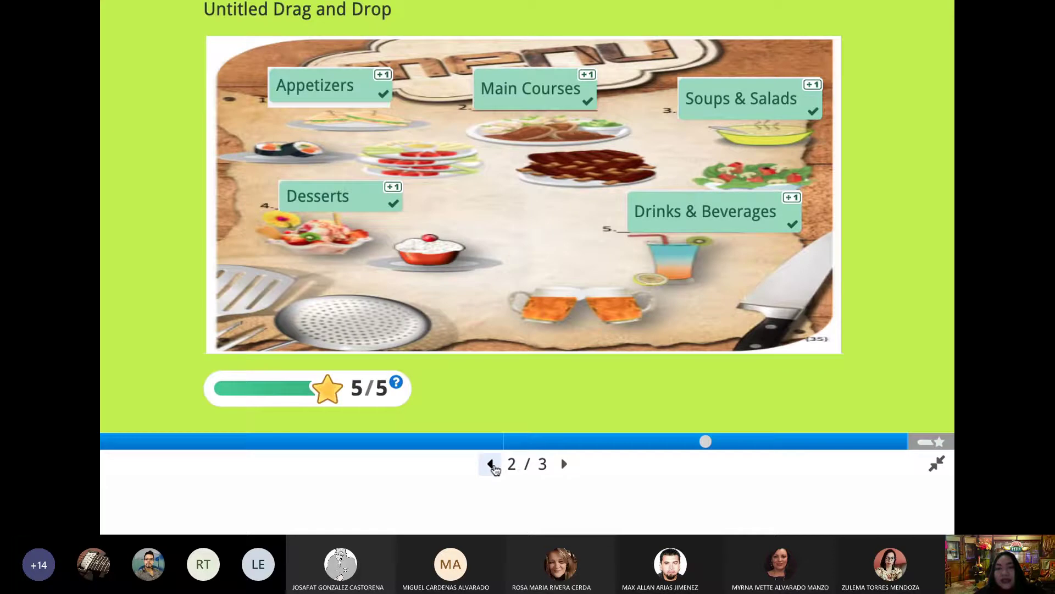
pyautogui.click(492, 464)
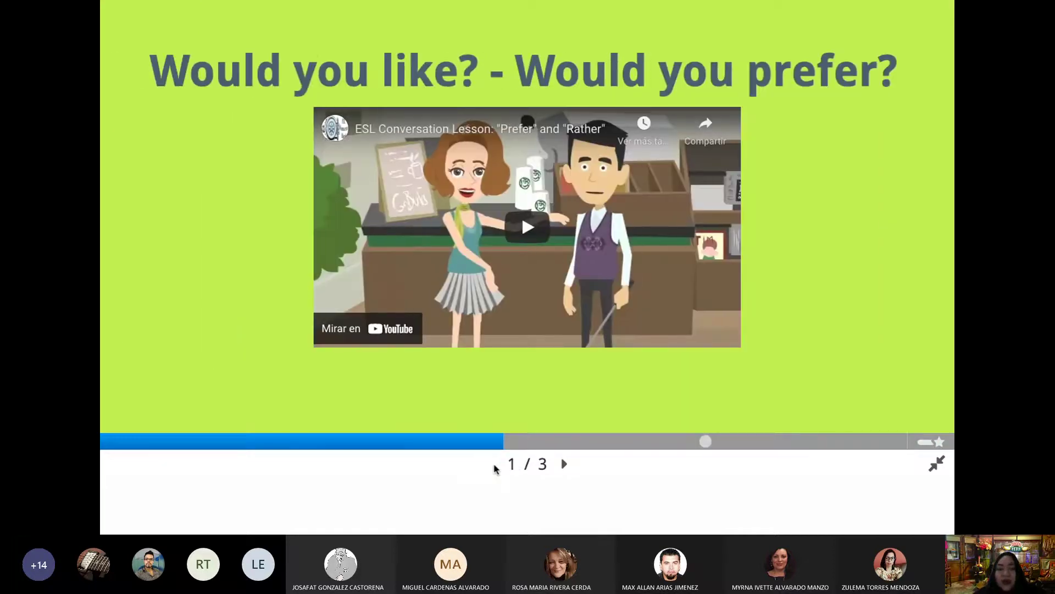
pyautogui.press('Escape')
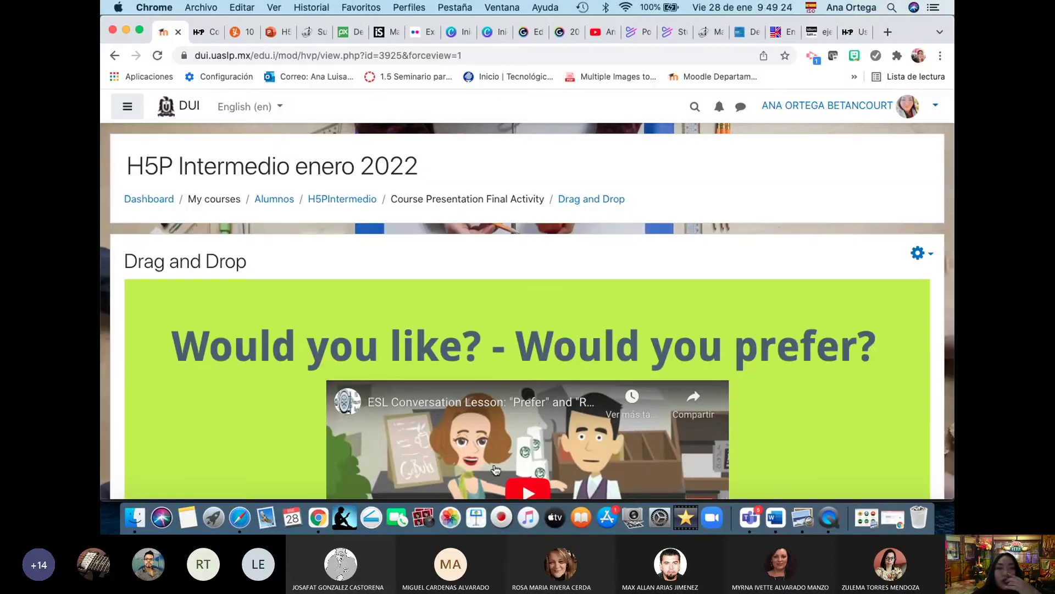
# Step: Return to the menu exercise on slide 2 and reopen the activity's settings for editing
pyautogui.scroll(-3, 495, 468)
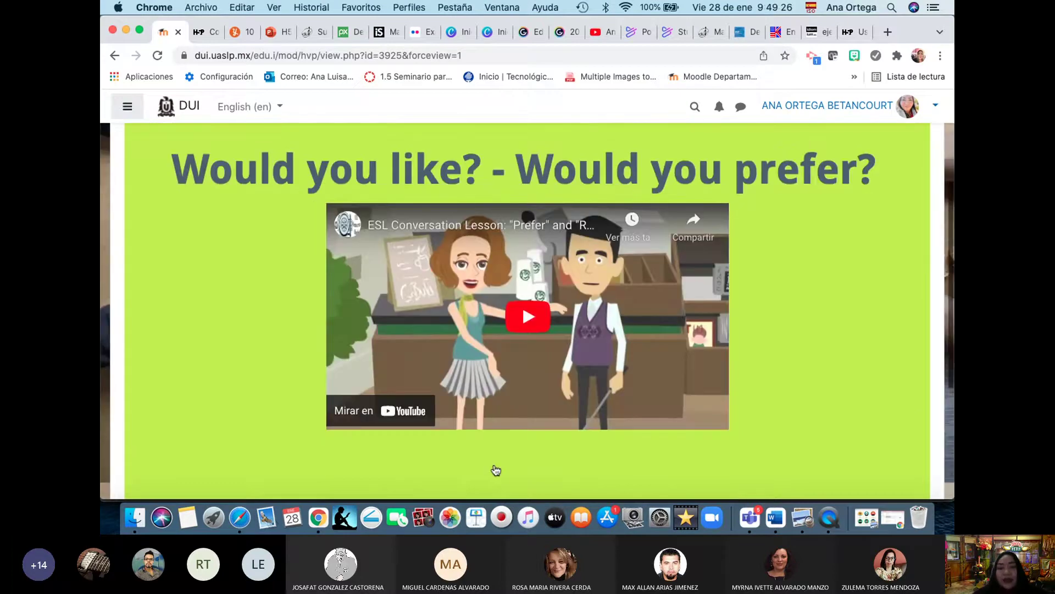
pyautogui.scroll(-2, 496, 470)
pyautogui.click(562, 431)
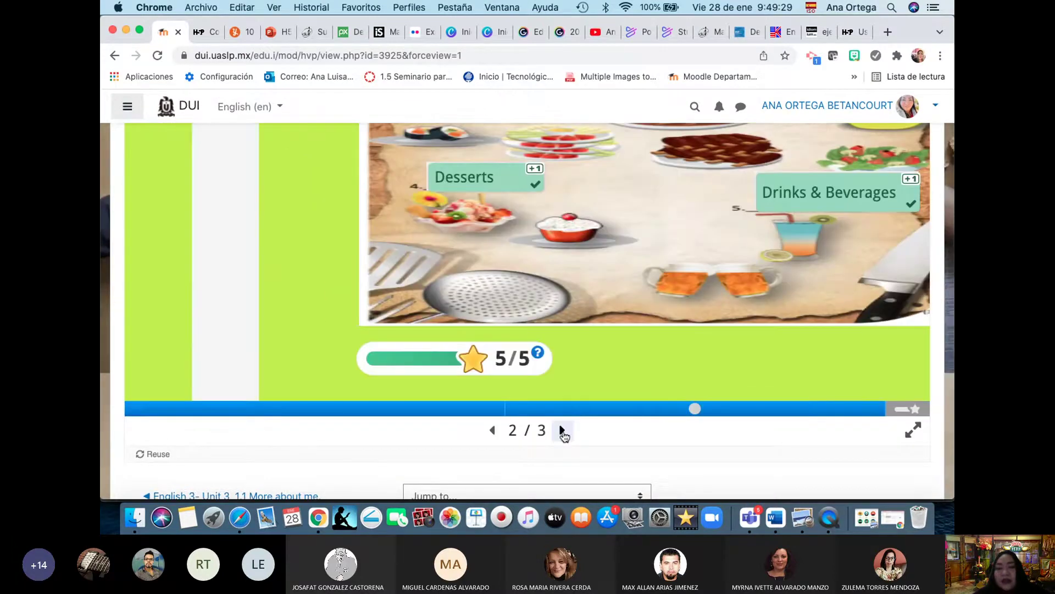
pyautogui.scroll(5, 564, 434)
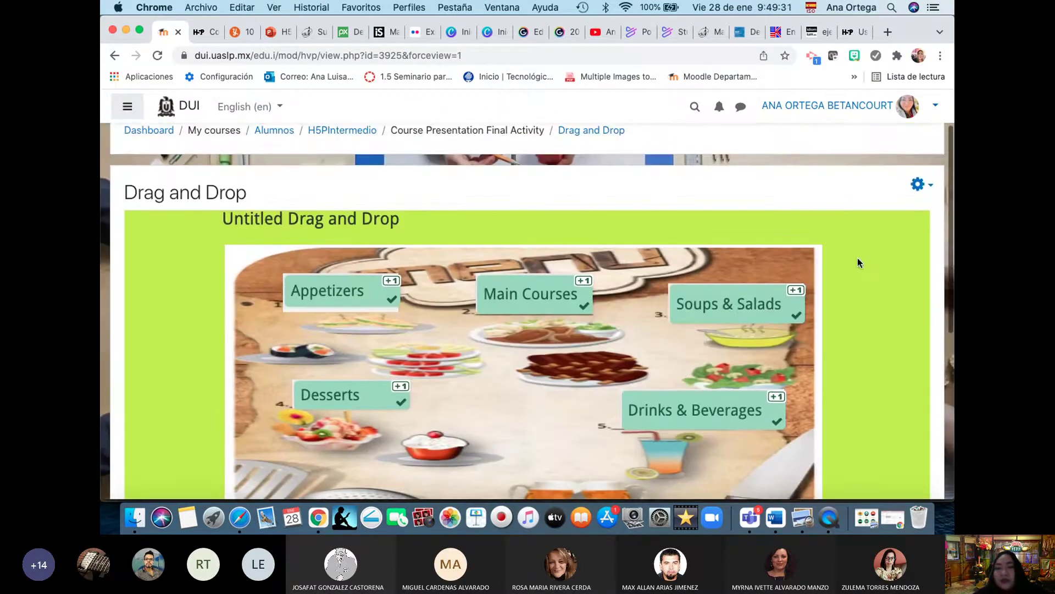
pyautogui.click(929, 187)
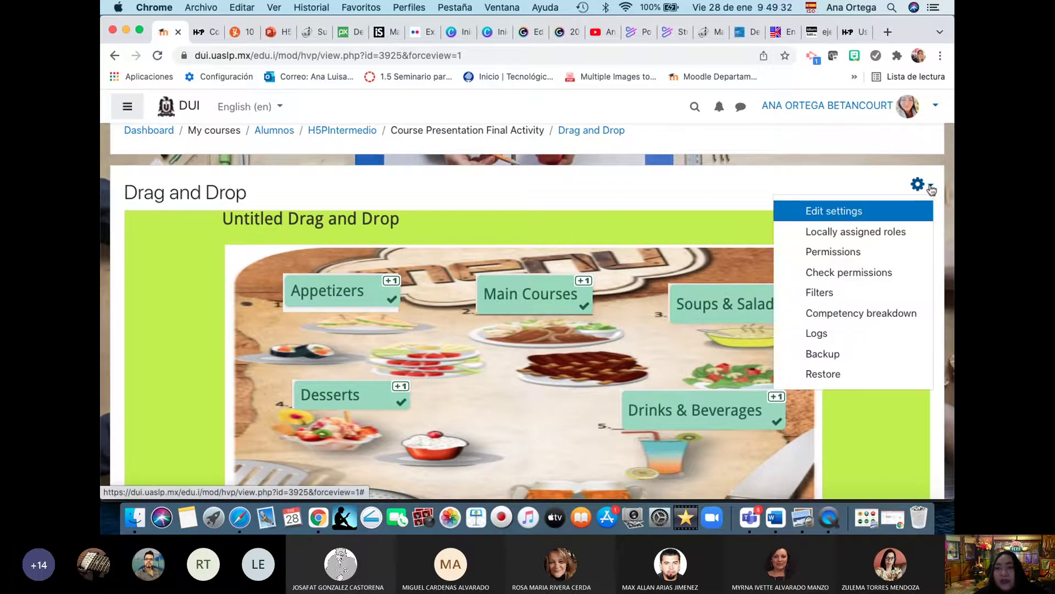
pyautogui.click(846, 214)
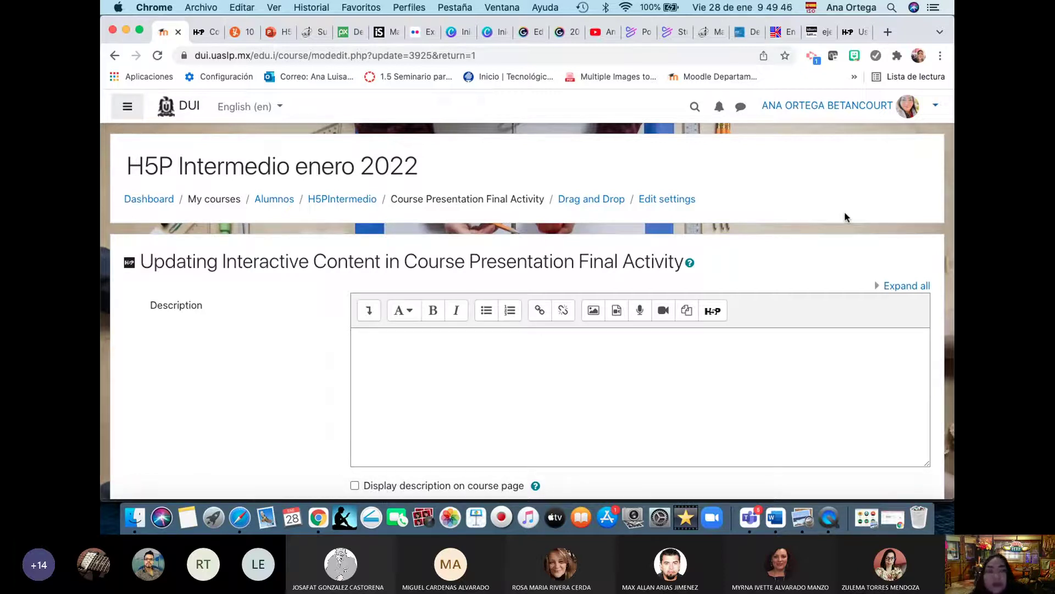
# Step: Add a new slide after slide 2, the drag-and-drop menu exercise, in the Course Presentation editor
pyautogui.scroll(-10, 688, 439)
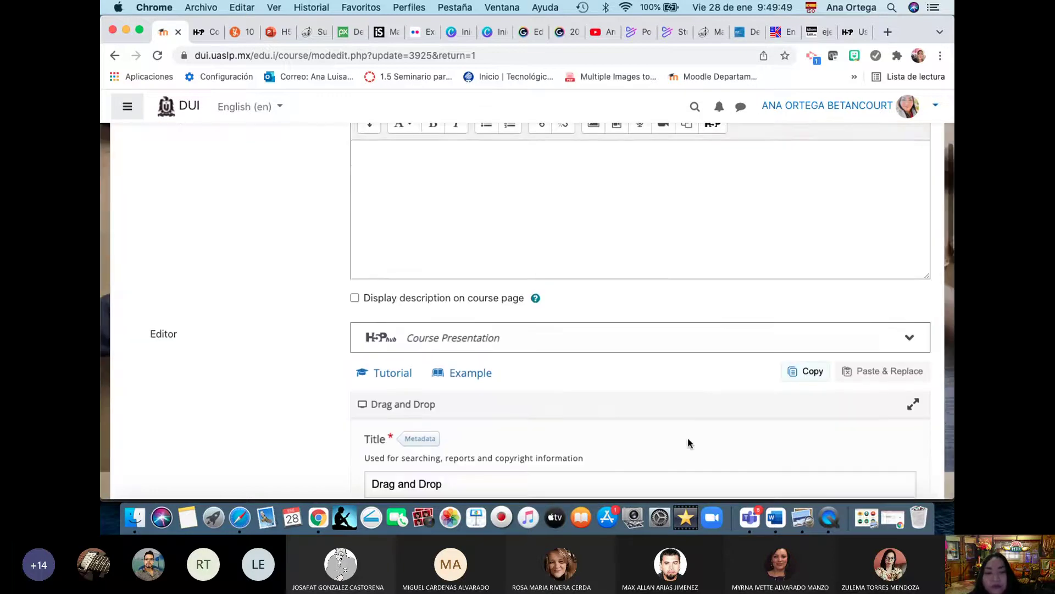
pyautogui.scroll(-3, 688, 441)
pyautogui.scroll(3, 688, 441)
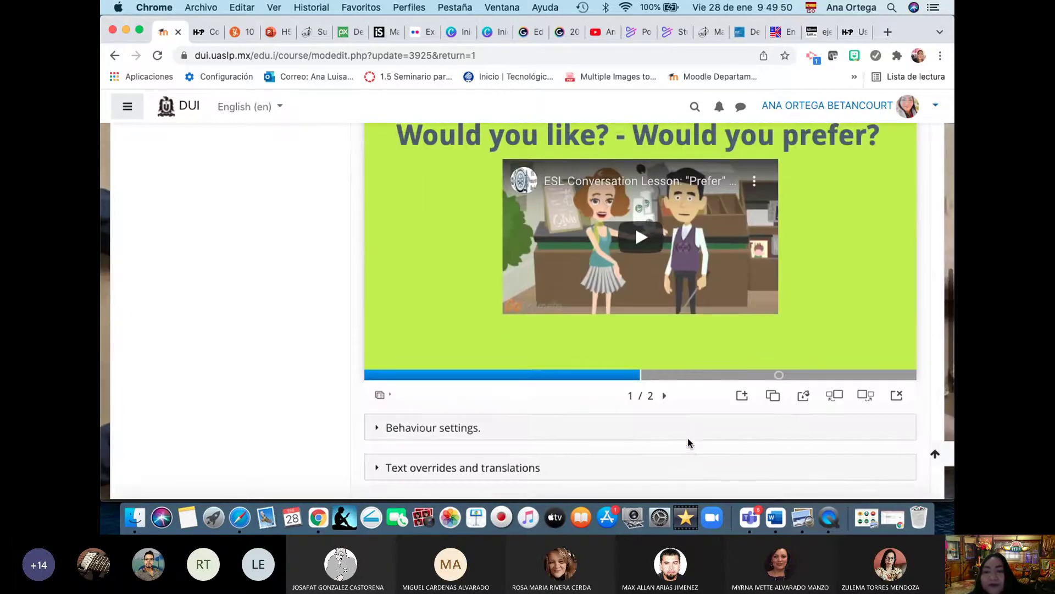
pyautogui.scroll(-1, 689, 442)
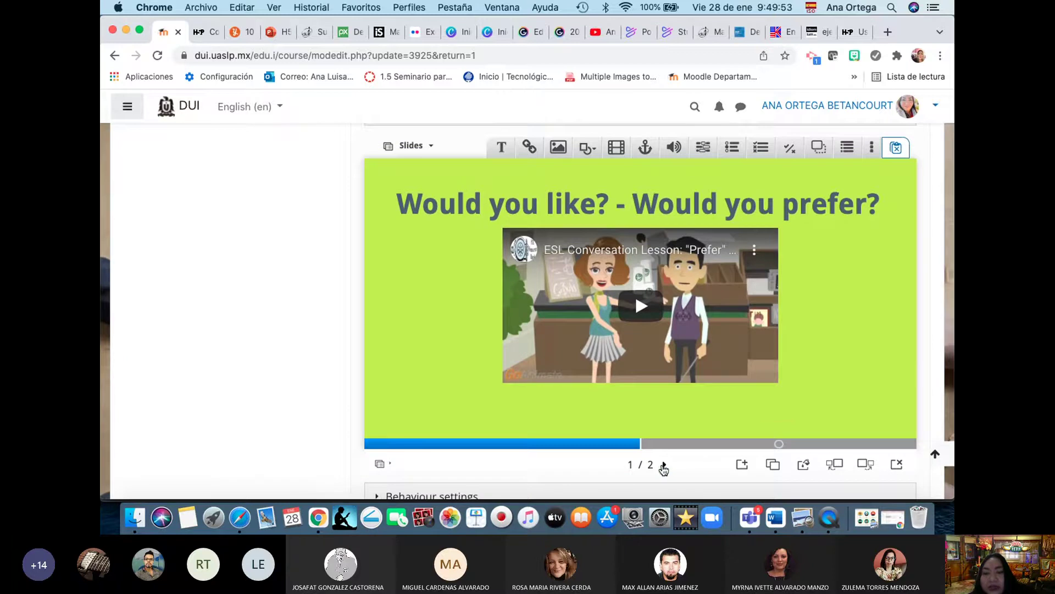
pyautogui.click(663, 465)
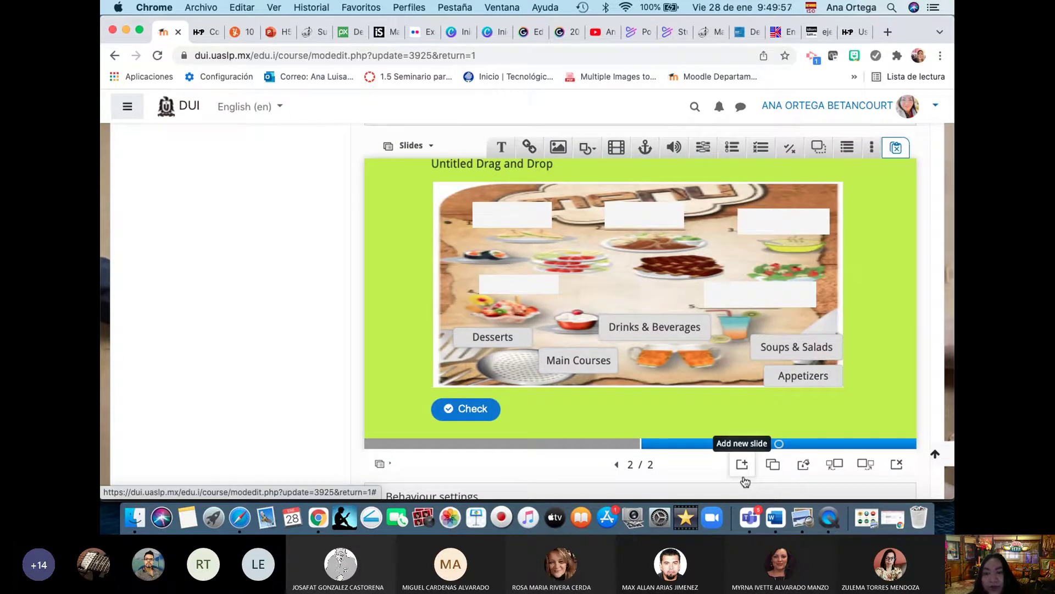
pyautogui.click(743, 476)
# Step: Insert a Multiple Choice question on the new slide and look over its question and option fields
pyautogui.scroll(2, 685, 318)
pyautogui.scroll(-1, 684, 317)
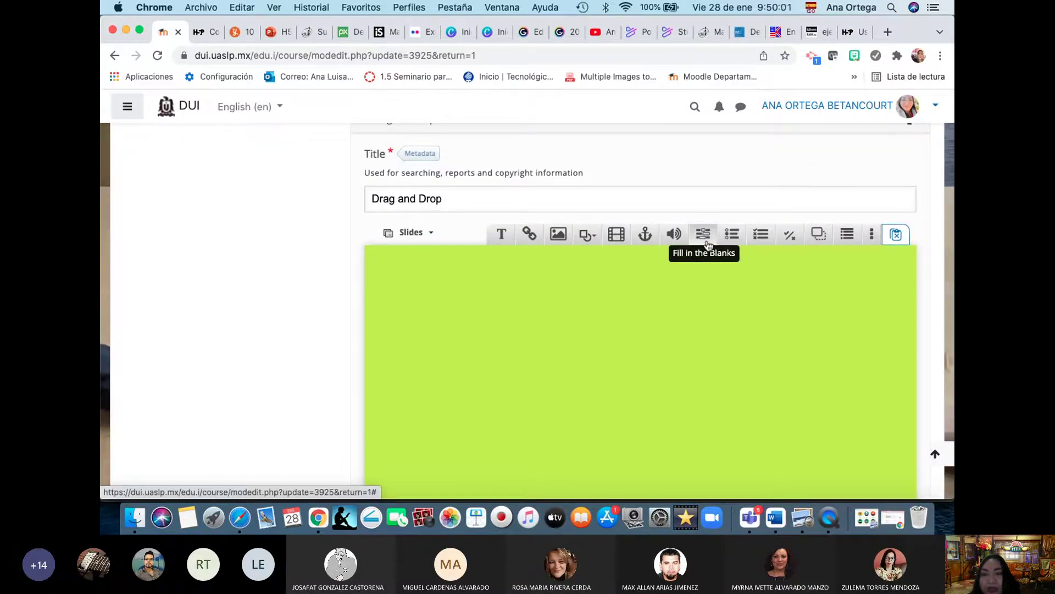
pyautogui.click(762, 236)
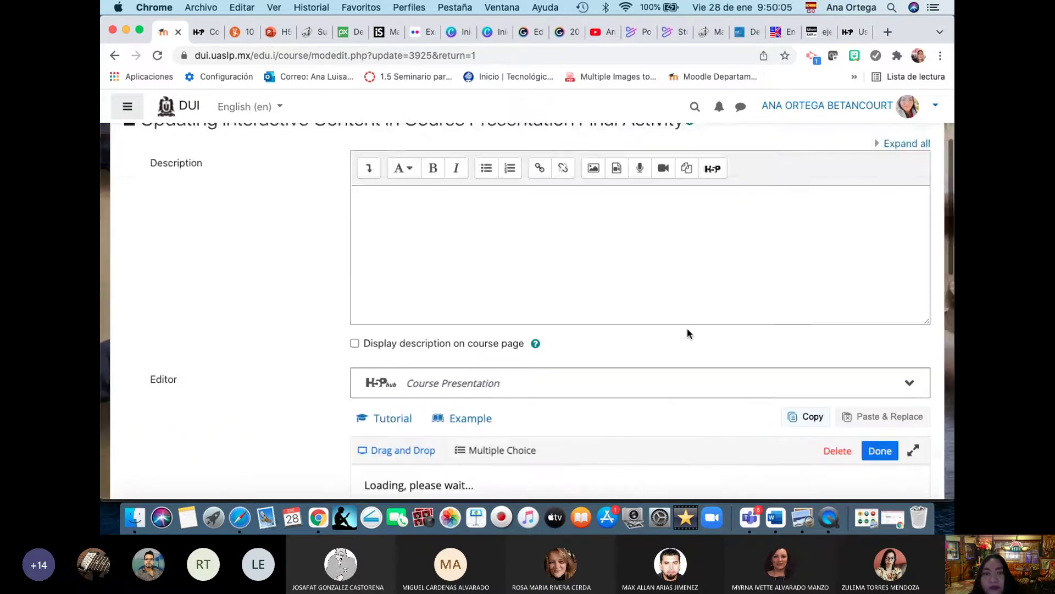
pyautogui.scroll(-5, 687, 328)
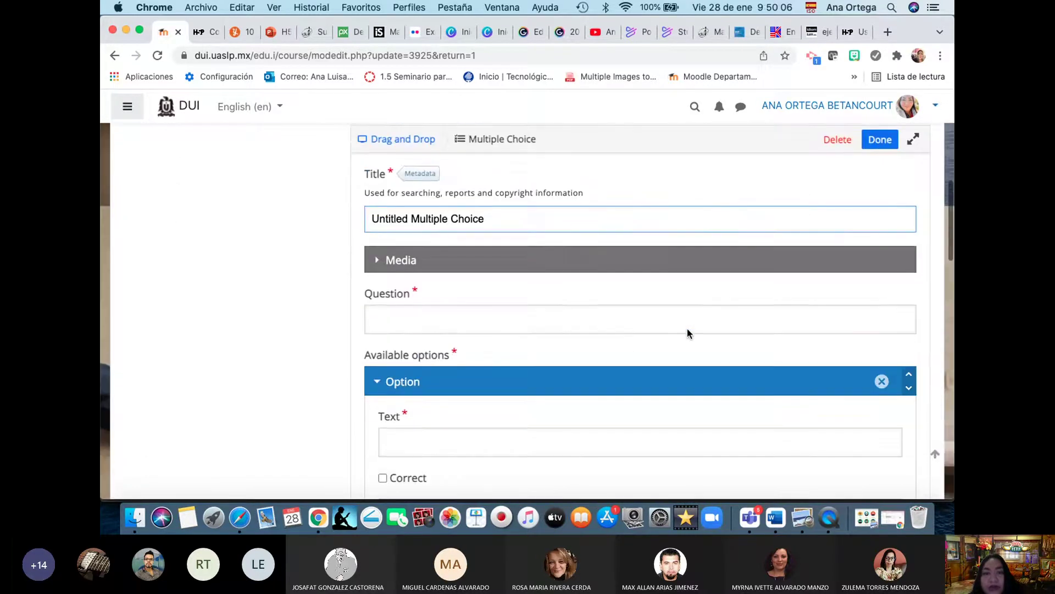
pyautogui.scroll(-4, 687, 328)
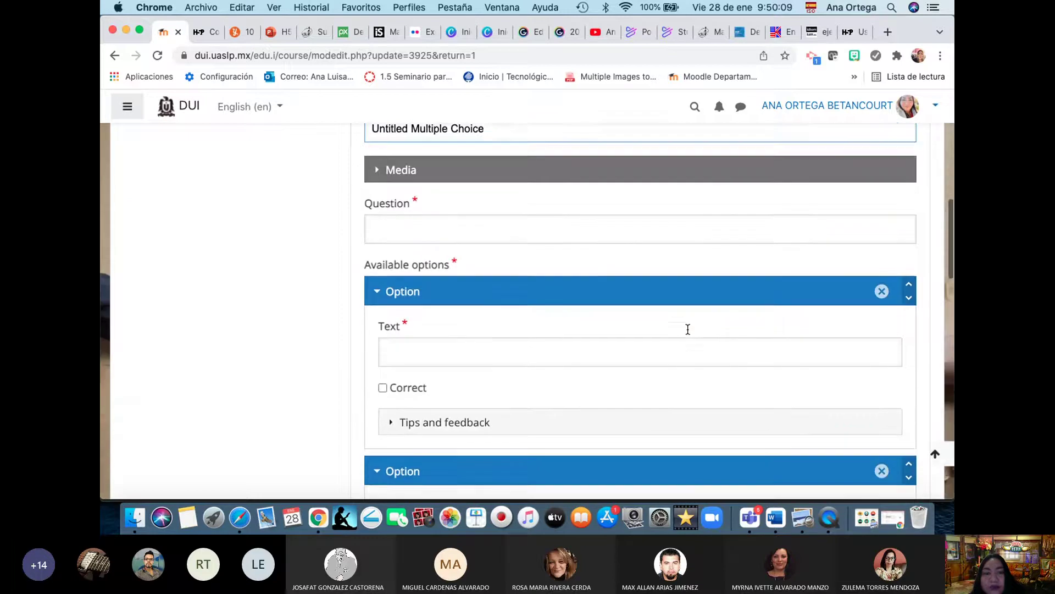
pyautogui.scroll(2, 687, 328)
pyautogui.scroll(-3, 687, 328)
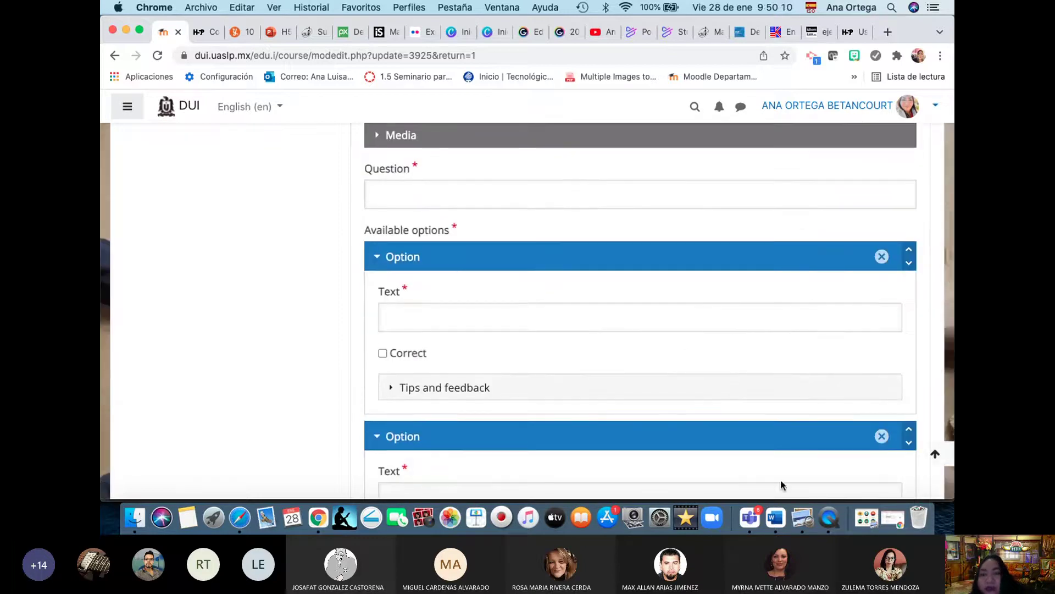
# Step: Switch to the workbook PDF in Preview and find exercise C, "Listen to the conversation and choose the correct answer", under Too / Very
pyautogui.click(799, 521)
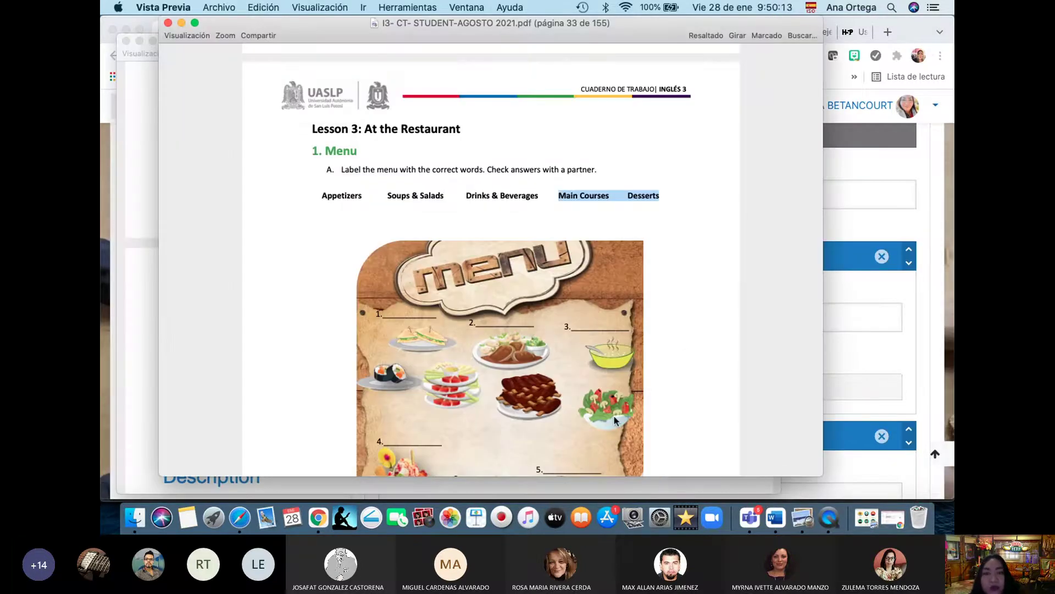
pyautogui.scroll(-8, 616, 420)
pyautogui.scroll(-10, 616, 420)
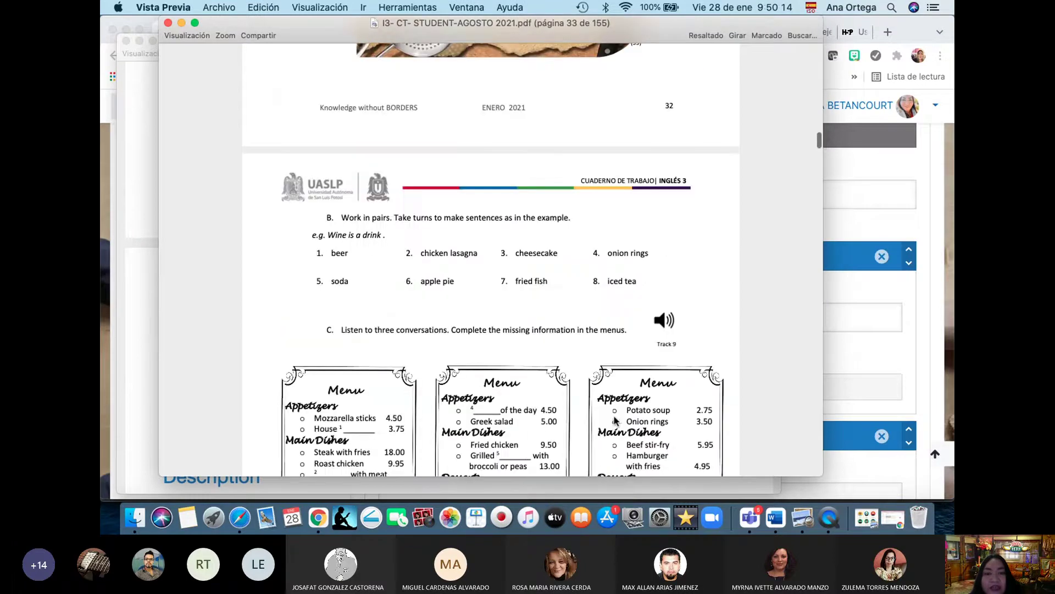
pyautogui.scroll(-15, 616, 420)
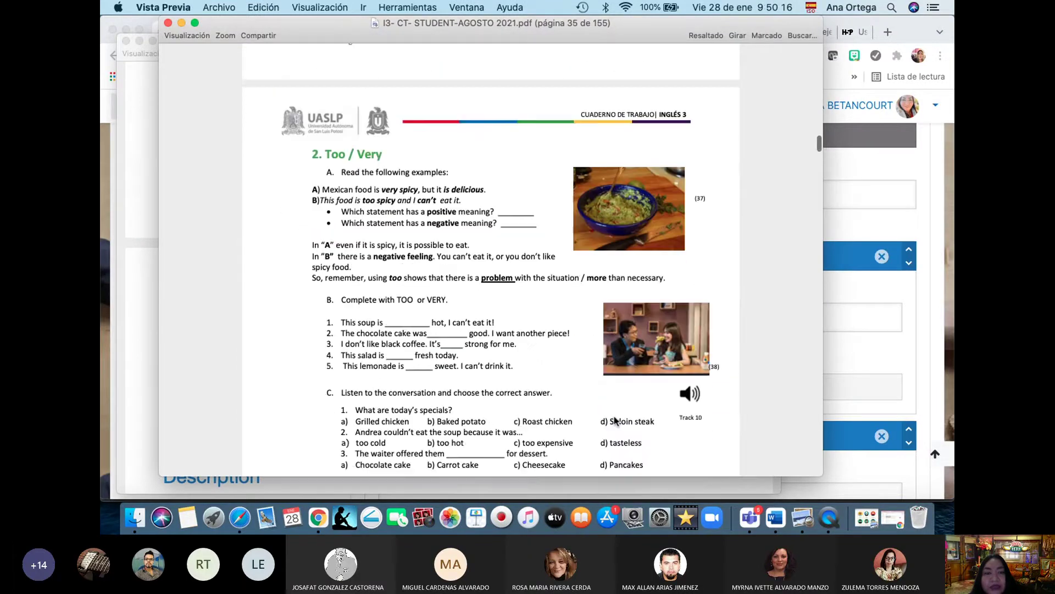
pyautogui.scroll(-2, 616, 420)
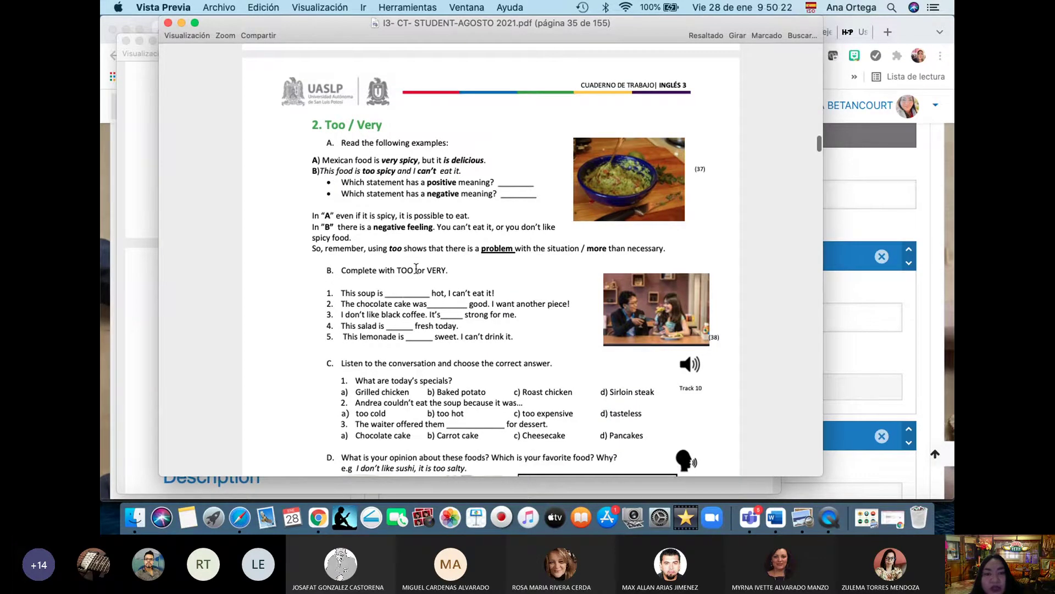
pyautogui.scroll(5, 416, 268)
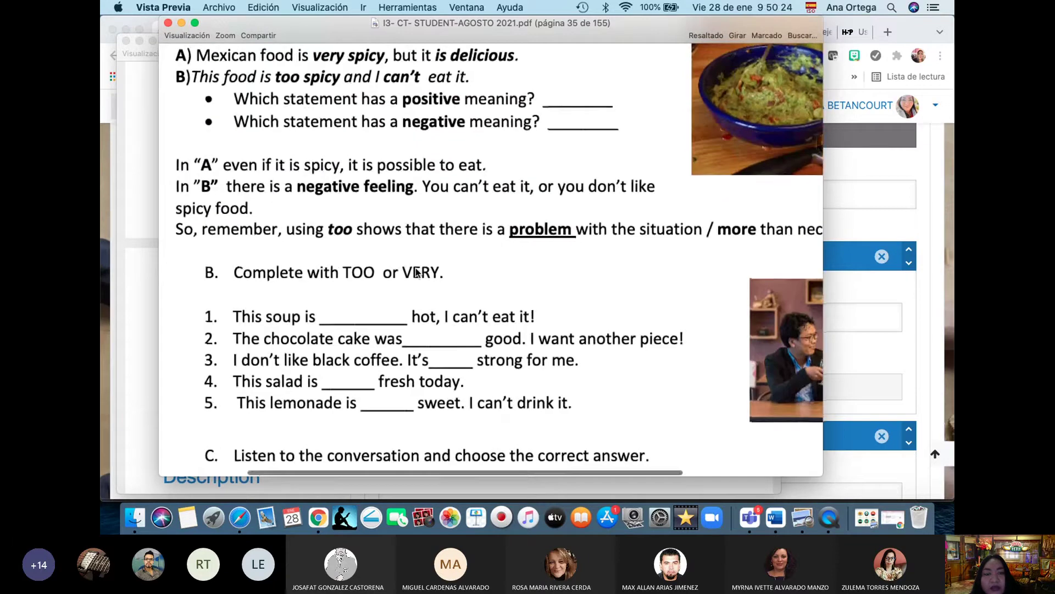
pyautogui.scroll(-2, 416, 272)
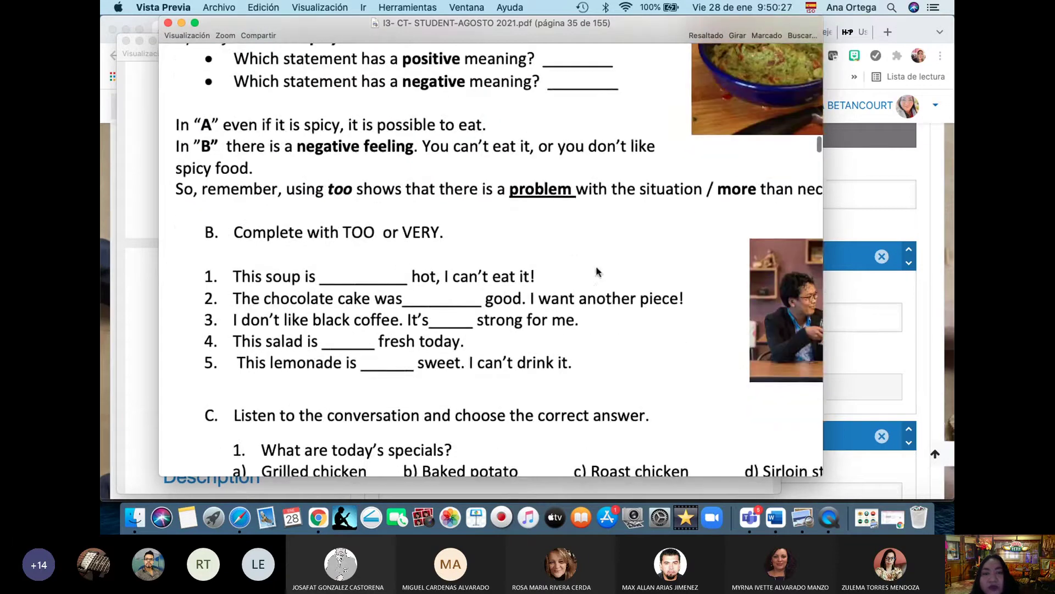
pyautogui.hscroll(2, 518, 307)
pyautogui.scroll(-5, 518, 306)
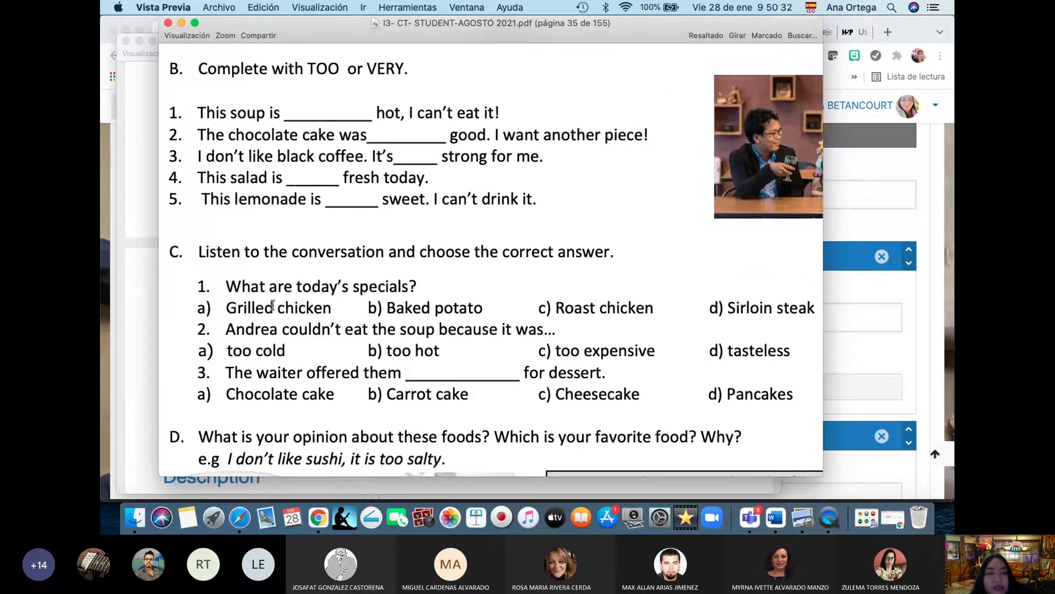
pyautogui.scroll(-2, 286, 320)
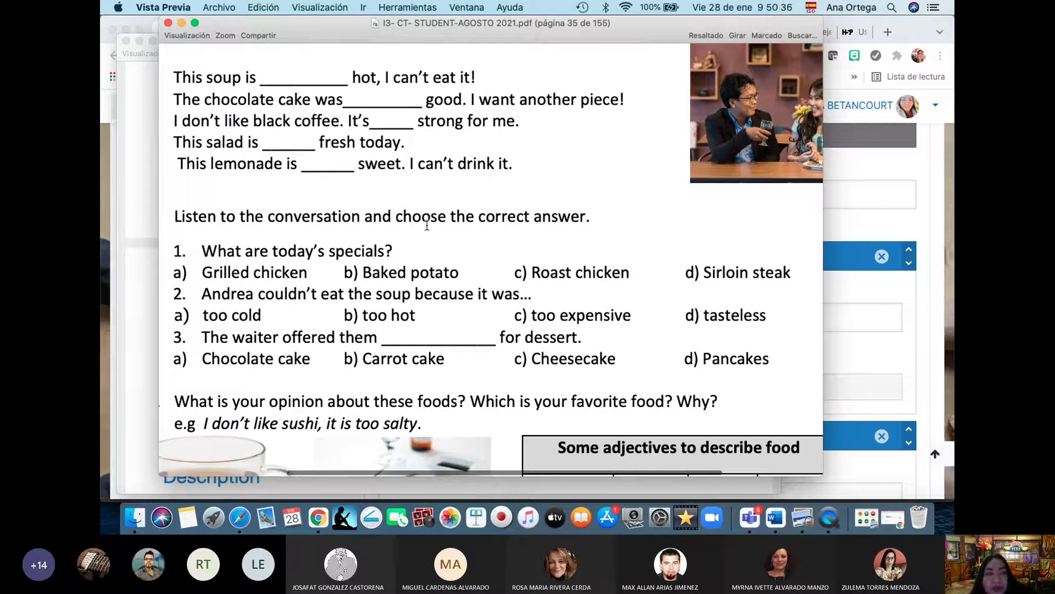
# Step: Copy "What are today's specials?" from the PDF into the Question field of the Multiple Choice form in Chrome
pyautogui.moveTo(204, 252); pyautogui.dragTo(784, 267)
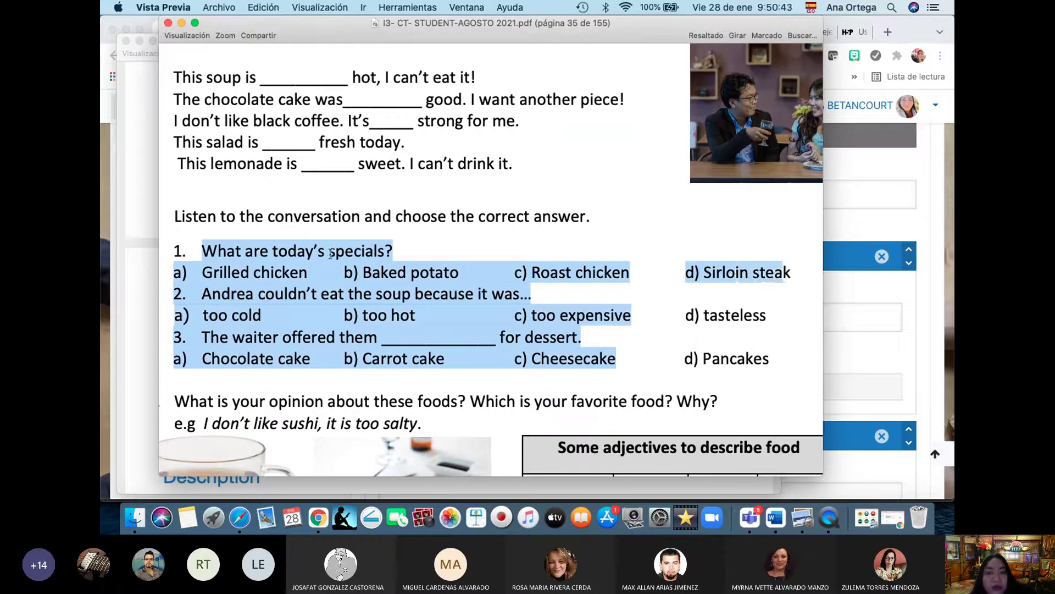
pyautogui.click(202, 253)
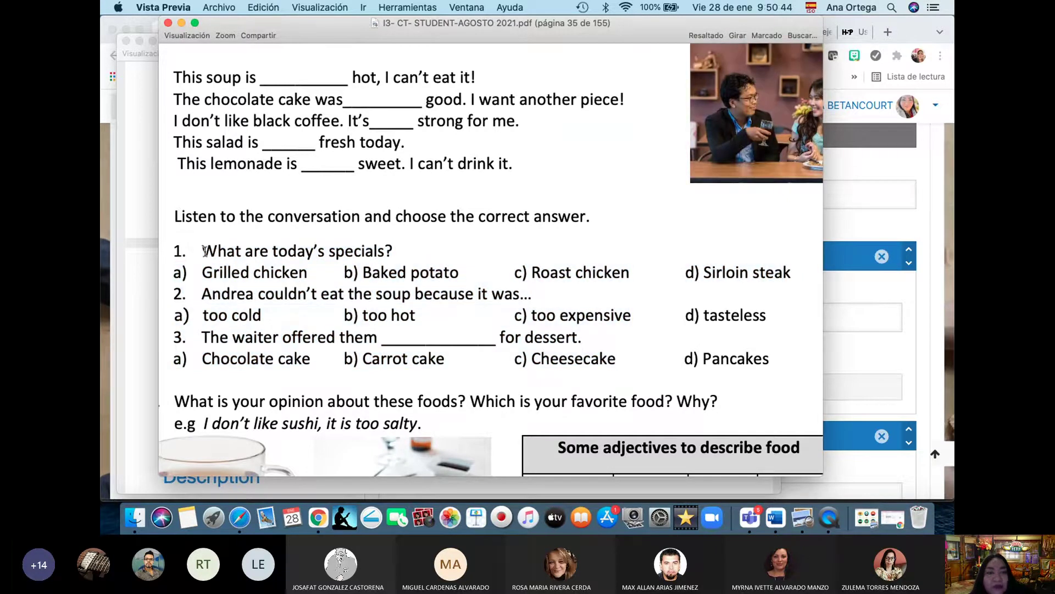
pyautogui.moveTo(204, 251); pyautogui.dragTo(394, 254)
pyautogui.press('super+c')
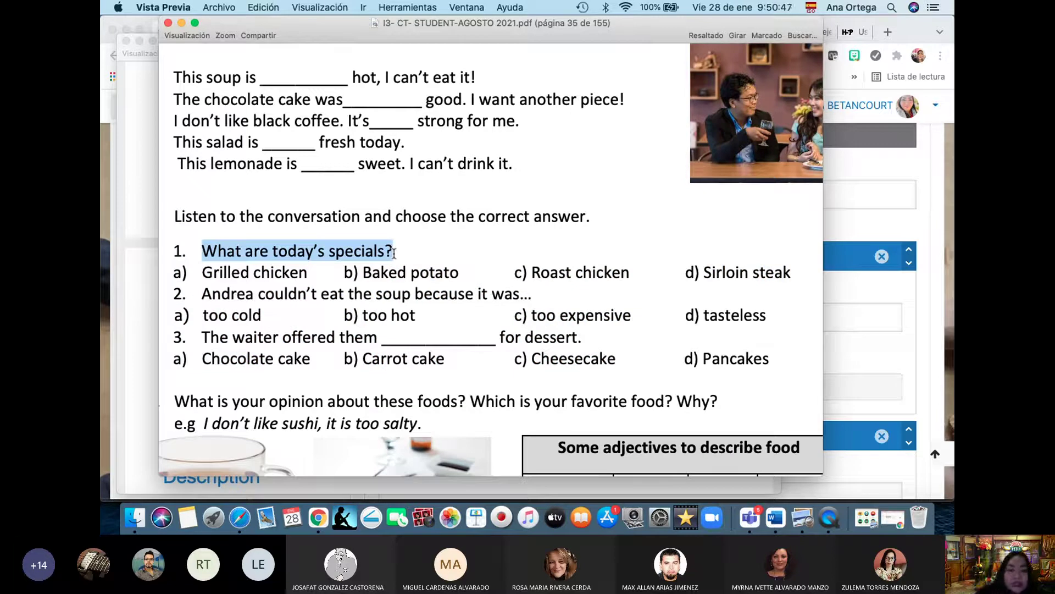
pyautogui.click(866, 219)
pyautogui.scroll(2, 520, 338)
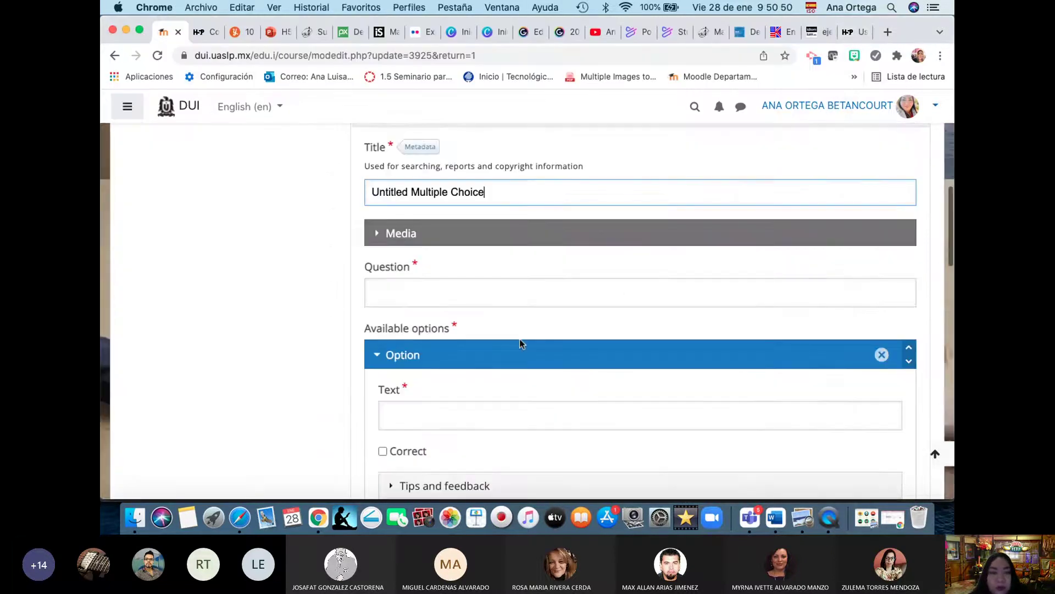
pyautogui.scroll(1, 519, 340)
pyautogui.click(519, 327)
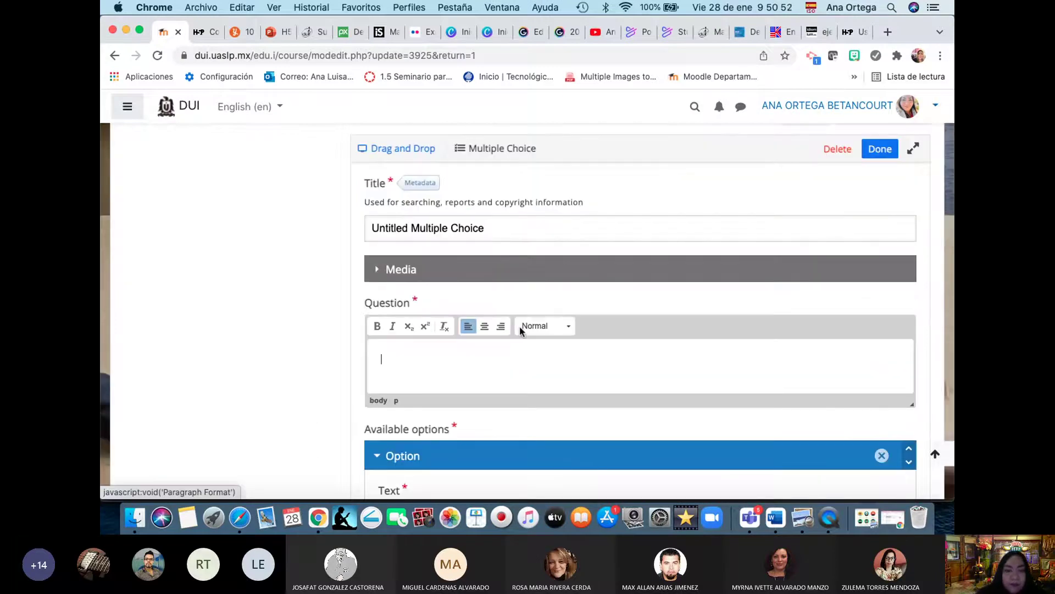
pyautogui.press('super+v')
pyautogui.scroll(-4, 520, 325)
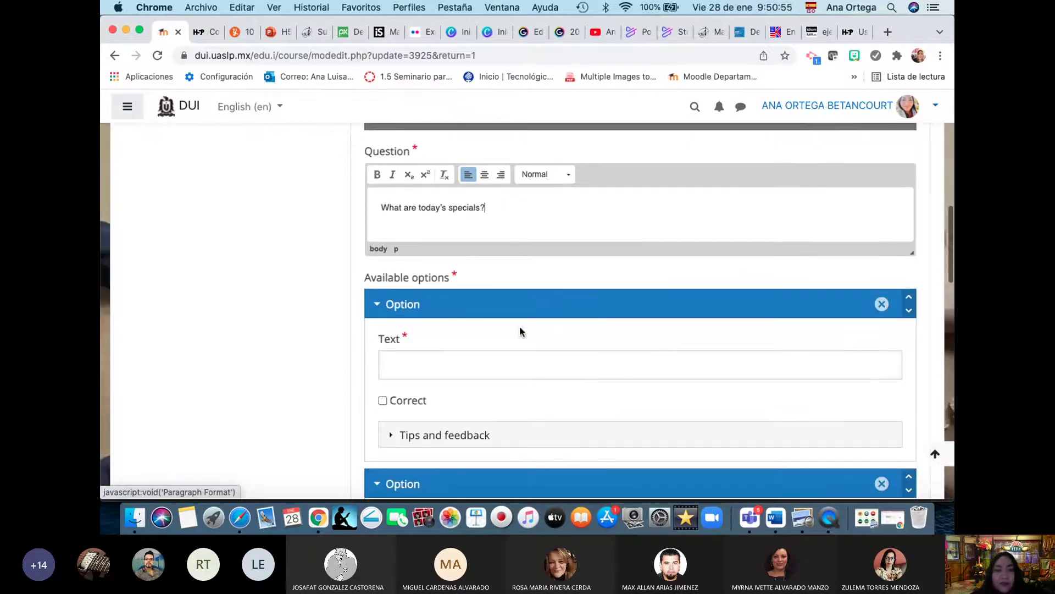
# Step: Copy the answers "Grilled chicken b) Baked potato c) Roast chicken" from the PDF into the first option's text
pyautogui.click(487, 368)
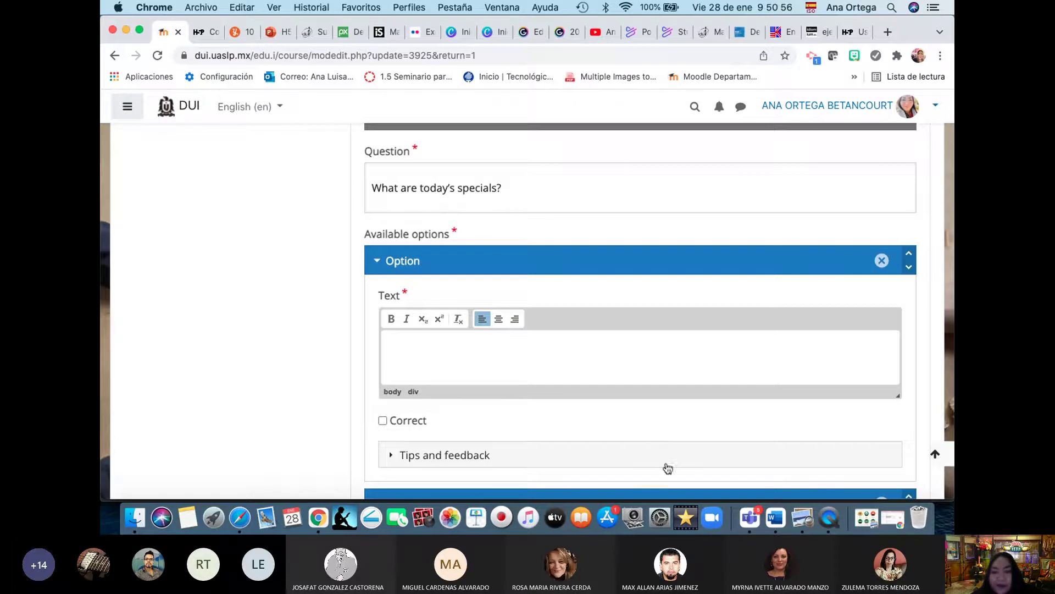
pyautogui.click(802, 518)
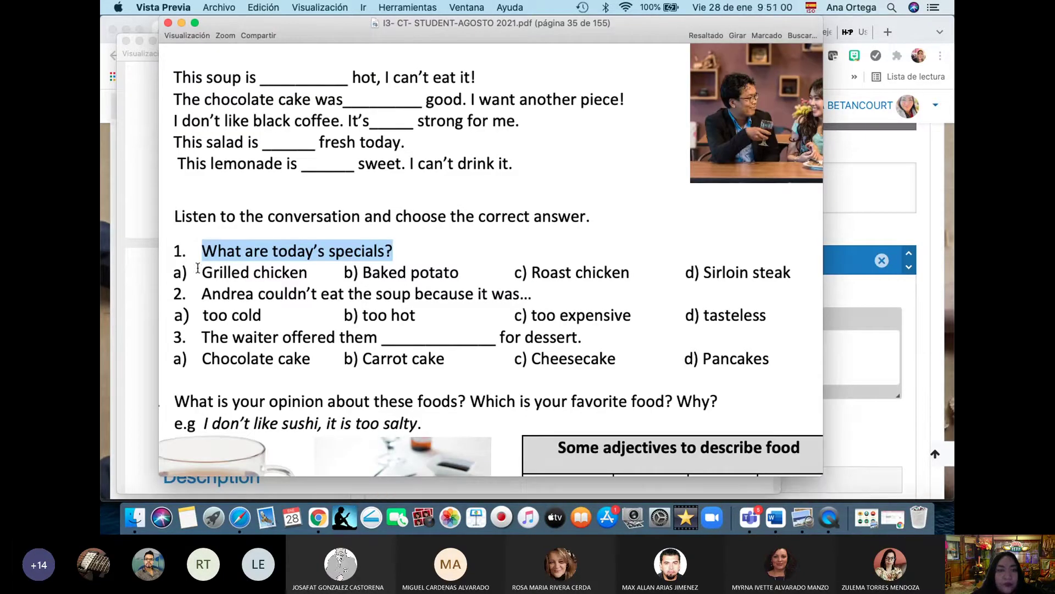
pyautogui.moveTo(202, 273); pyautogui.dragTo(627, 279)
pyautogui.press('super+c')
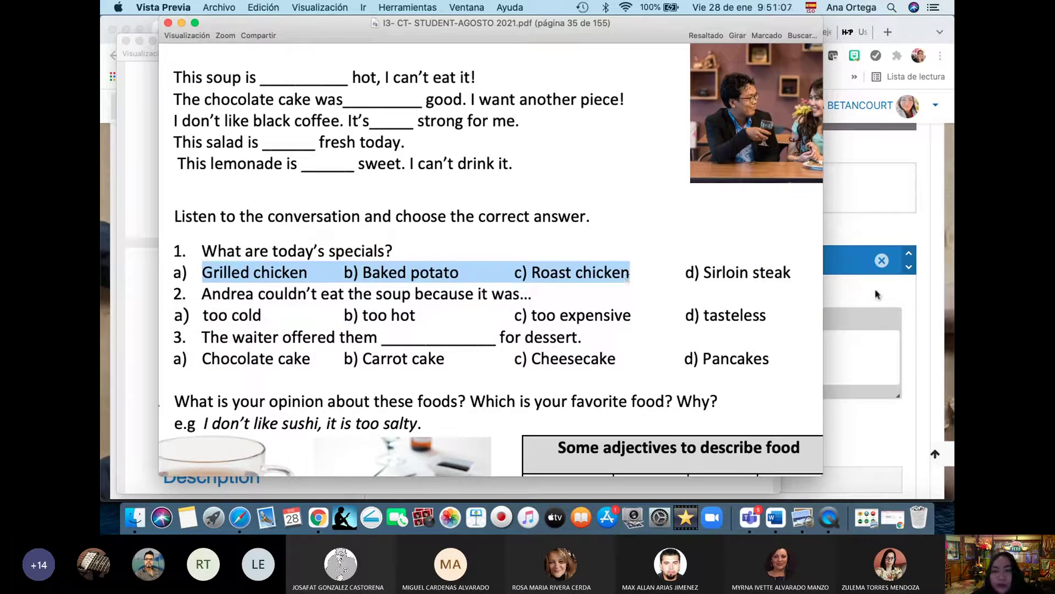
pyautogui.click(874, 235)
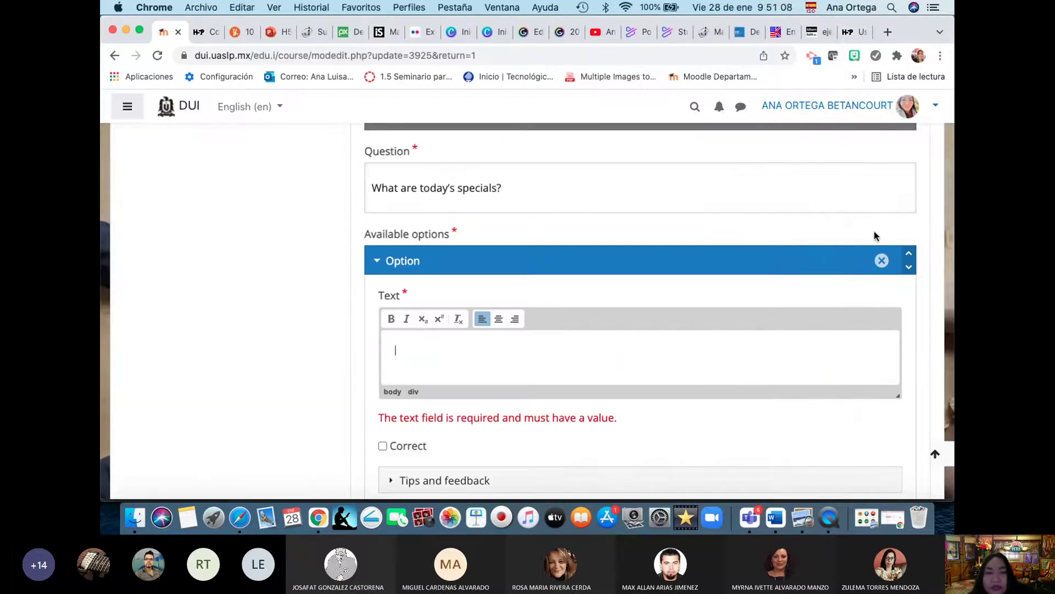
pyautogui.click(505, 340)
pyautogui.press('super+v')
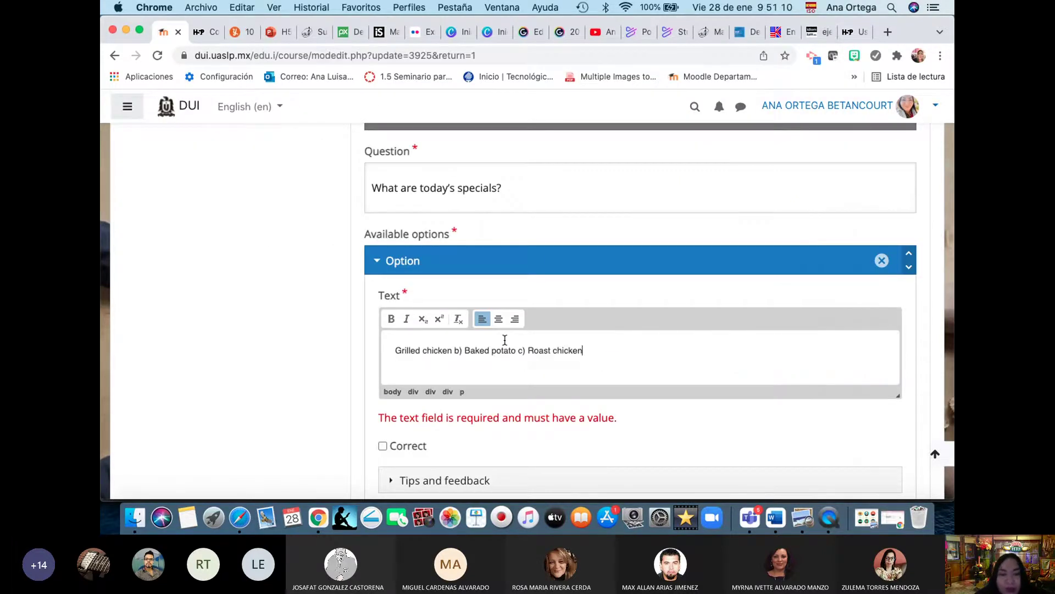
# Step: Move "b) Baked potato c) Roast chicken" from the first option to the clipboard and mark Grilled chicken as correct
pyautogui.moveTo(455, 350); pyautogui.dragTo(575, 362)
pyautogui.press('super+c')
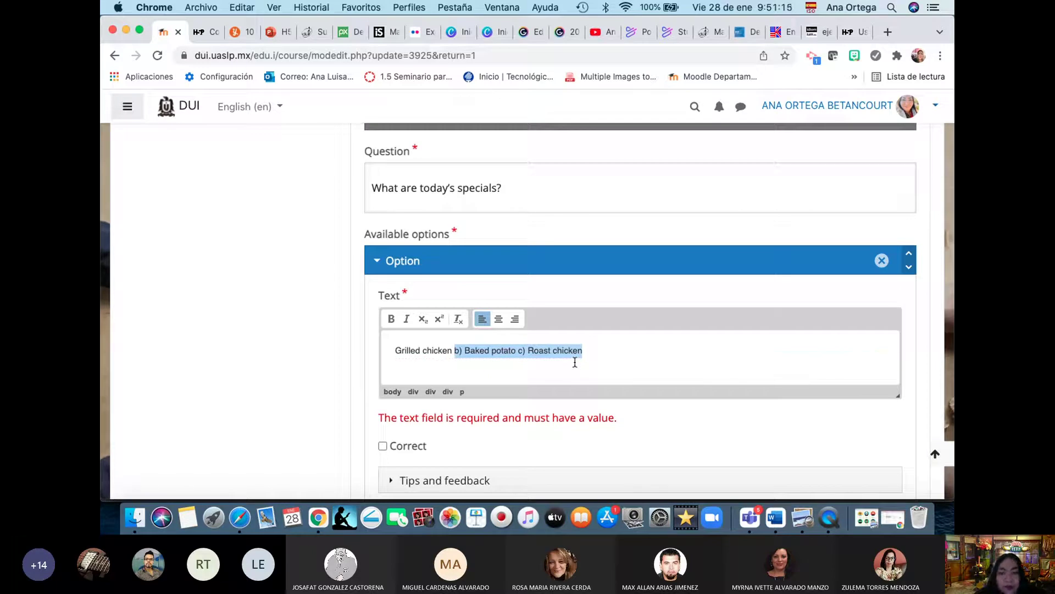
pyautogui.press('BackSpace')
pyautogui.scroll(-5, 575, 362)
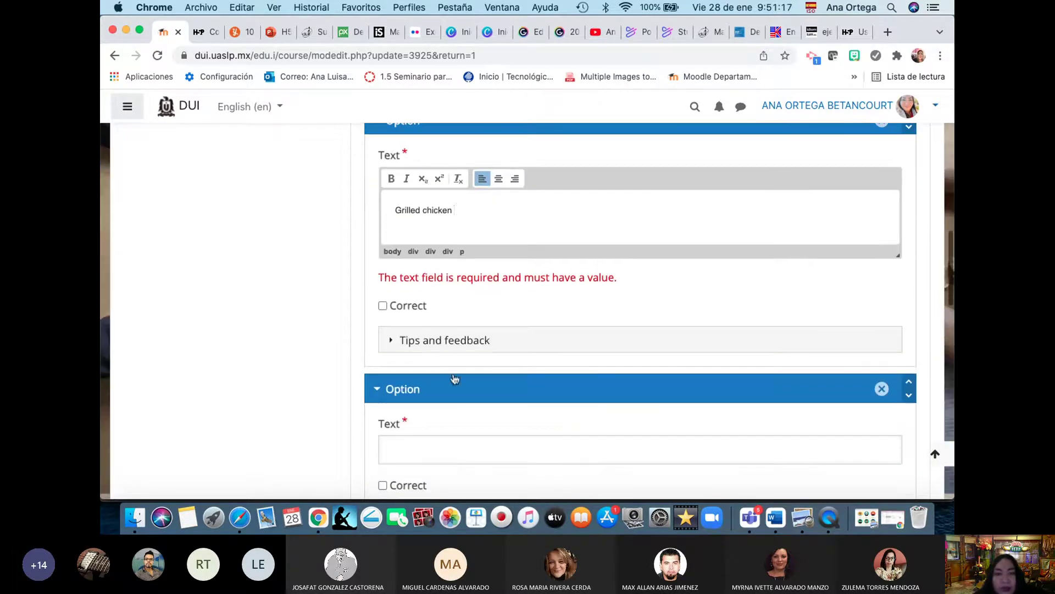
pyautogui.scroll(2, 389, 314)
pyautogui.scroll(2, 393, 336)
pyautogui.scroll(-2, 393, 335)
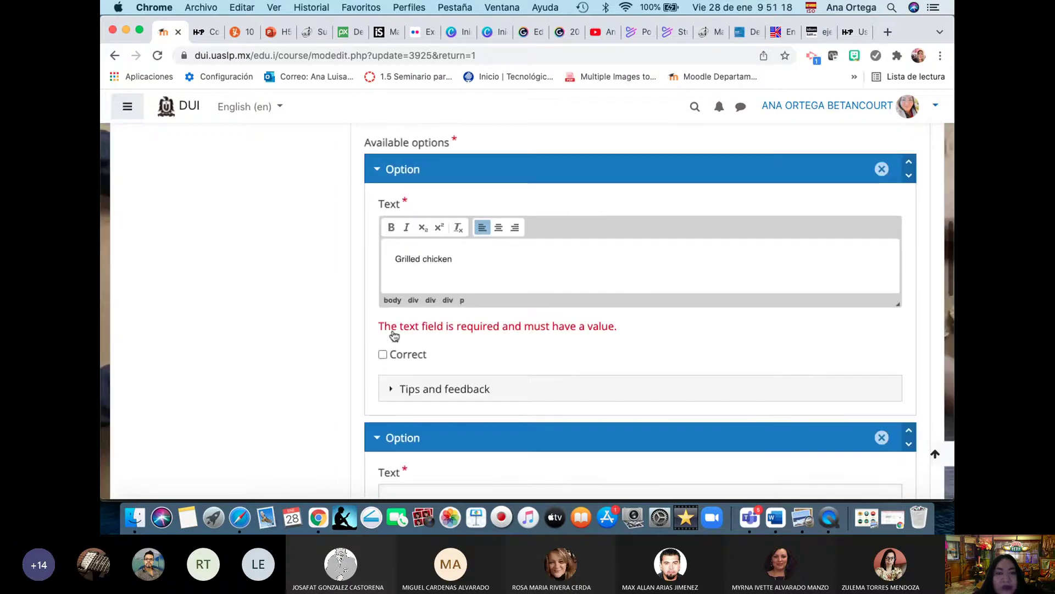
pyautogui.click(383, 354)
# Step: Paste the copied answers into the second option, keep only "Baked potato", and cut "c) Roast chicken" to the clipboard
pyautogui.scroll(-5, 441, 362)
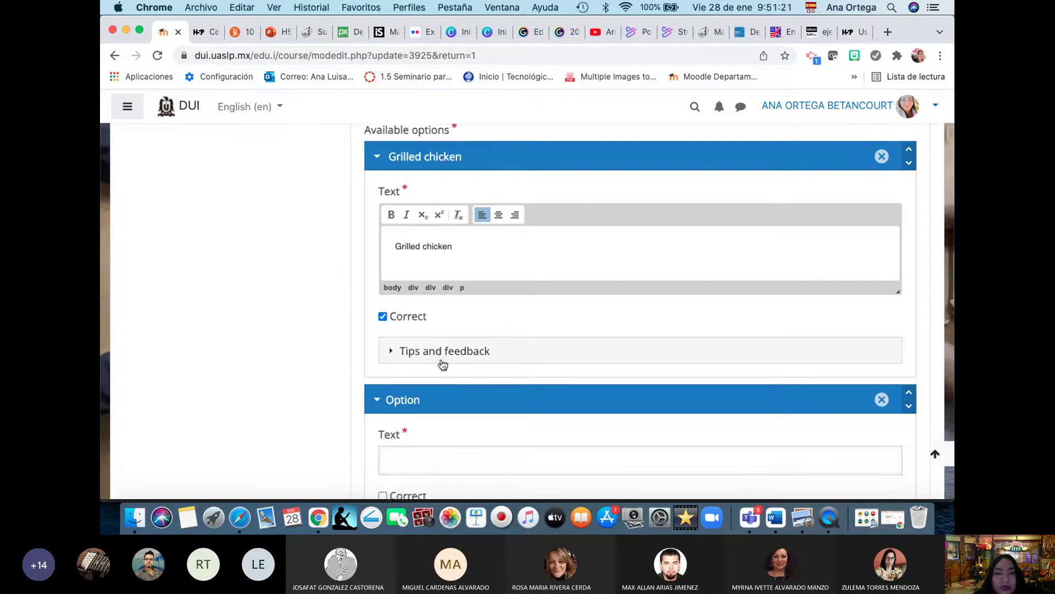
pyautogui.click(440, 323)
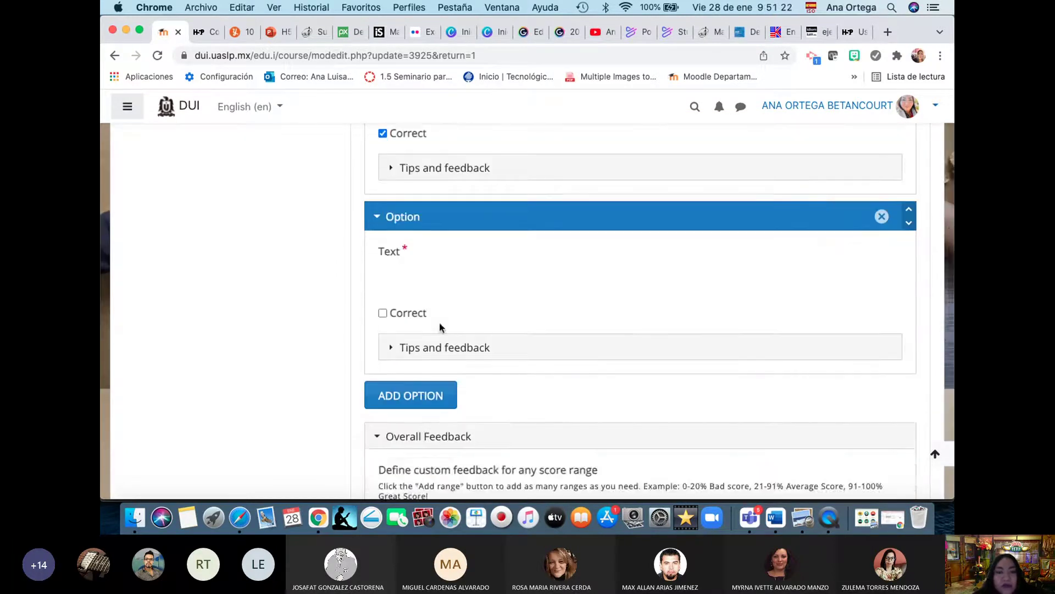
pyautogui.press('super+v')
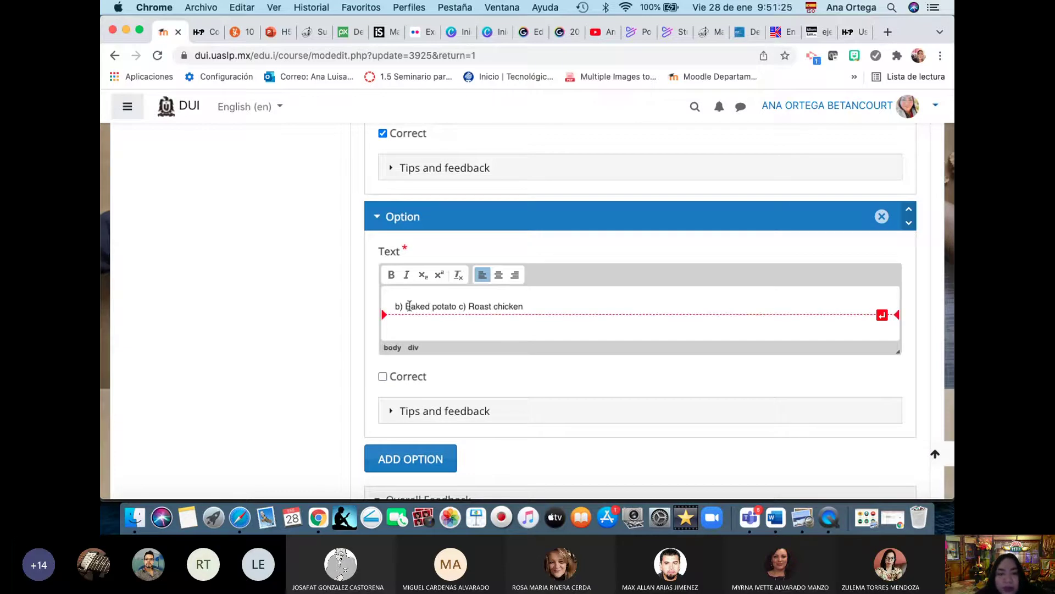
pyautogui.press('Home')
pyautogui.press('Delete')
pyautogui.press('Delete')
pyautogui.press('Delete')
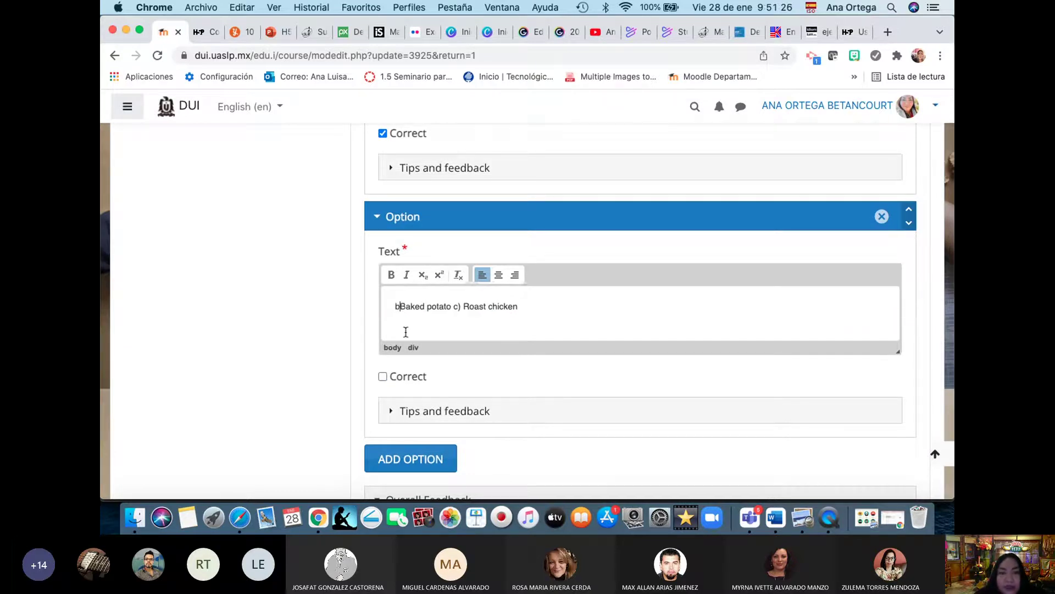
pyautogui.moveTo(449, 310); pyautogui.dragTo(532, 311)
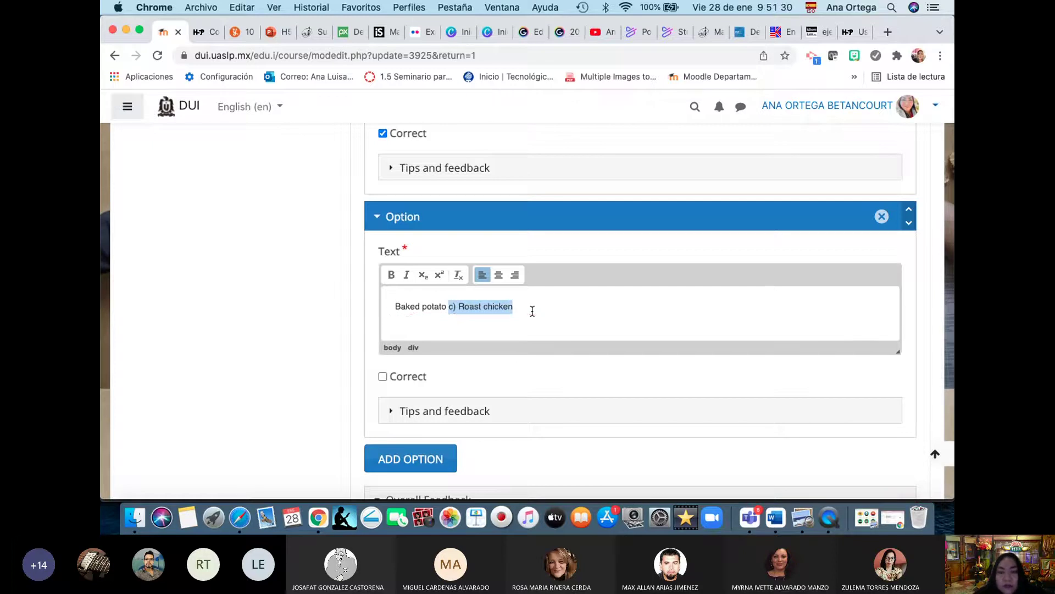
pyautogui.press('super+x')
# Step: Add a third answer option and paste the cut text into it, trimmed to "Roast chicken"
pyautogui.scroll(-2, 413, 407)
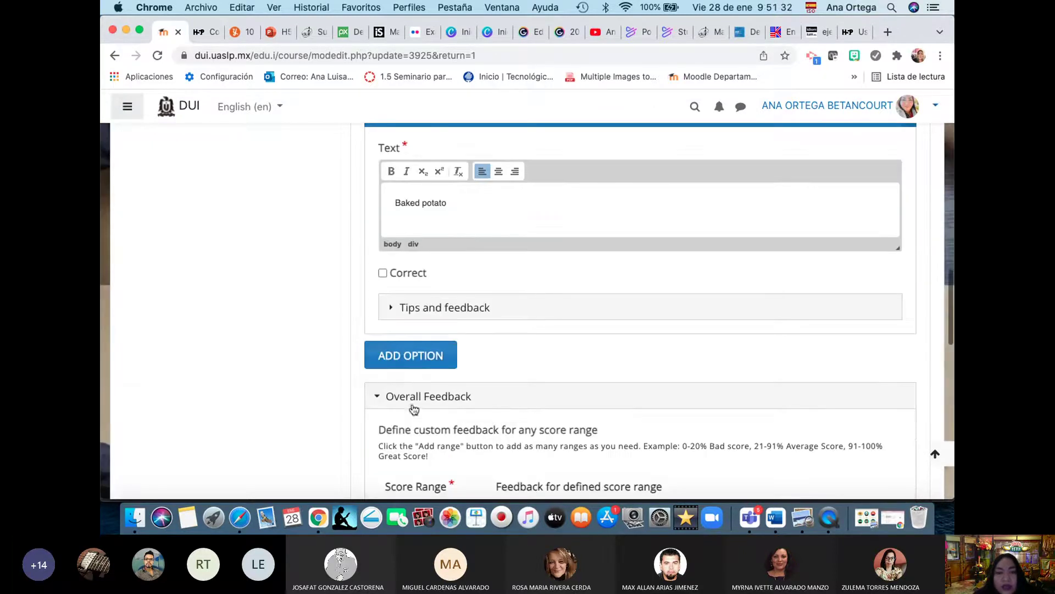
pyautogui.click(423, 363)
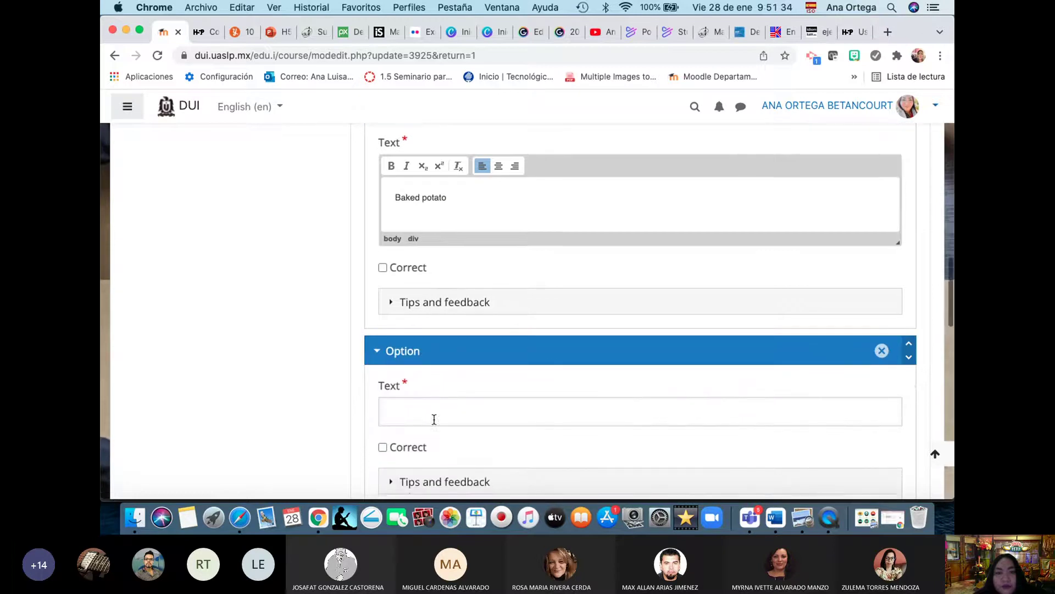
pyautogui.scroll(-1, 440, 385)
pyautogui.click(438, 350)
pyautogui.press('super+v')
pyautogui.click(405, 319)
pyautogui.press('BackSpace')
pyautogui.press('BackSpace')
pyautogui.press('BackSpace')
pyautogui.scroll(-2, 416, 387)
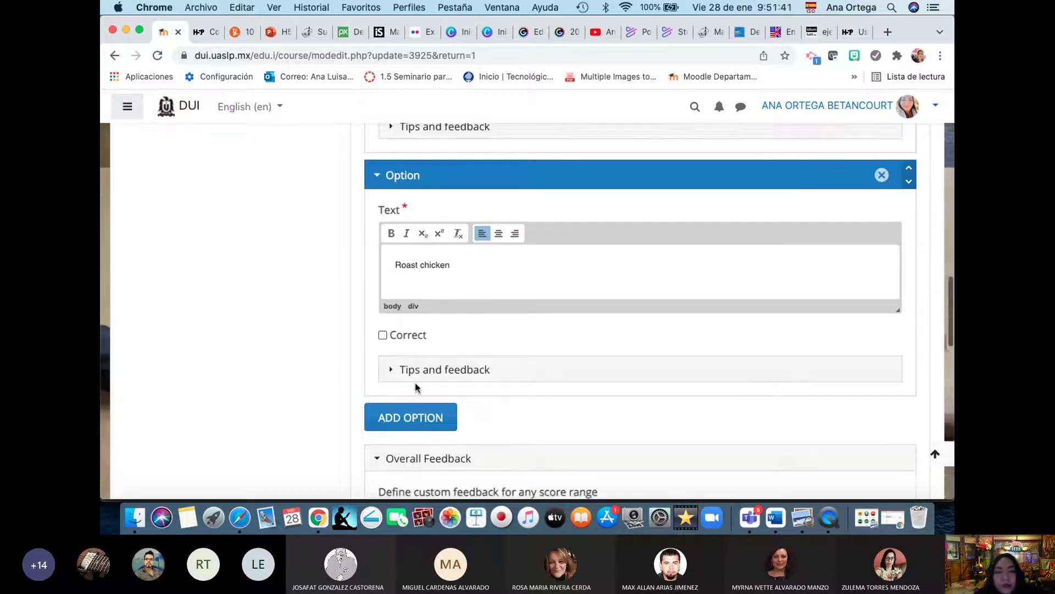
# Step: Add a fourth answer option and fill it with "Sirloin steak" copied from the workbook PDF in Preview, returning to Chrome
pyautogui.scroll(-1, 416, 387)
pyautogui.click(415, 382)
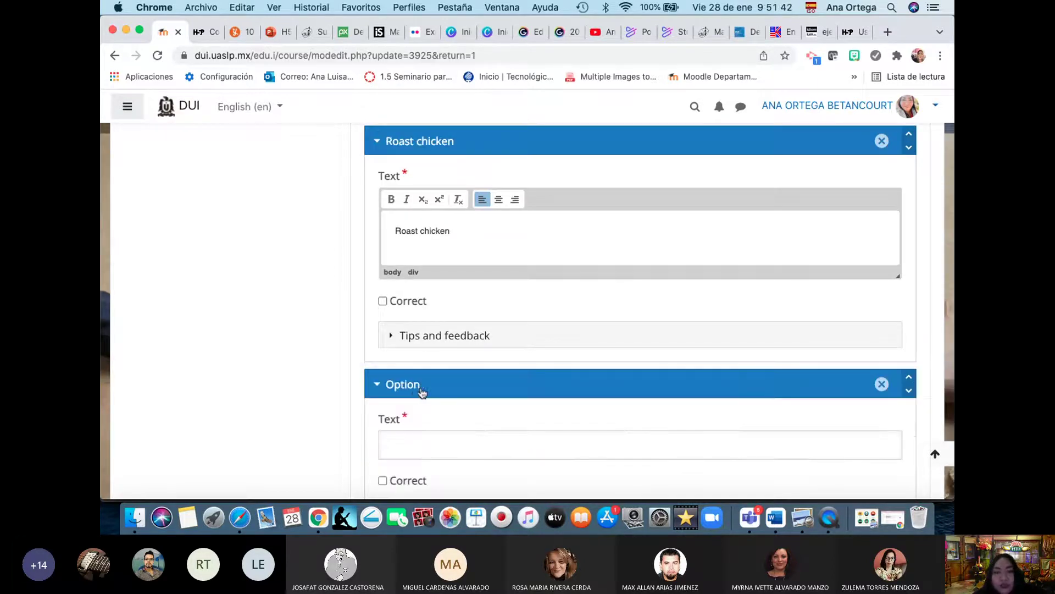
pyautogui.click(804, 519)
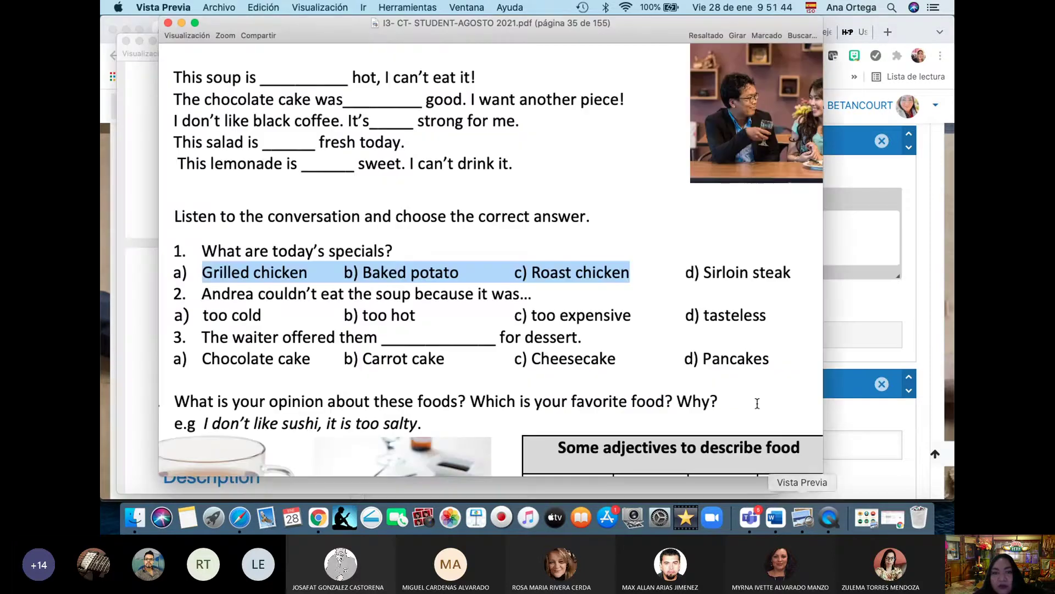
pyautogui.moveTo(704, 273); pyautogui.dragTo(792, 274)
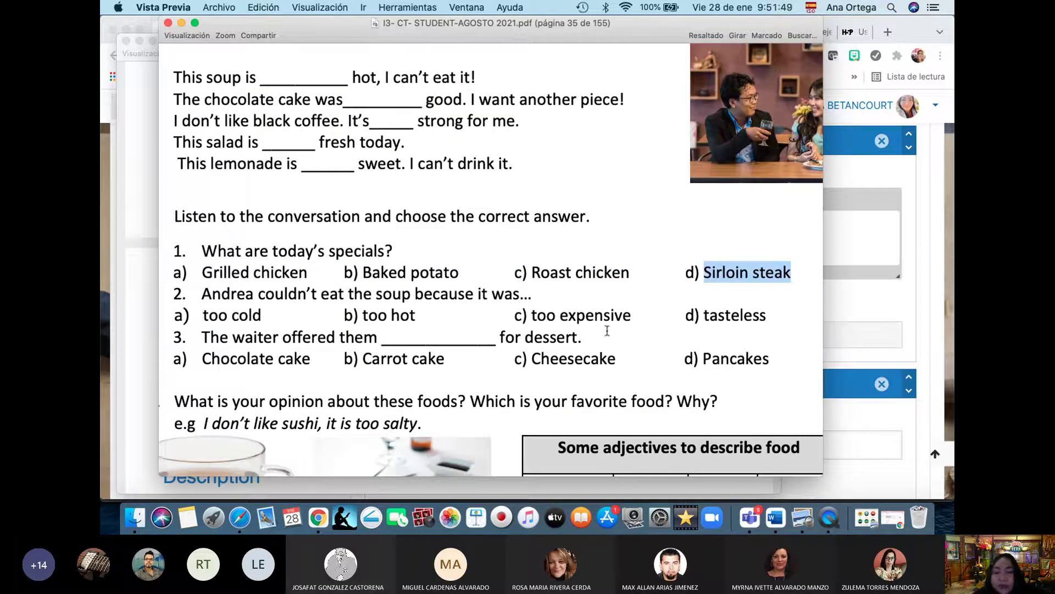
pyautogui.click(323, 516)
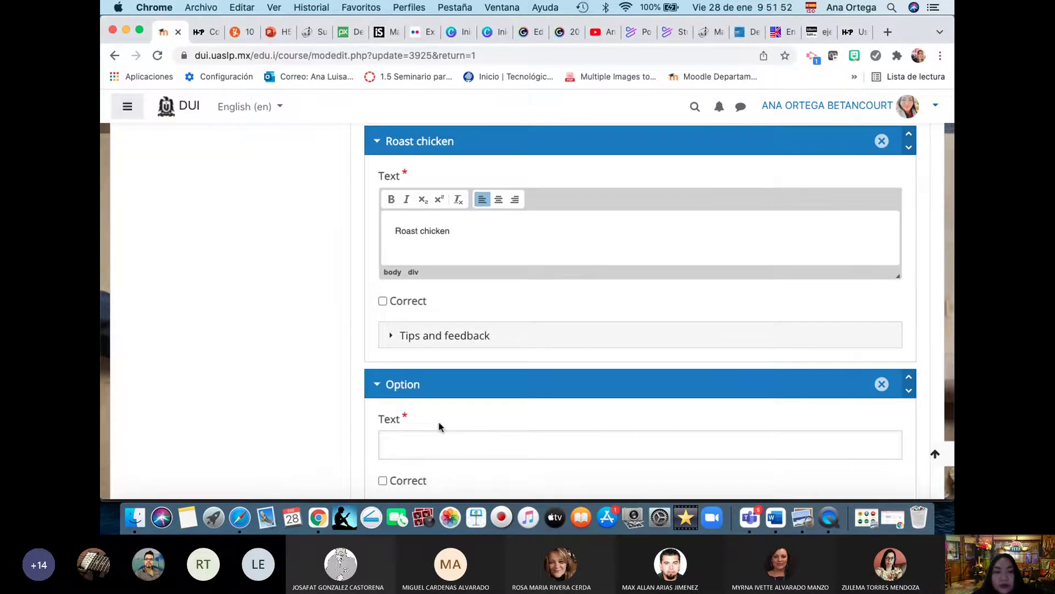
pyautogui.scroll(-2, 439, 426)
pyautogui.click(439, 329)
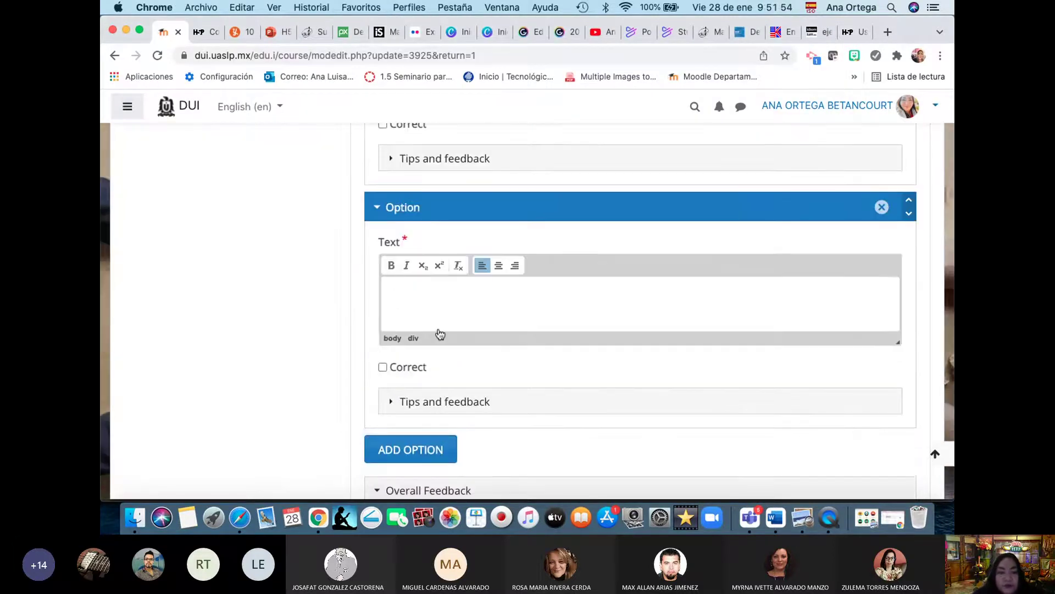
pyautogui.press('super+v')
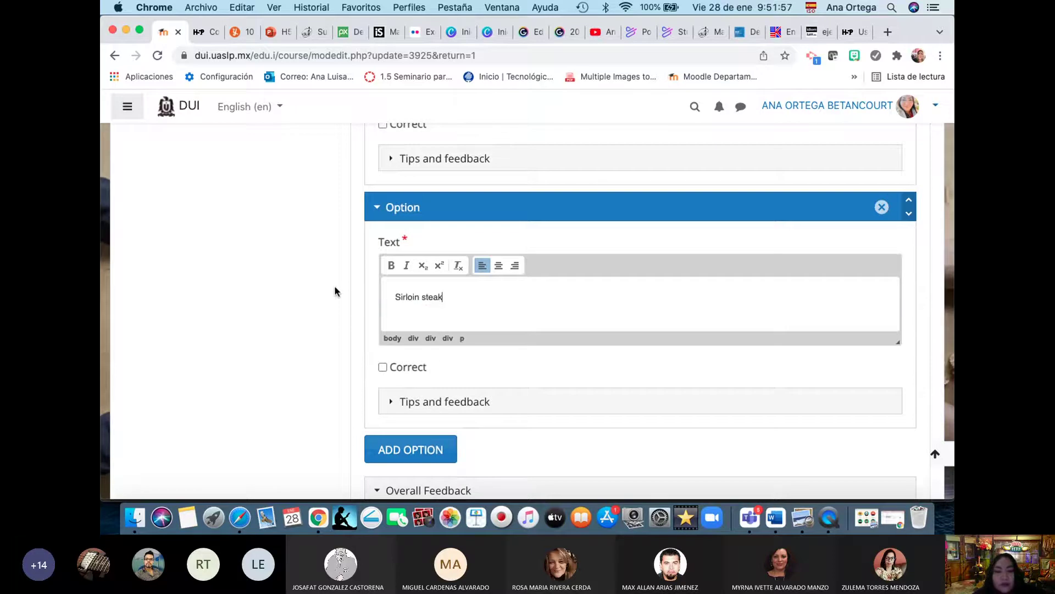
# Step: Save the multiple-choice question, move it to the slide's upper left and enlarge it to fit all four answers and the Check button
pyautogui.scroll(-7, 334, 286)
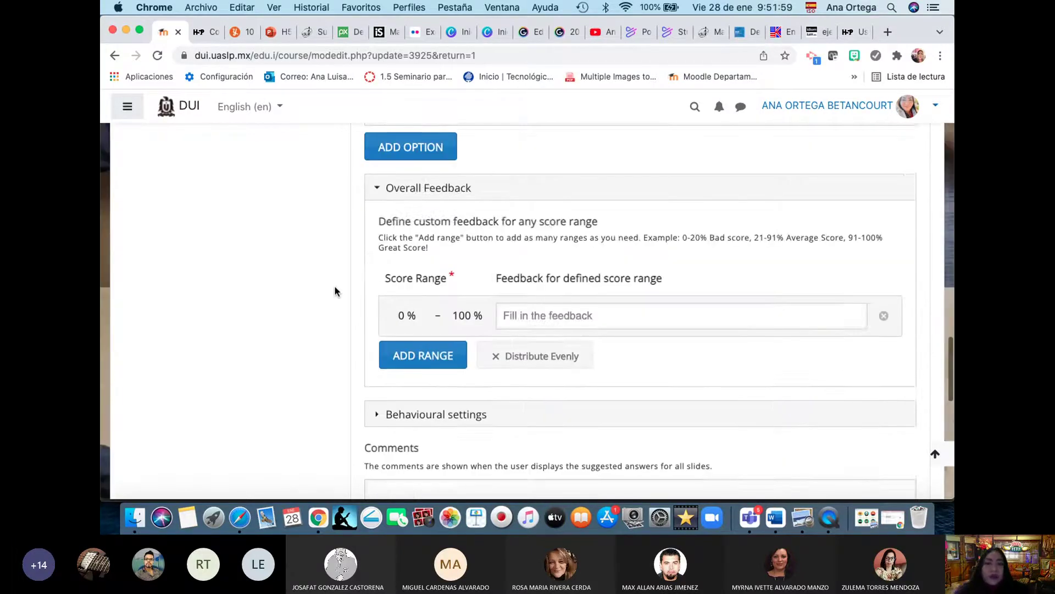
pyautogui.scroll(-5, 334, 286)
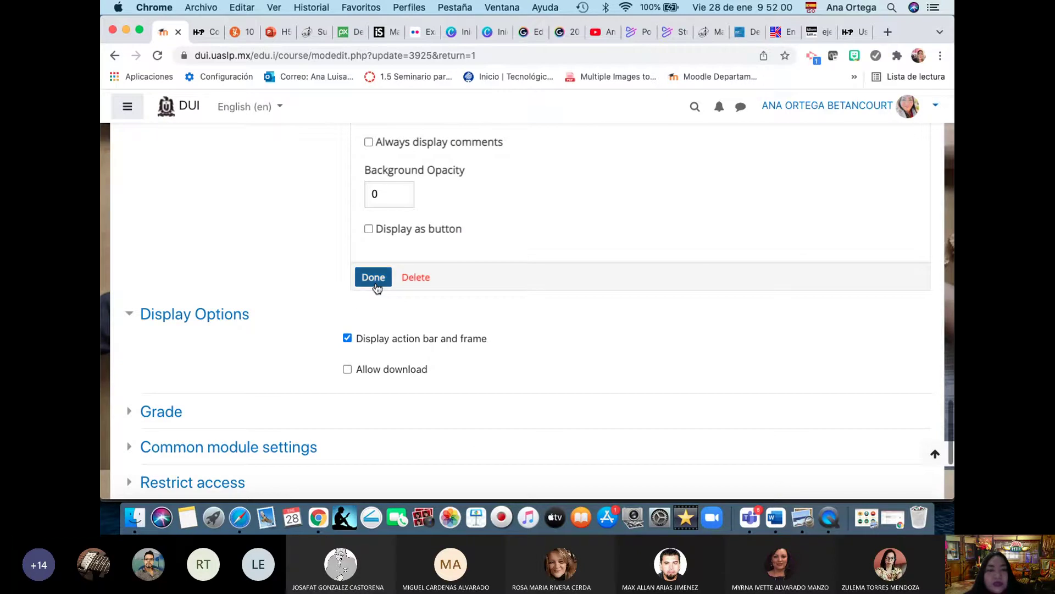
pyautogui.click(375, 283)
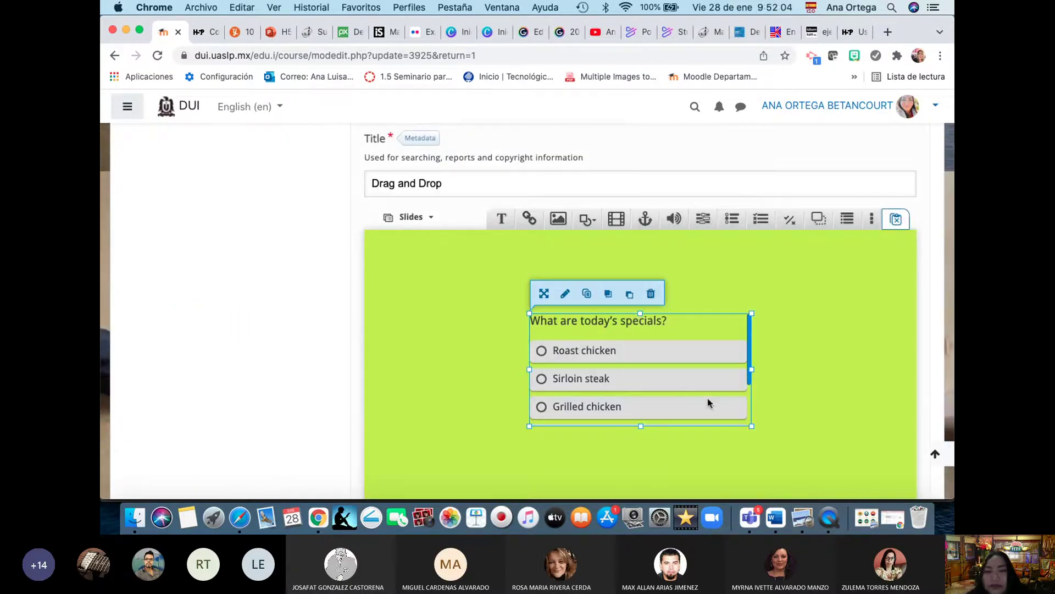
pyautogui.moveTo(714, 332); pyautogui.dragTo(610, 273)
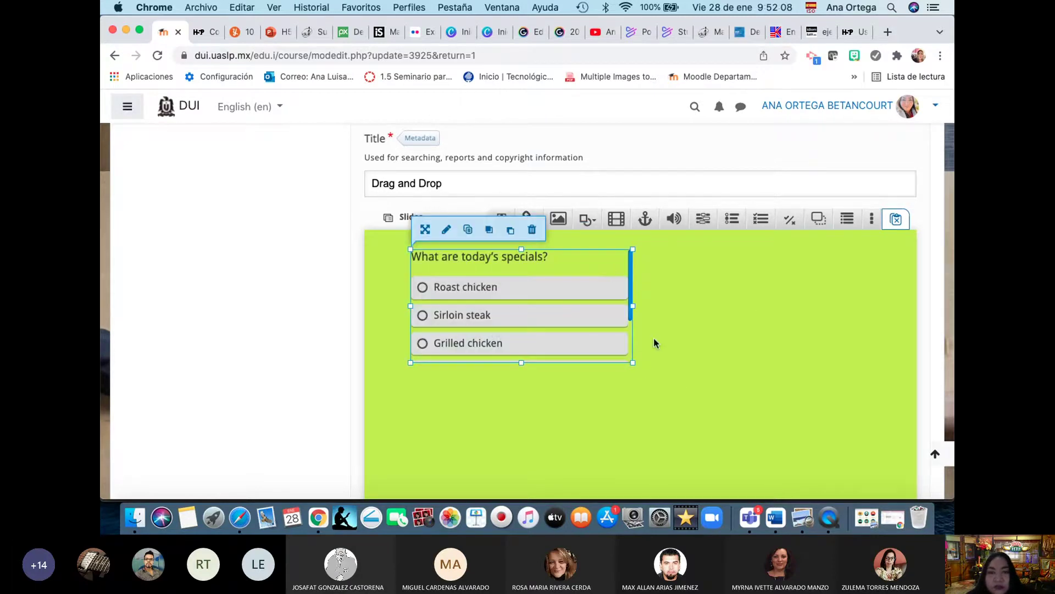
pyautogui.moveTo(633, 363); pyautogui.dragTo(624, 427)
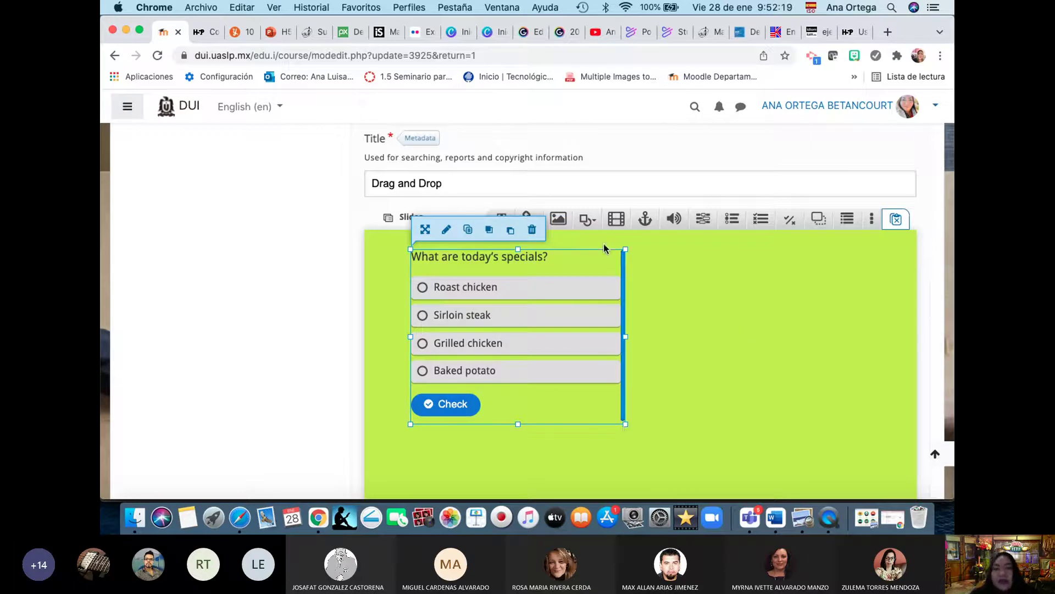
pyautogui.click(684, 285)
# Step: Insert the fruit and vegetable screenshot ending in 1.15.16 from the Escritorio folder as an image on the slide
pyautogui.click(558, 220)
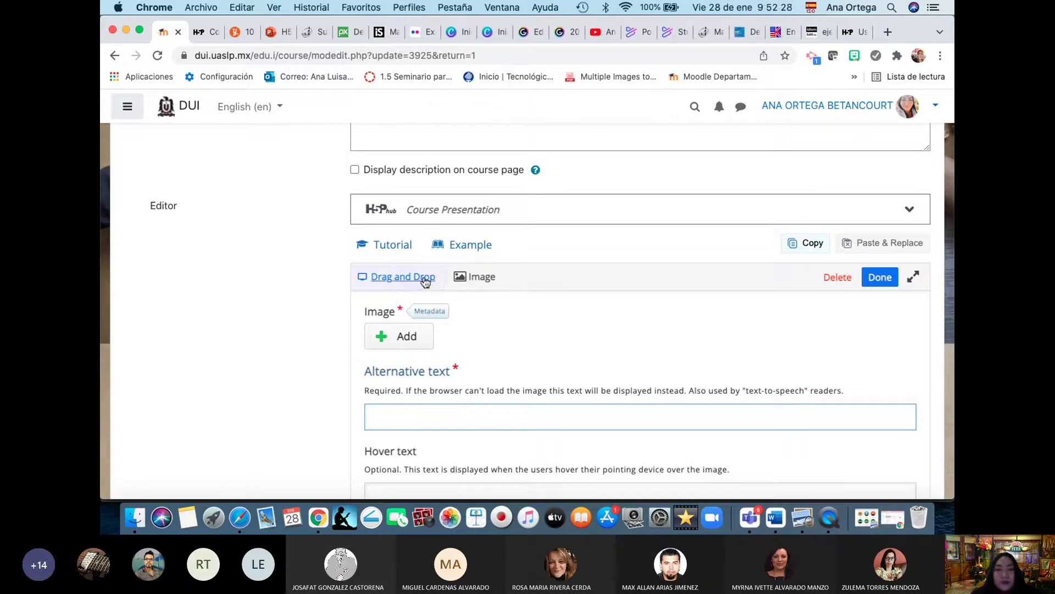
pyautogui.click(473, 277)
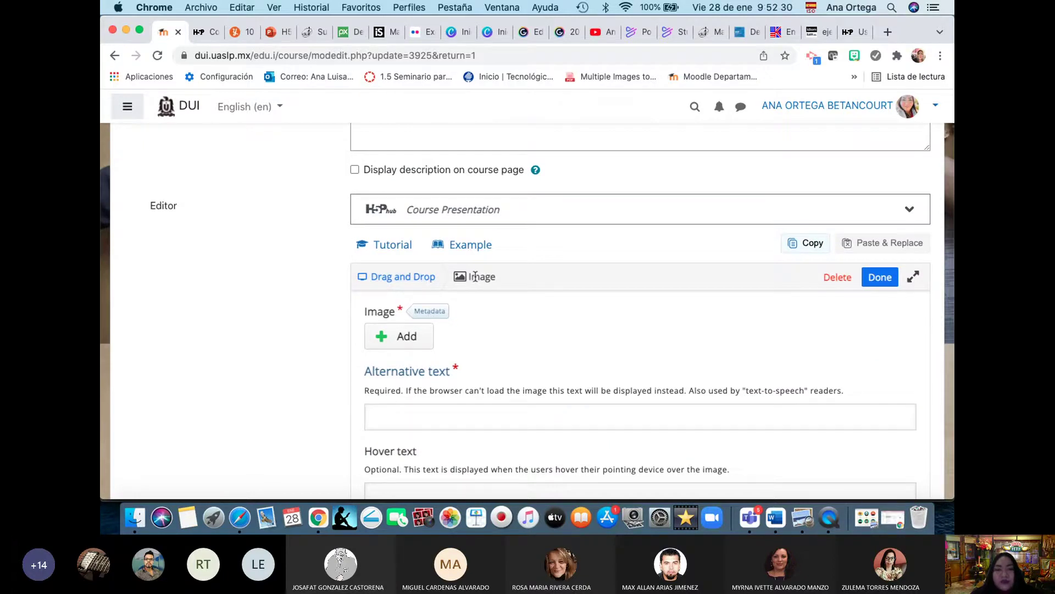
pyautogui.click(411, 337)
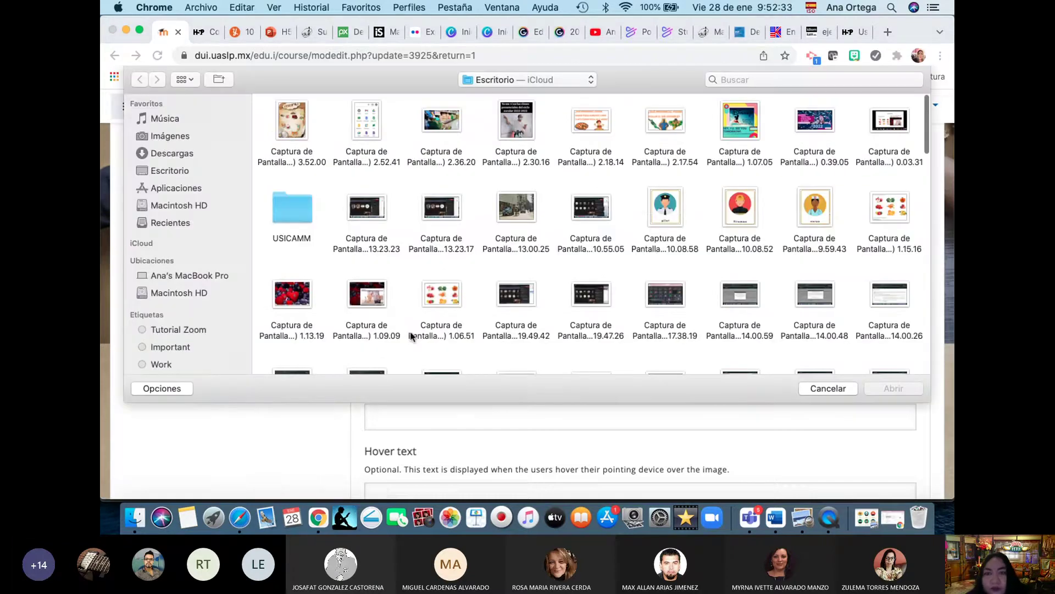
pyautogui.scroll(-15, 501, 293)
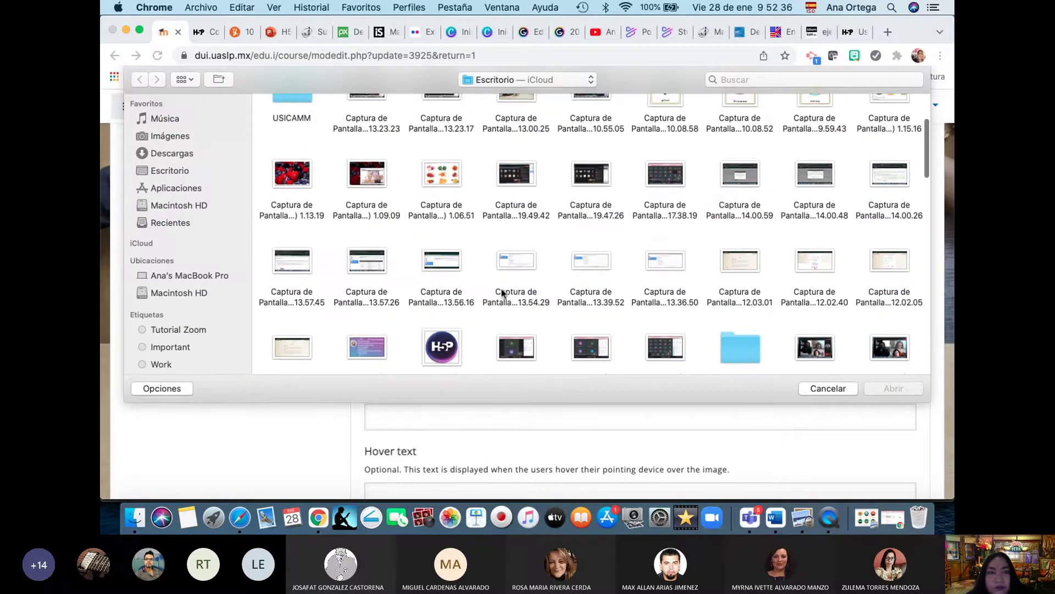
pyautogui.scroll(-10, 501, 293)
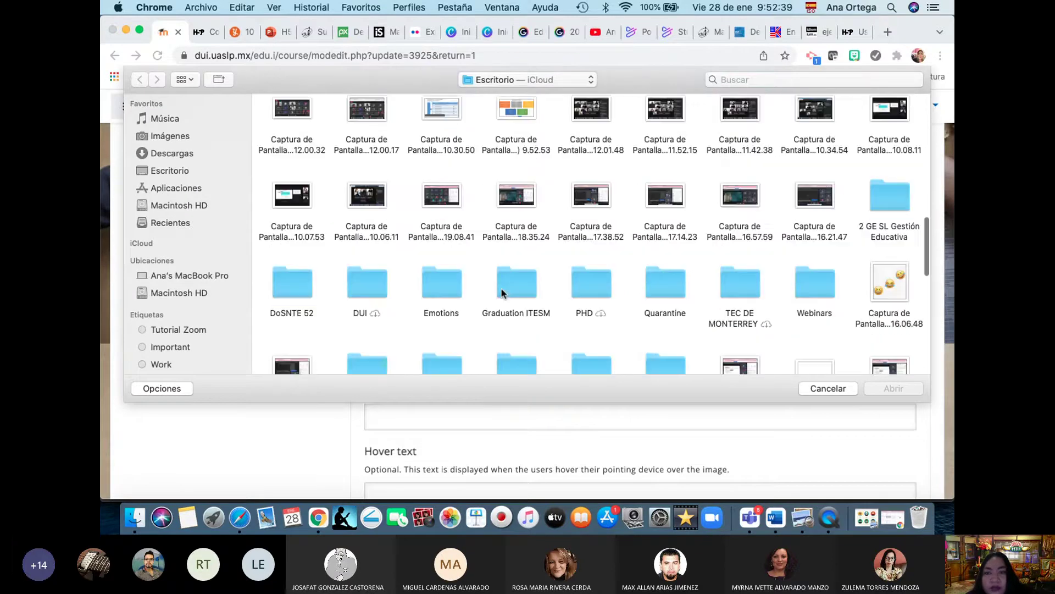
pyautogui.scroll(-5, 501, 293)
pyautogui.scroll(10, 501, 293)
pyautogui.scroll(10, 502, 293)
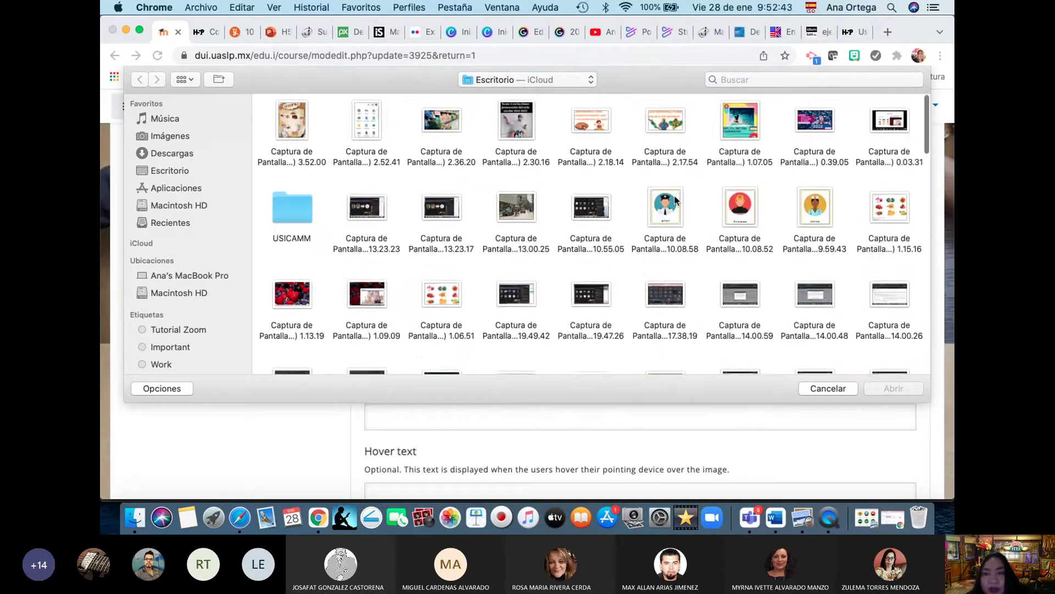
pyautogui.click(880, 229)
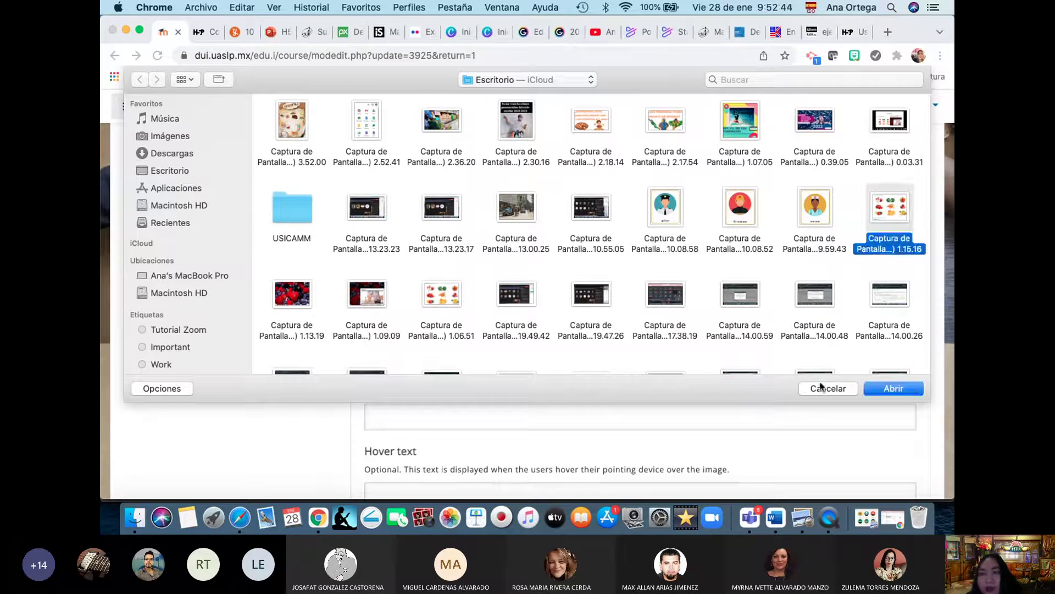
pyautogui.click(894, 389)
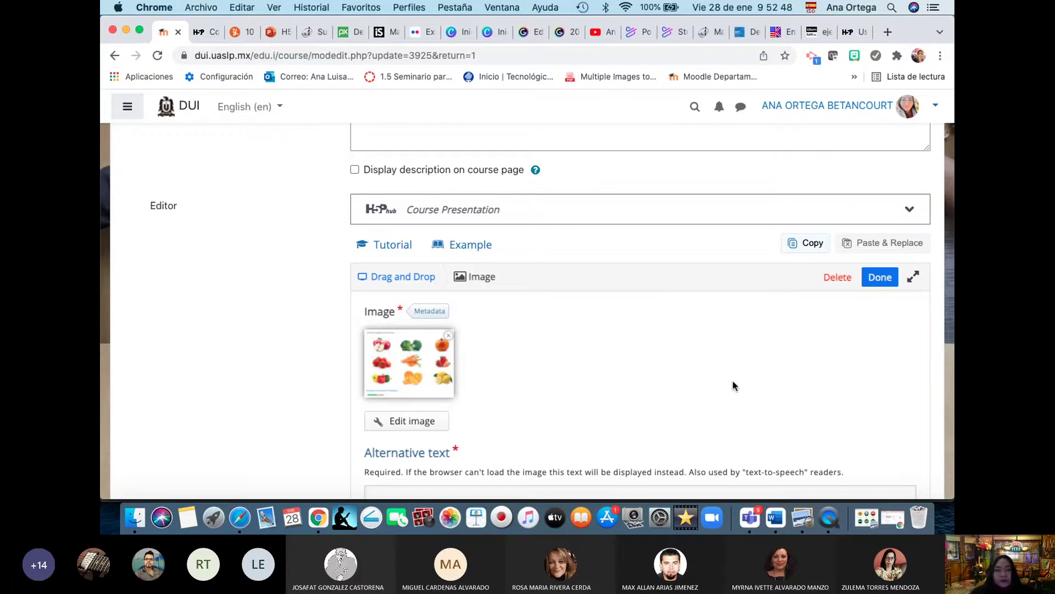
pyautogui.click(882, 279)
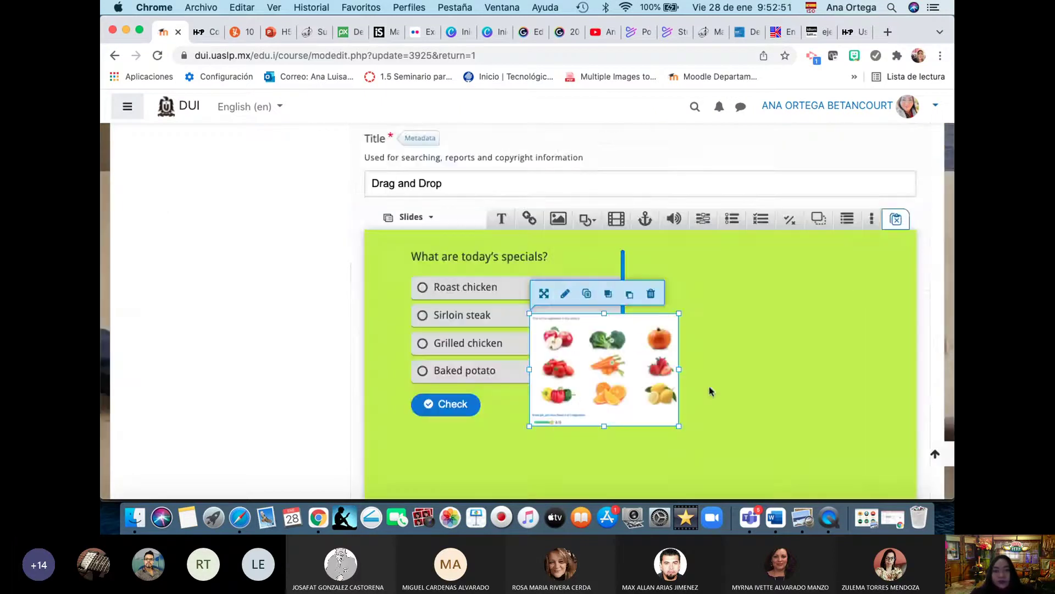
# Step: Enlarge the fruit and vegetable image beside the question and shift both elements up and left on the slide
pyautogui.moveTo(656, 381); pyautogui.dragTo(731, 346)
pyautogui.moveTo(780, 389); pyautogui.dragTo(889, 488)
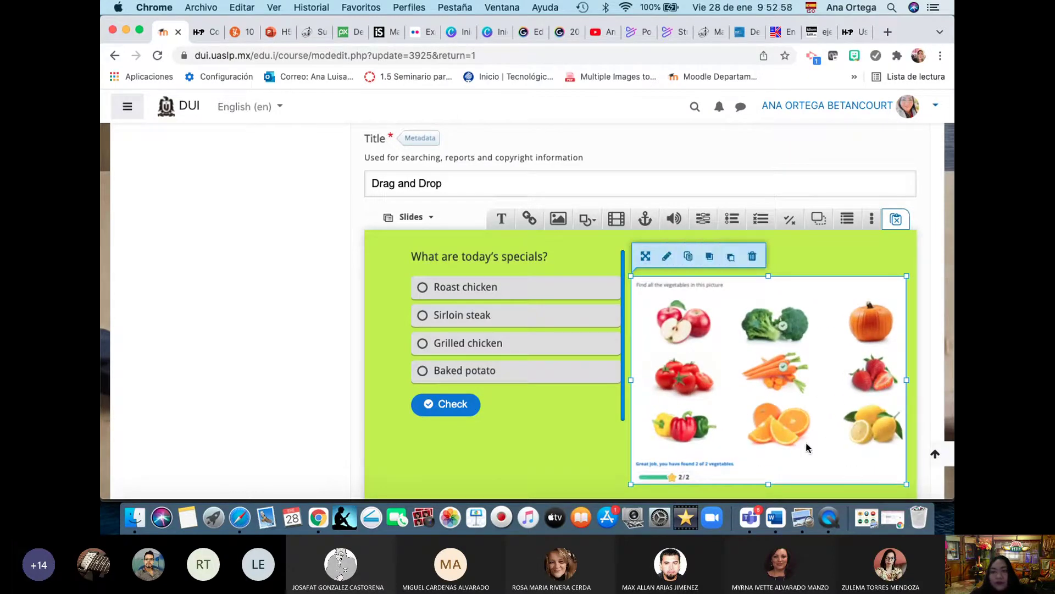
pyautogui.scroll(-2, 615, 444)
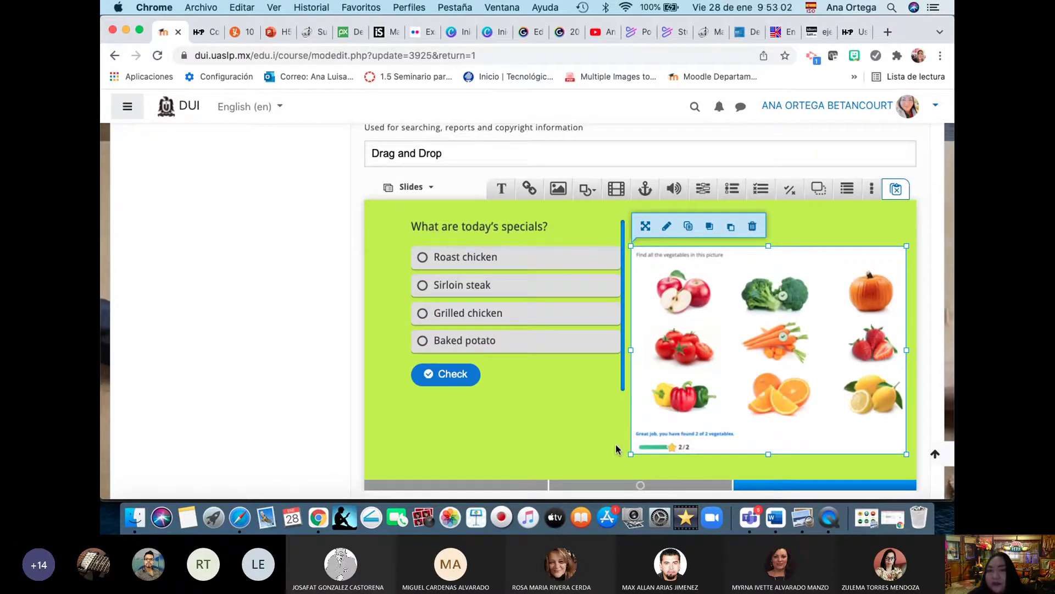
pyautogui.moveTo(595, 326); pyautogui.dragTo(561, 315)
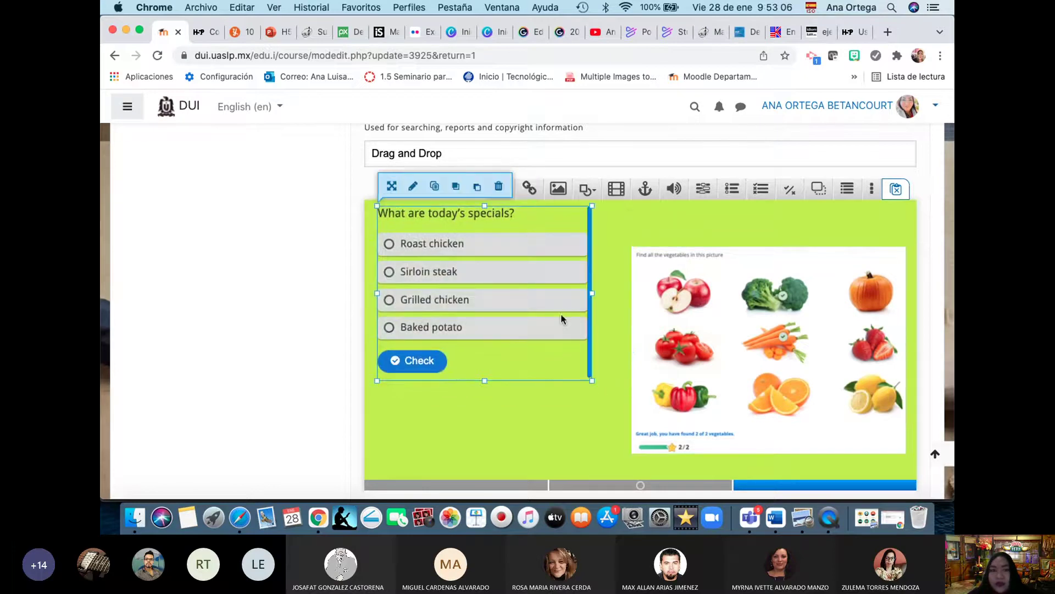
pyautogui.moveTo(724, 328); pyautogui.dragTo(696, 288)
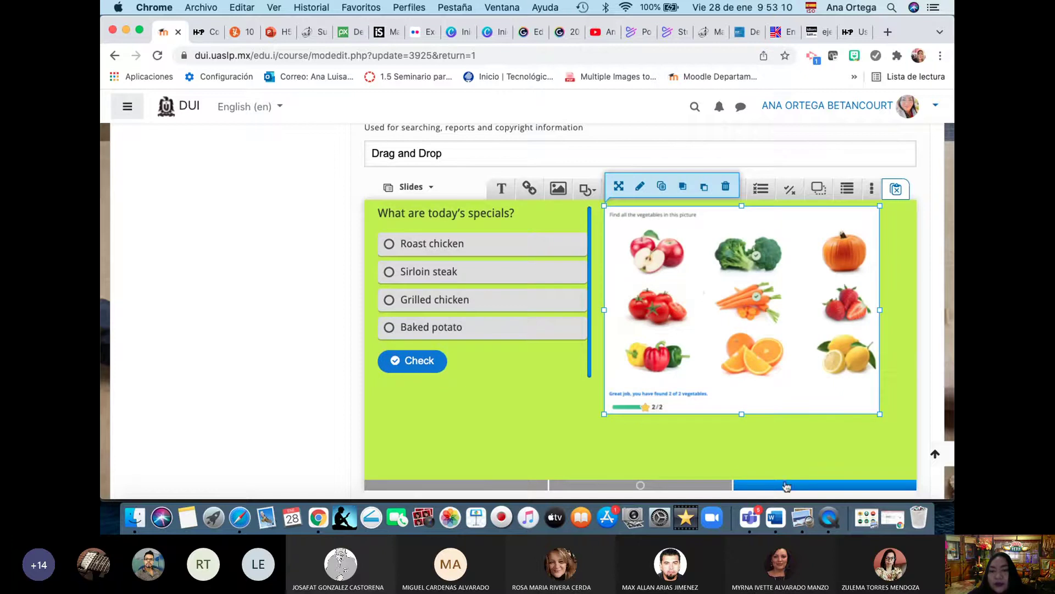
# Step: Copy the text of question 2, about the soup, from the workbook PDF in Preview and return to Chrome
pyautogui.click(804, 518)
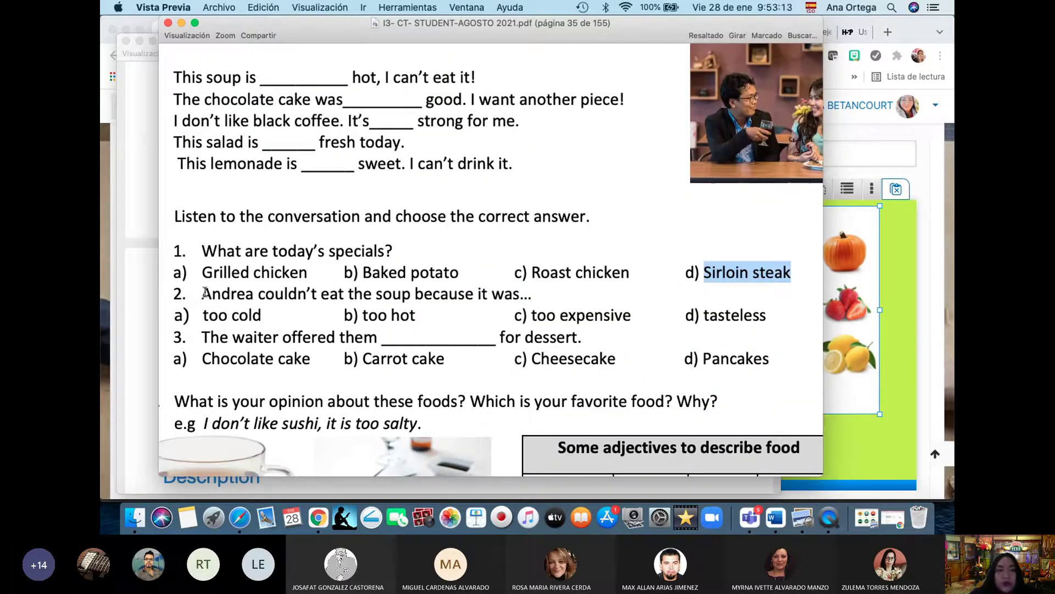
pyautogui.moveTo(204, 293); pyautogui.dragTo(539, 292)
pyautogui.press('super+c')
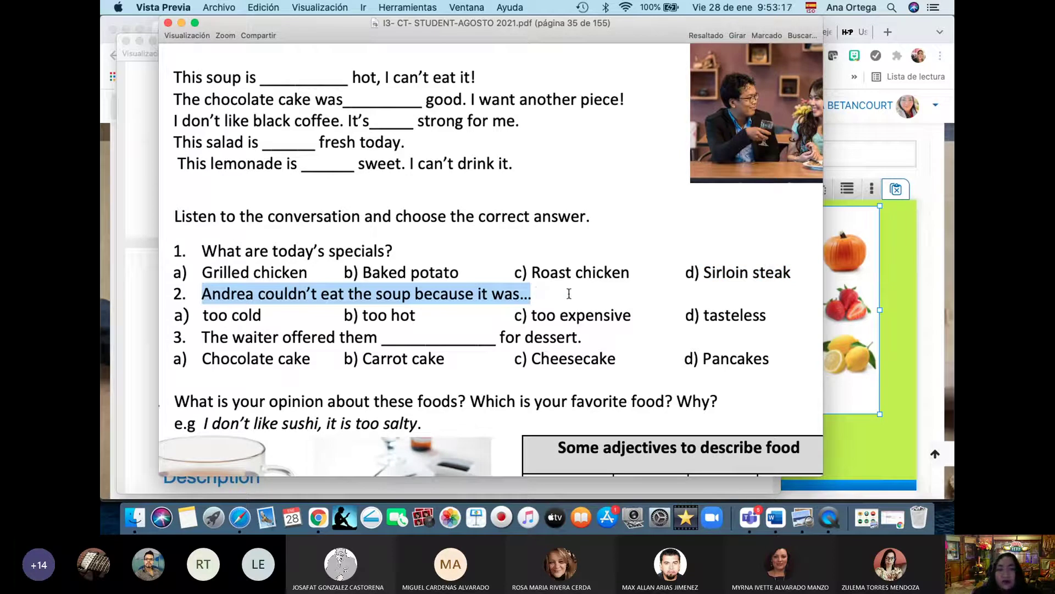
pyautogui.click(899, 334)
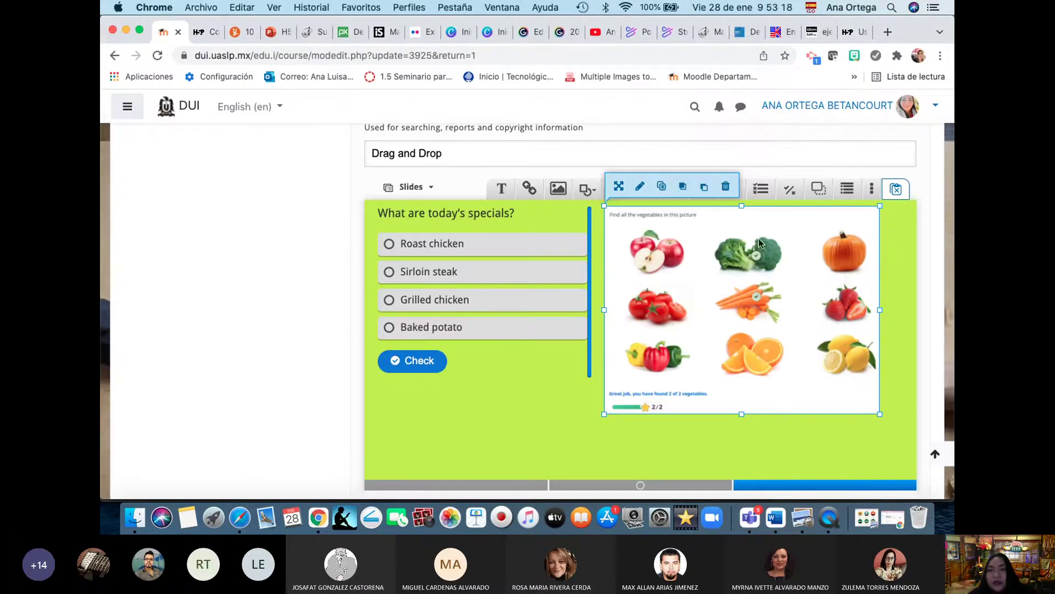
# Step: Add a new multiple-choice question to the slide and paste the copied soup sentence as its question text
pyautogui.click(792, 469)
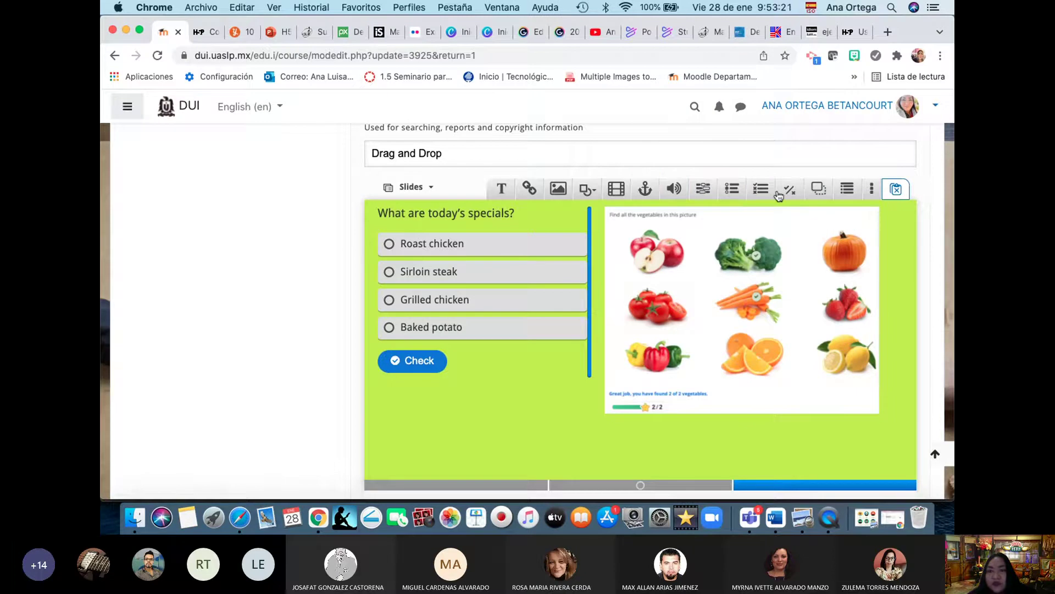
pyautogui.click(763, 190)
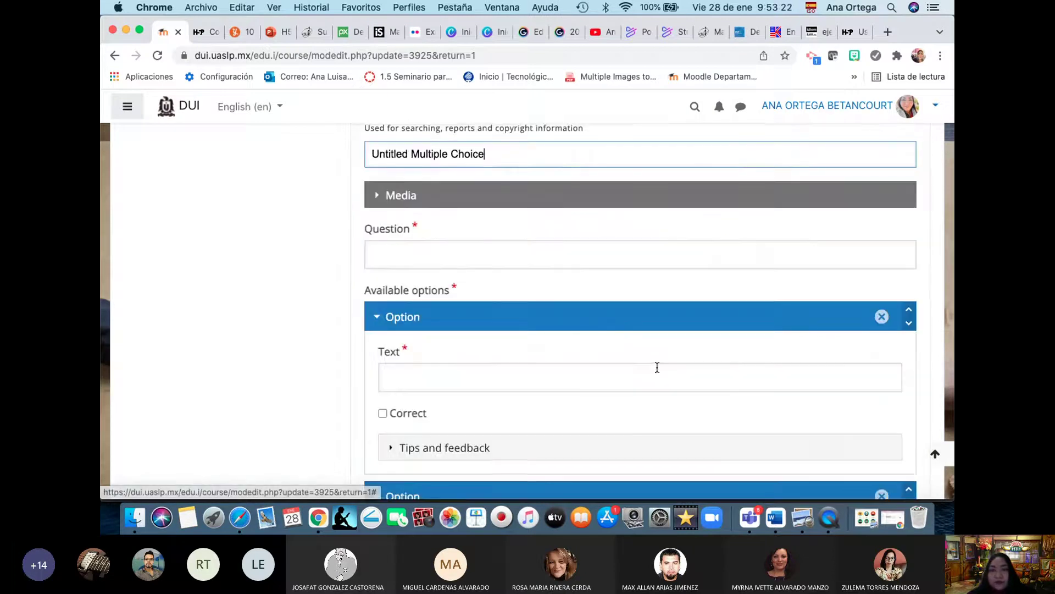
pyautogui.scroll(-1, 509, 286)
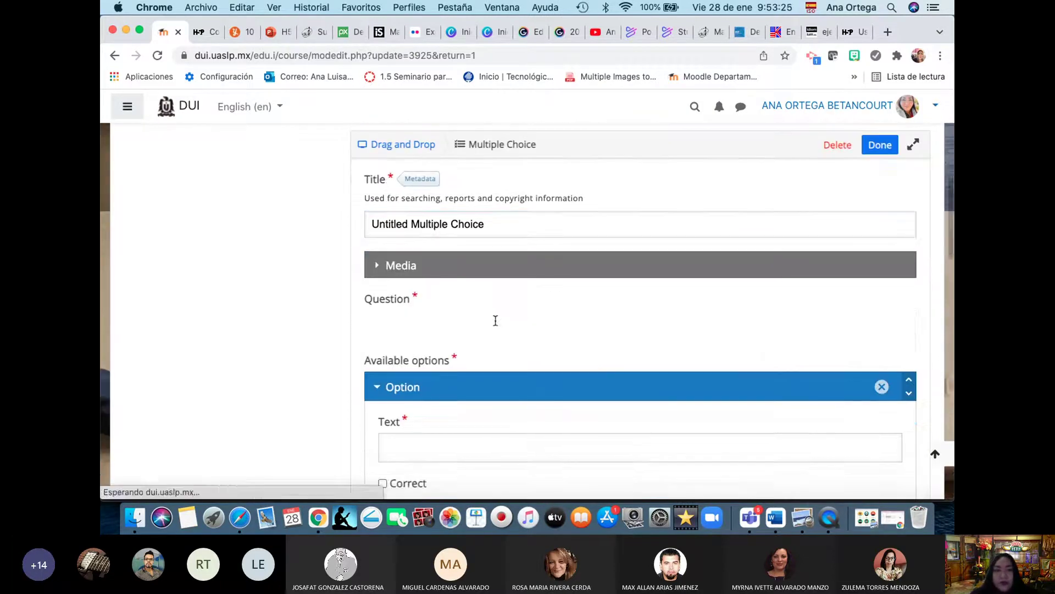
pyautogui.click(496, 321)
pyautogui.press('super+v')
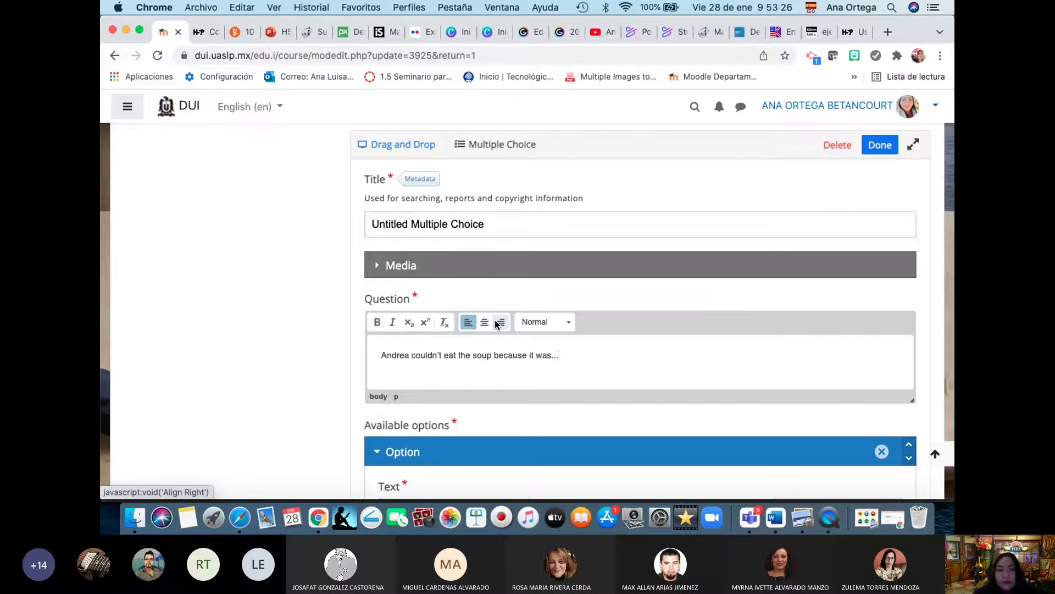
# Step: Copy question 2's first three answers from the PDF in Preview, reduce them to "too cold" in Chrome's first option, and mark it correct
pyautogui.scroll(-5, 496, 323)
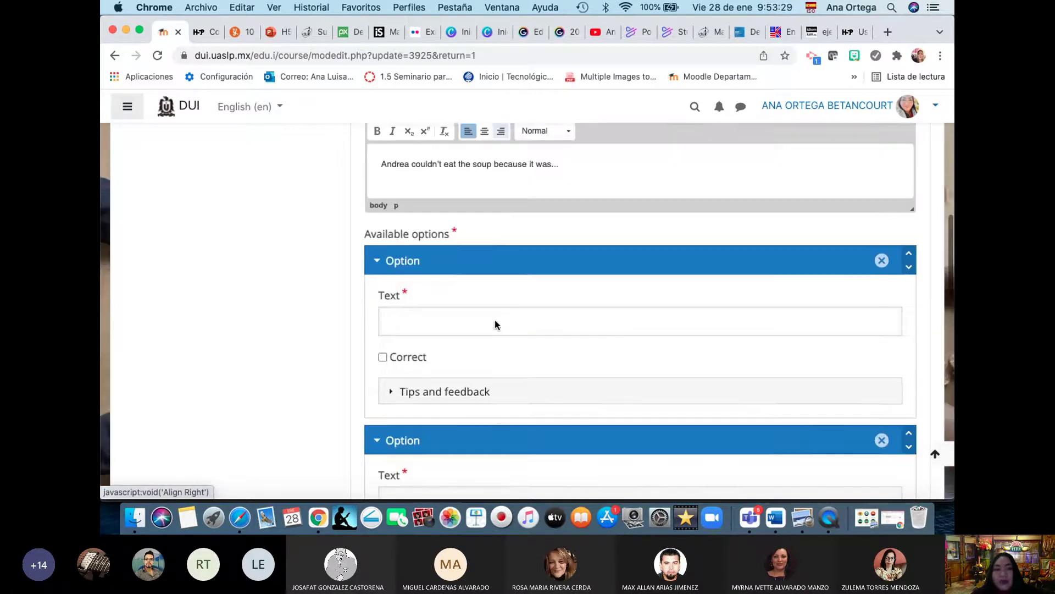
pyautogui.click(804, 519)
pyautogui.moveTo(198, 317); pyautogui.dragTo(630, 315)
pyautogui.press('super+c')
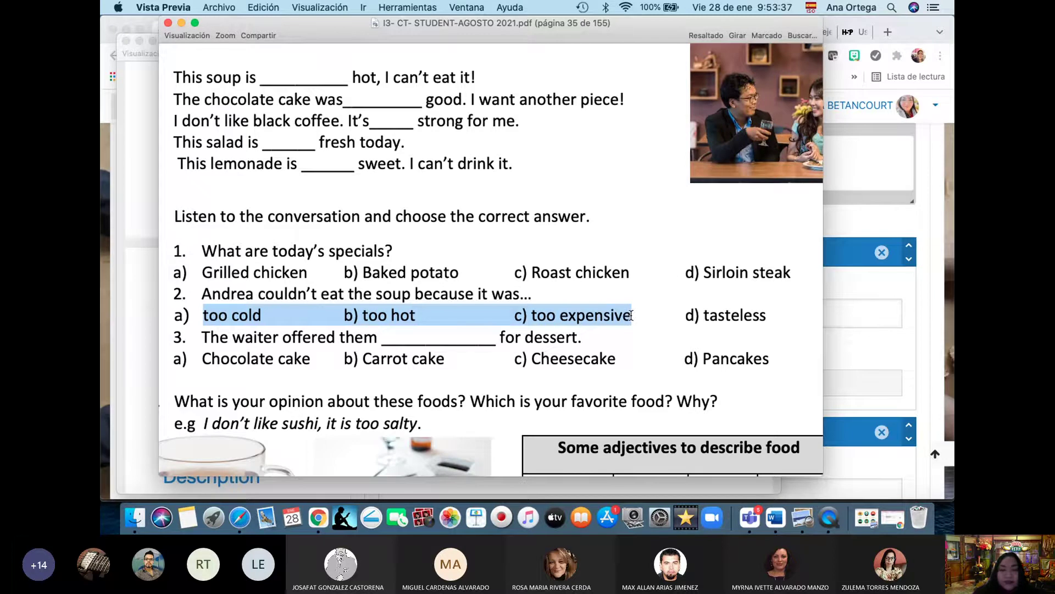
pyautogui.click(890, 287)
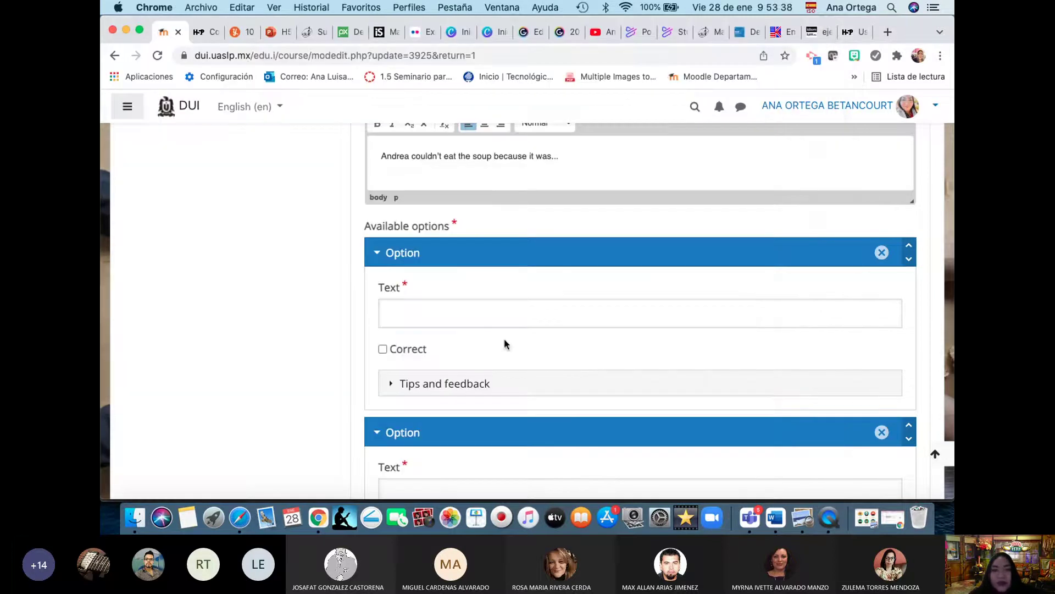
pyautogui.click(510, 316)
pyautogui.press('super+v')
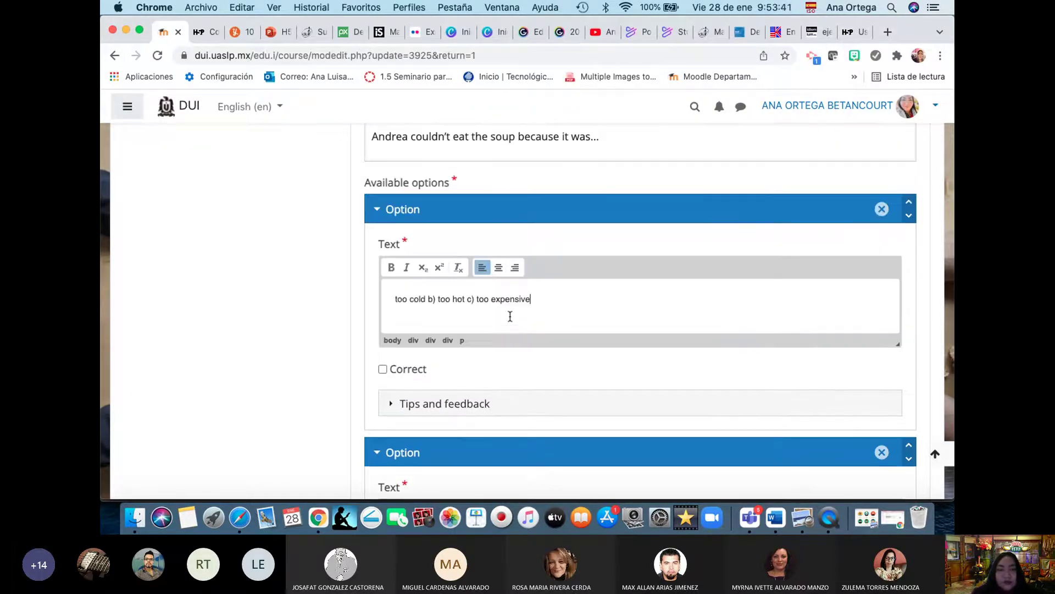
pyautogui.moveTo(431, 296); pyautogui.dragTo(531, 298)
pyautogui.press('super+c')
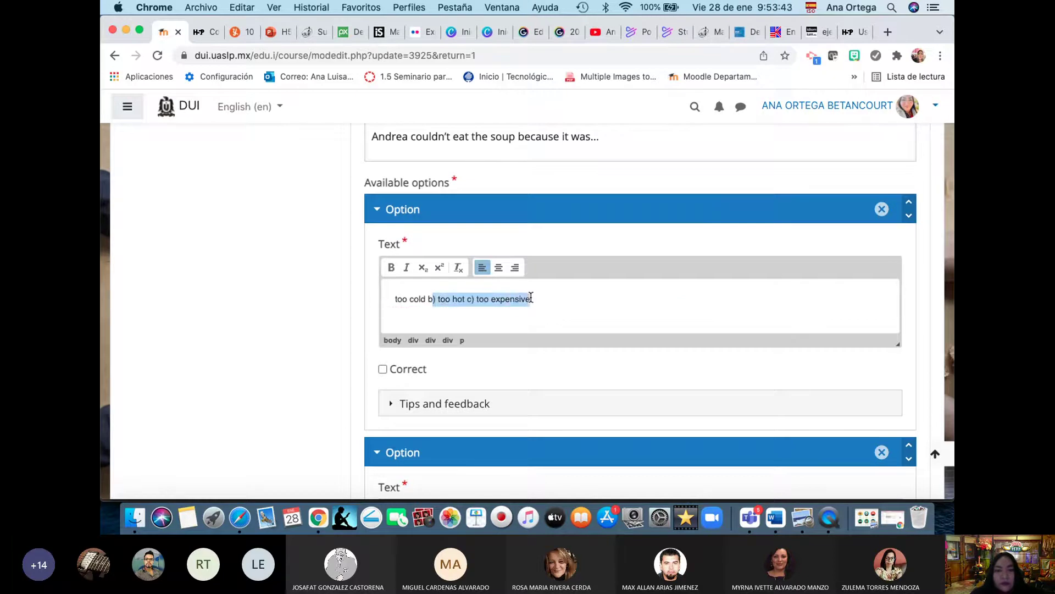
pyautogui.press('BackSpace')
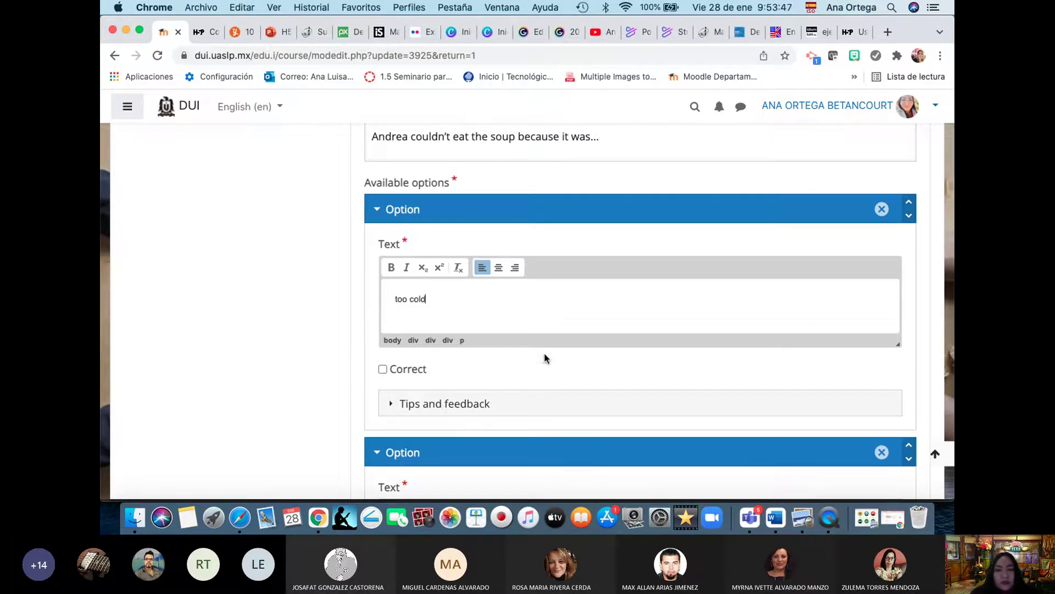
pyautogui.scroll(-3, 544, 354)
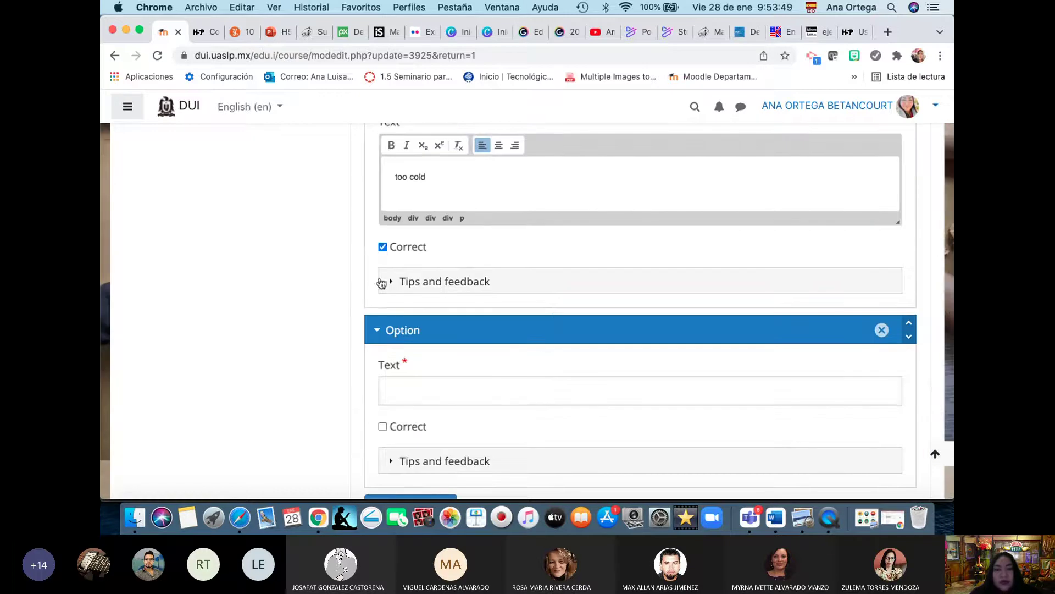
# Step: Fill the second answer option with "too hot" from the copied answers, cutting out the "c) too expensive" part
pyautogui.click(416, 392)
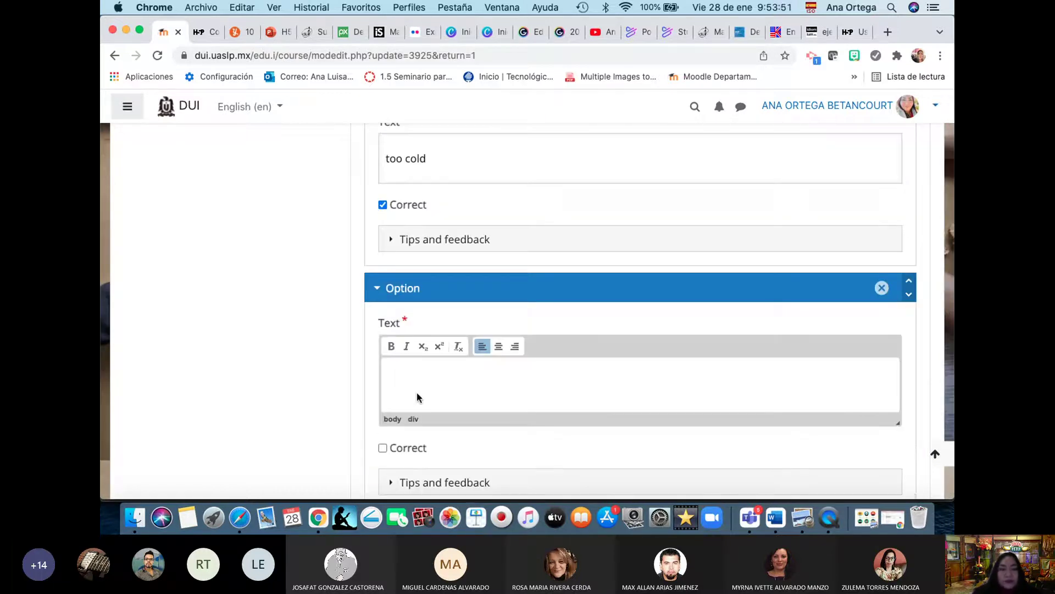
pyautogui.press('super+v')
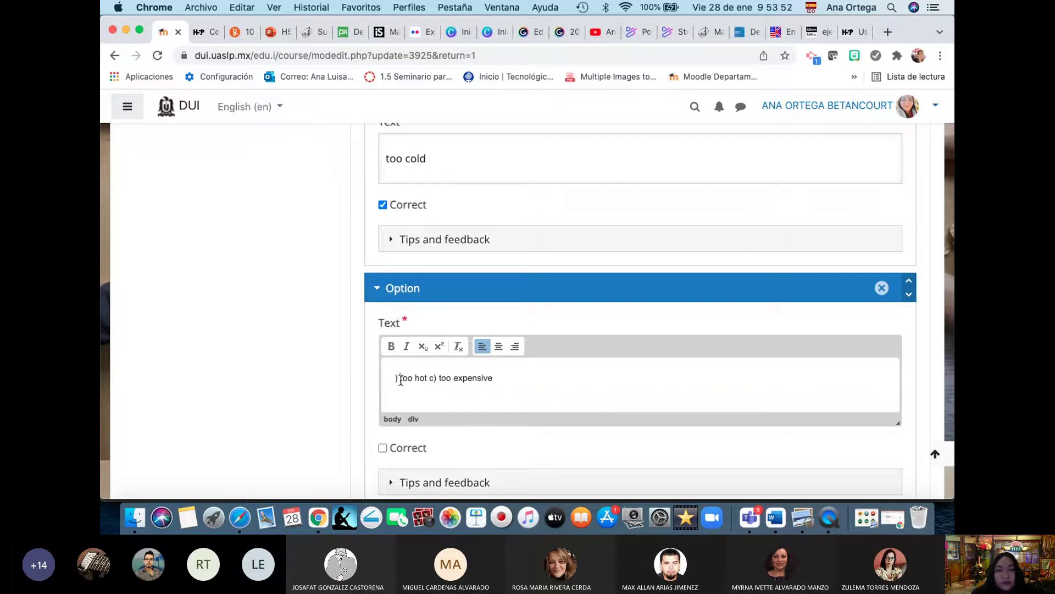
pyautogui.press('Delete')
pyautogui.press('Delete')
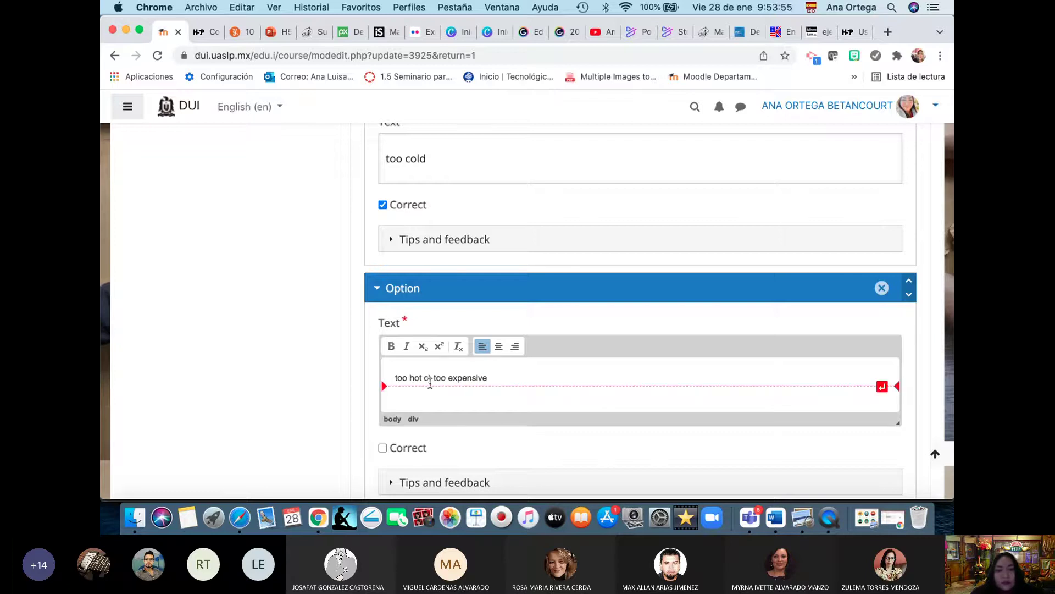
pyautogui.moveTo(423, 378); pyautogui.dragTo(498, 377)
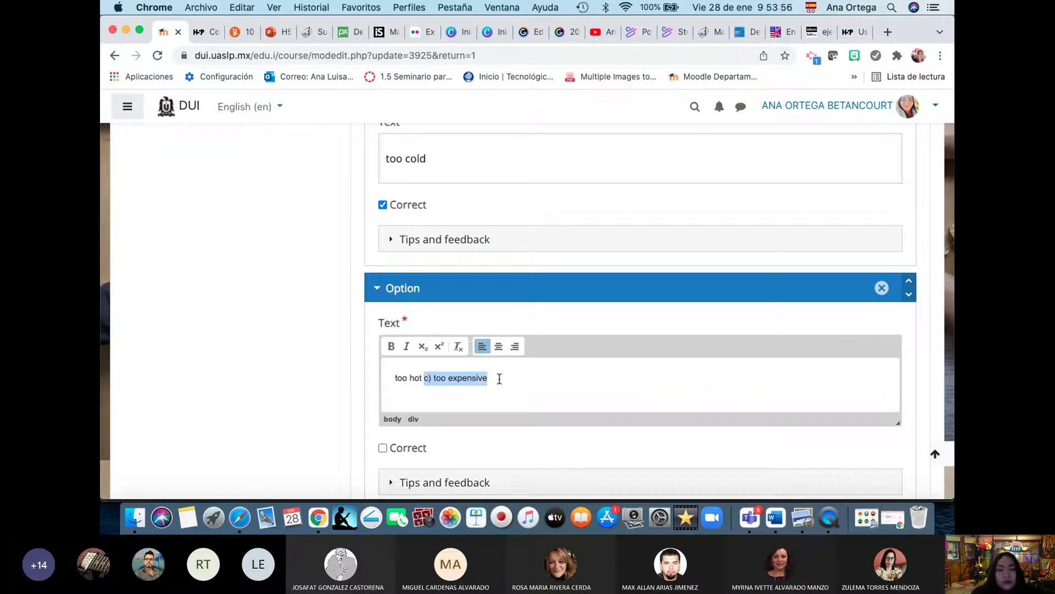
pyautogui.hotkey('ctrl', 'x')
# Step: Add a third answer option and fill it with "too expensive", without the "c)" label
pyautogui.scroll(-5, 500, 379)
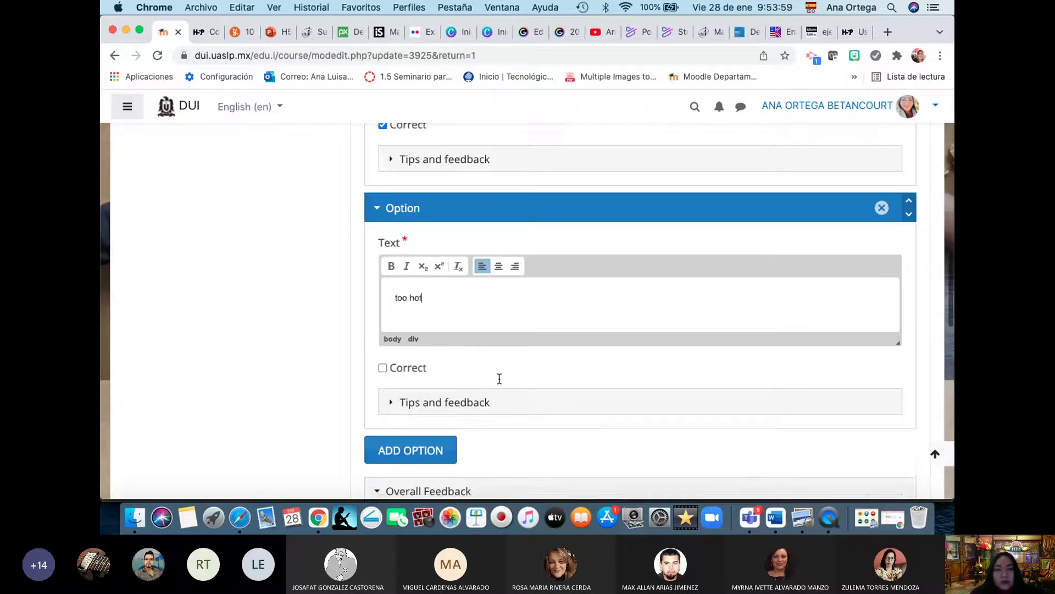
pyautogui.click(436, 250)
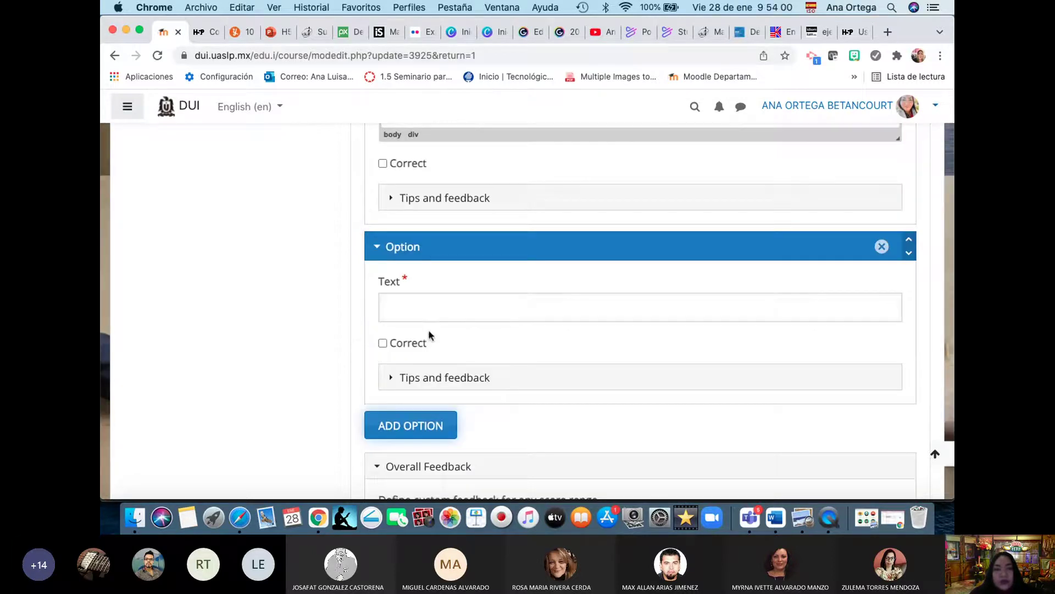
pyautogui.click(431, 306)
pyautogui.press('super+v')
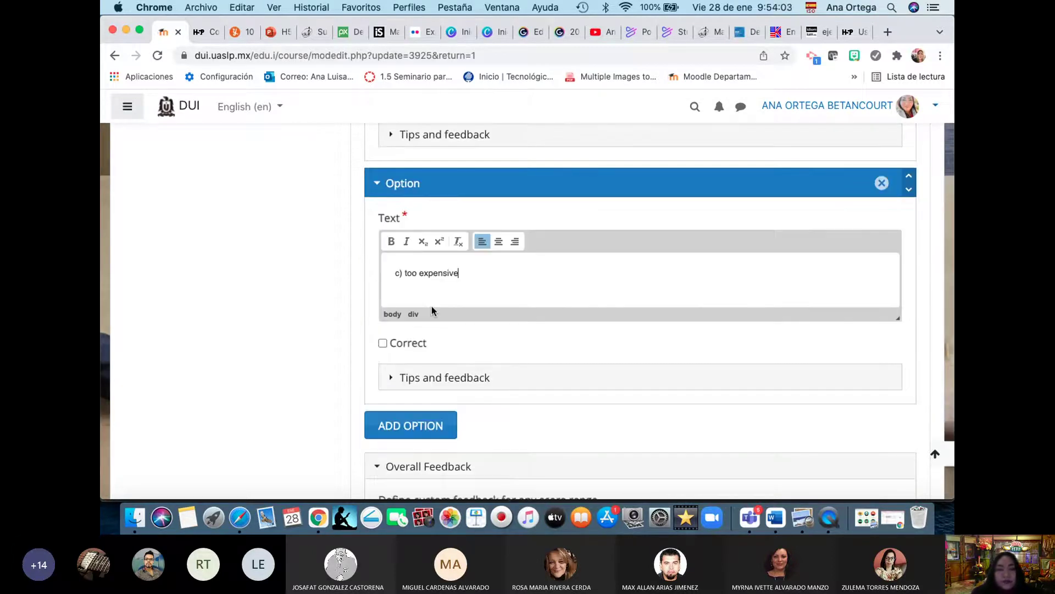
pyautogui.moveTo(405, 273); pyautogui.dragTo(387, 273)
pyautogui.press('BackSpace')
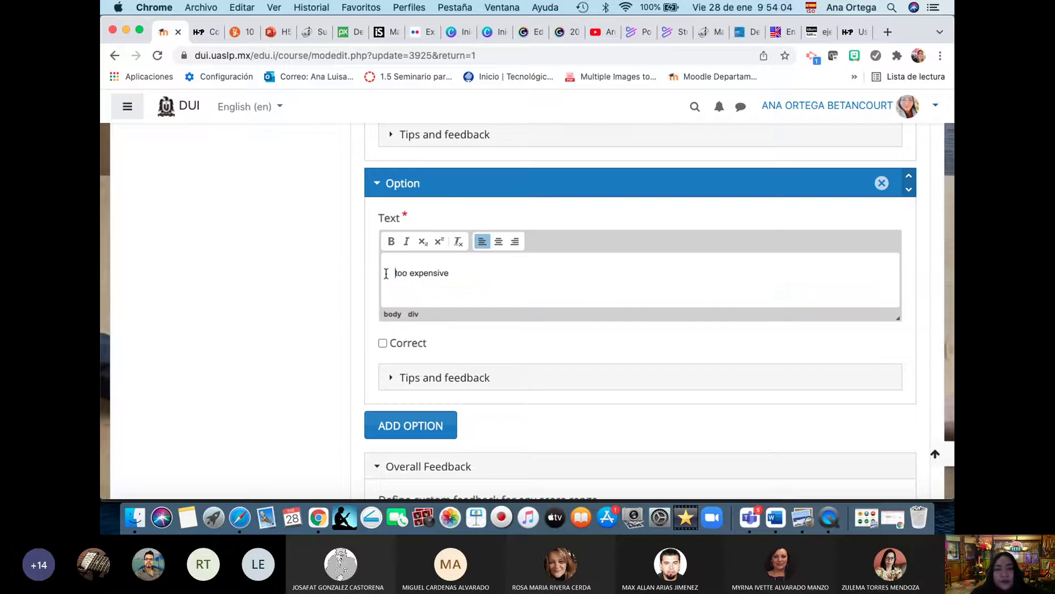
# Step: Add a fourth answer option and fill it with "tasteless" copied from the workbook PDF in Preview, returning to Chrome
pyautogui.click(404, 434)
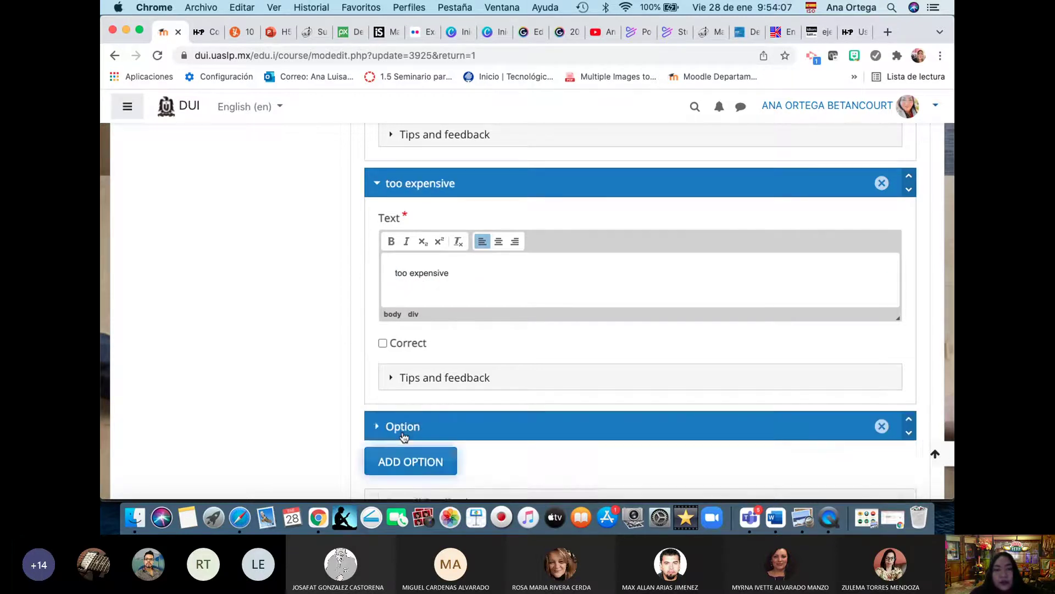
pyautogui.scroll(-5, 634, 411)
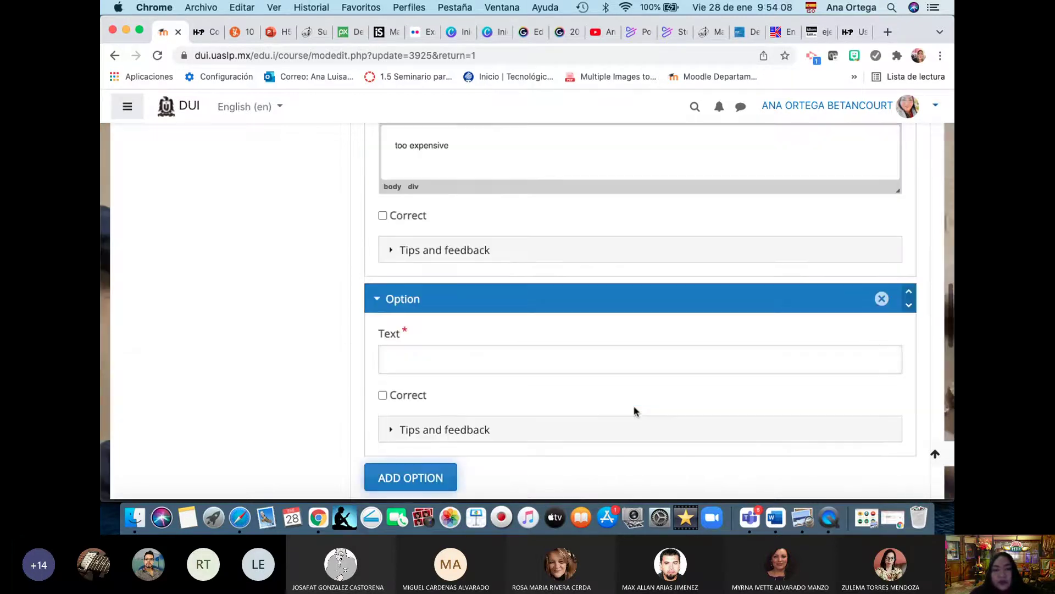
pyautogui.click(803, 518)
pyautogui.moveTo(704, 316); pyautogui.dragTo(770, 312)
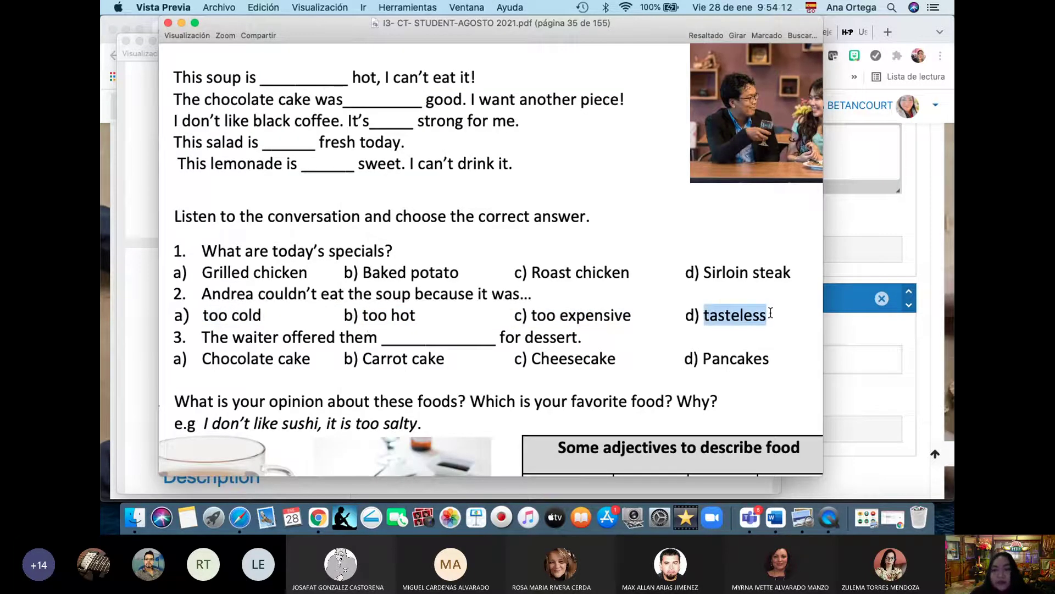
pyautogui.click(919, 335)
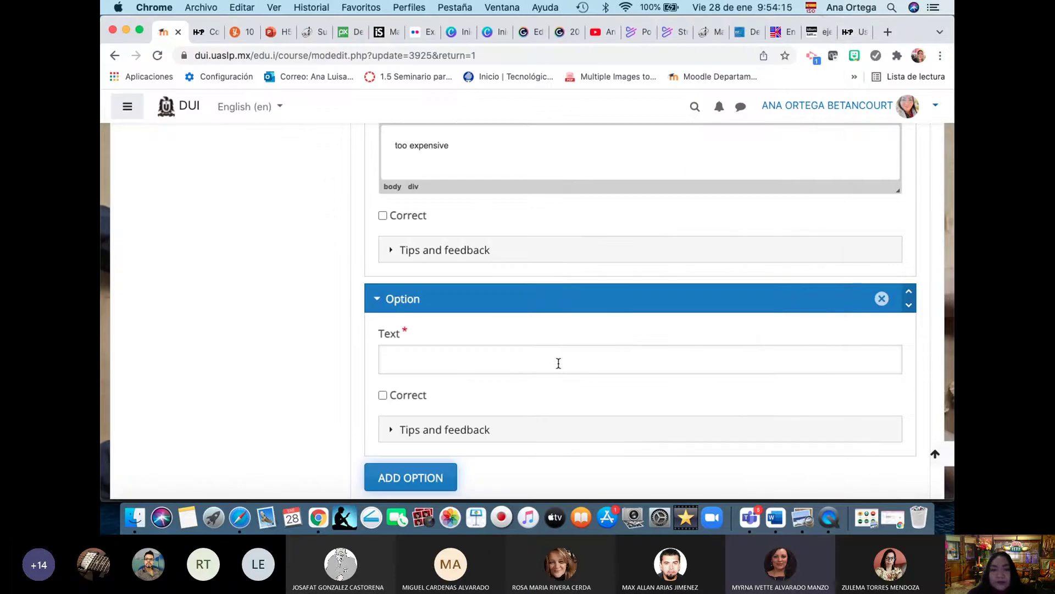
pyautogui.click(557, 358)
pyautogui.press('super+v')
# Step: Review the soup question's settings and save it to the slide
pyautogui.scroll(10, 557, 361)
pyautogui.scroll(10, 558, 363)
pyautogui.scroll(-5, 557, 363)
pyautogui.scroll(-2, 558, 363)
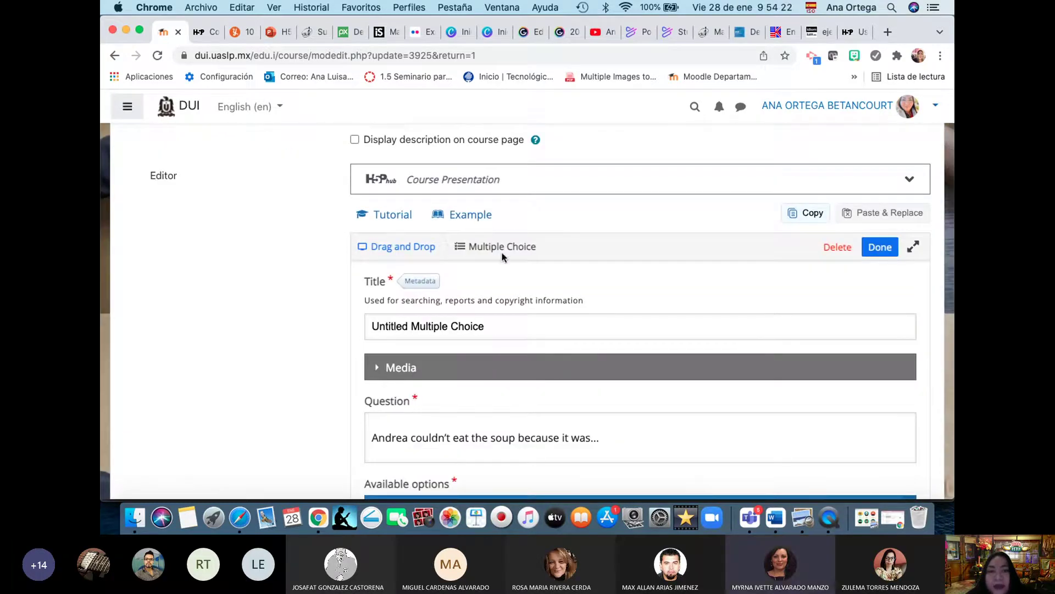
pyautogui.scroll(5, 502, 252)
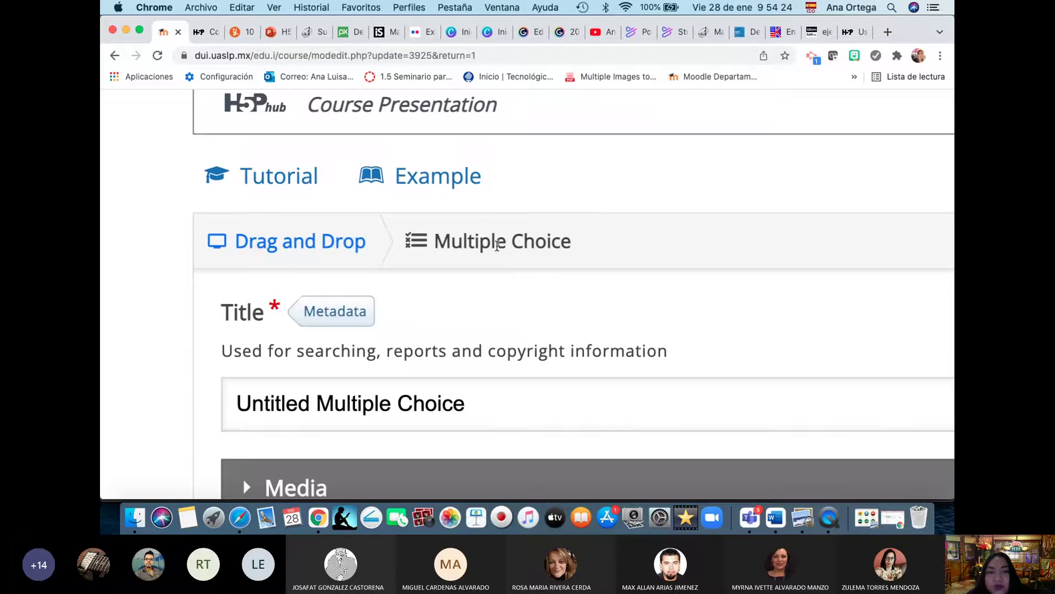
pyautogui.scroll(-5, 506, 280)
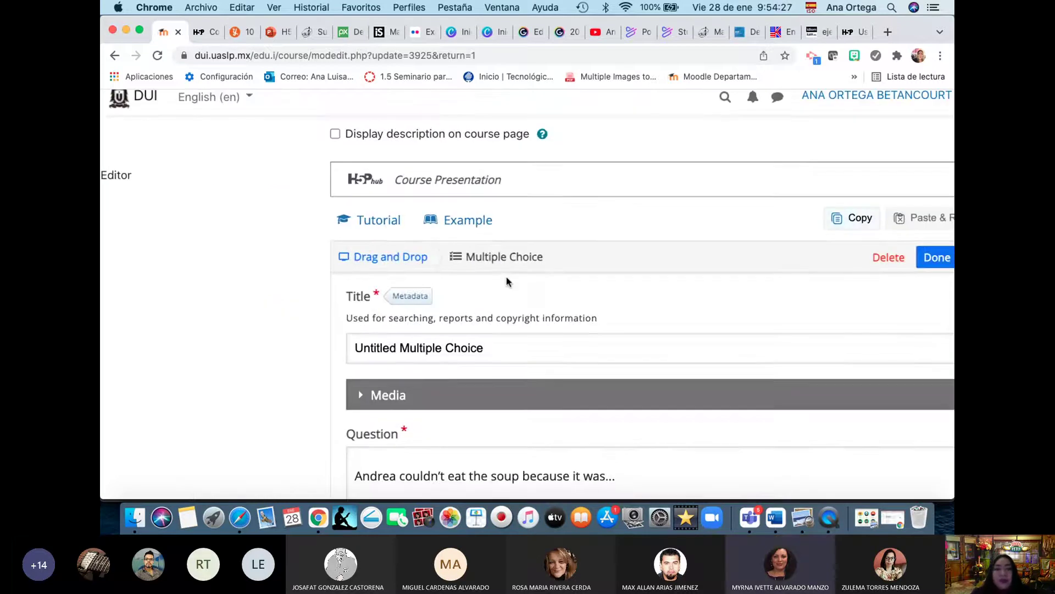
pyautogui.scroll(-15, 506, 280)
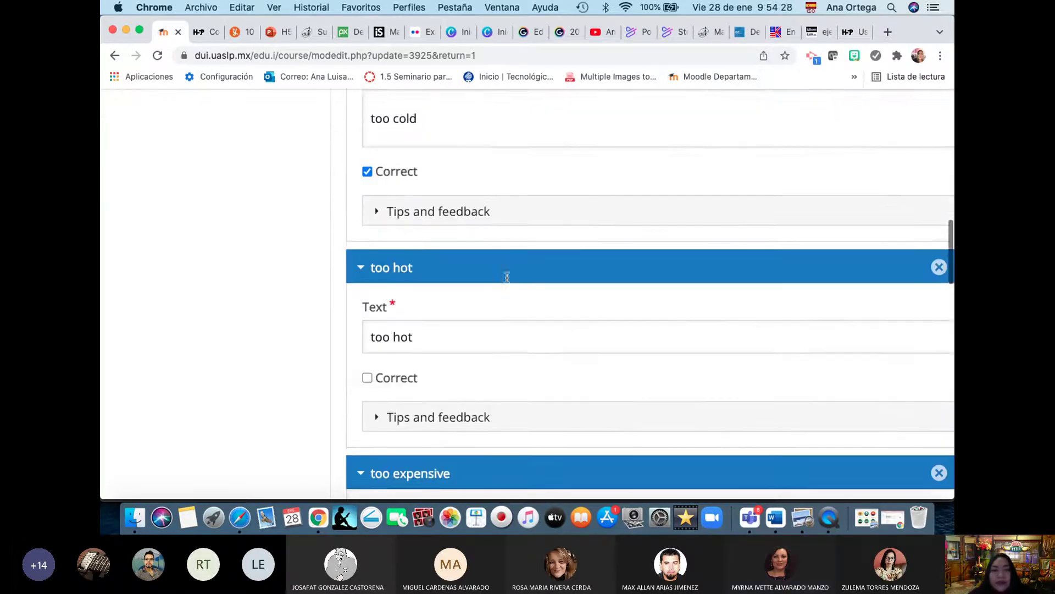
pyautogui.scroll(-15, 506, 280)
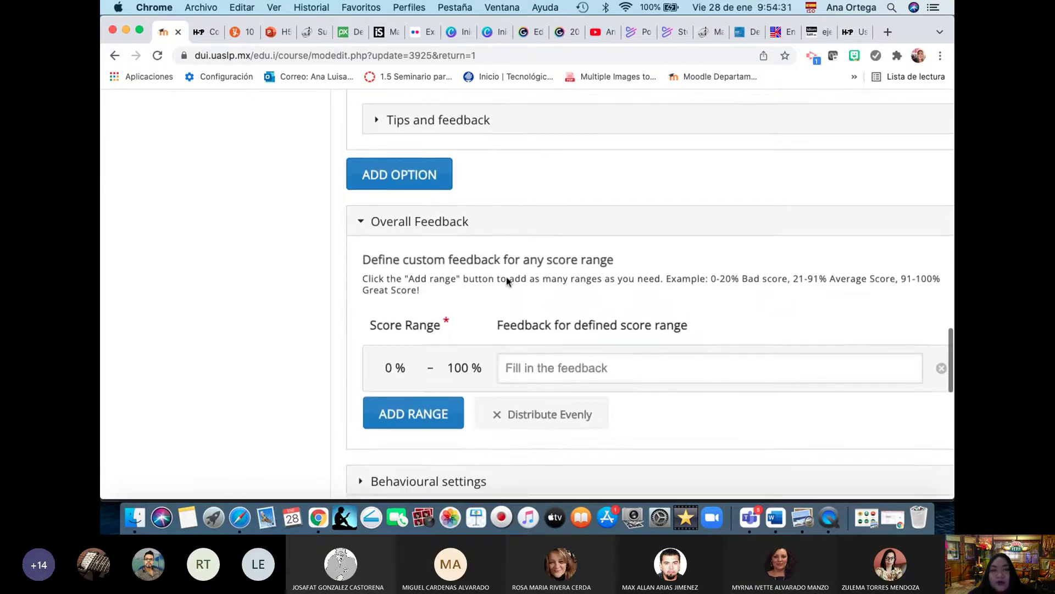
pyautogui.scroll(-5, 507, 277)
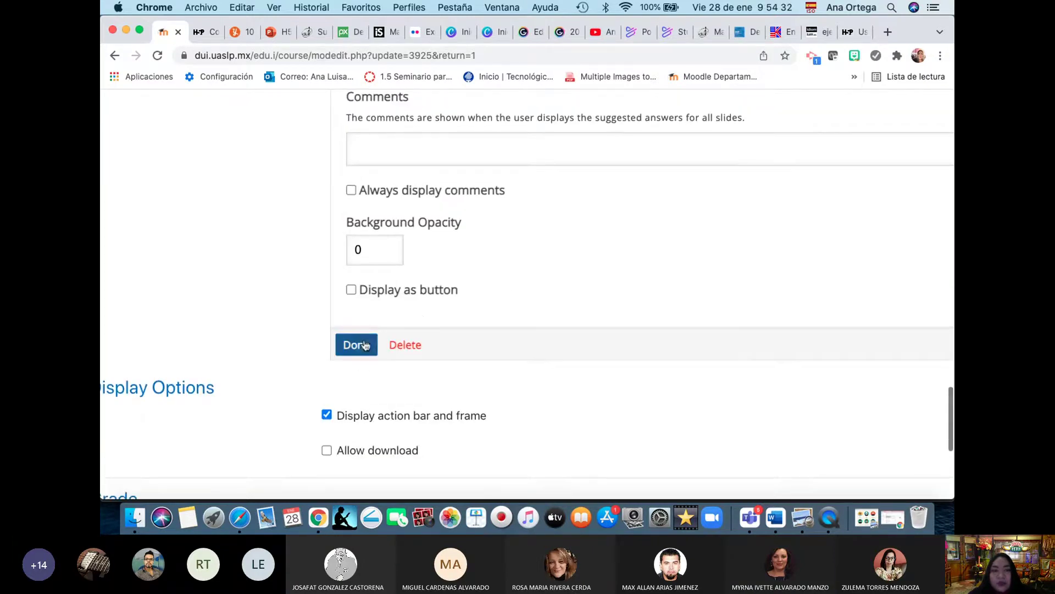
pyautogui.click(360, 345)
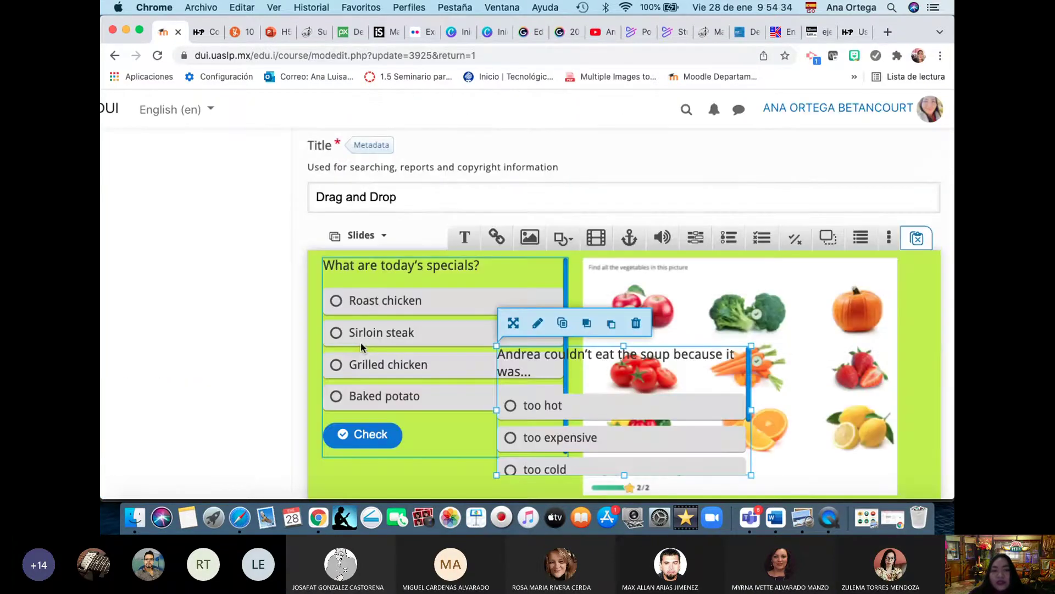
# Step: Move the soup question to the lower middle of the slide and shrink the vegetables image in the upper-right corner
pyautogui.moveTo(567, 344); pyautogui.dragTo(530, 393)
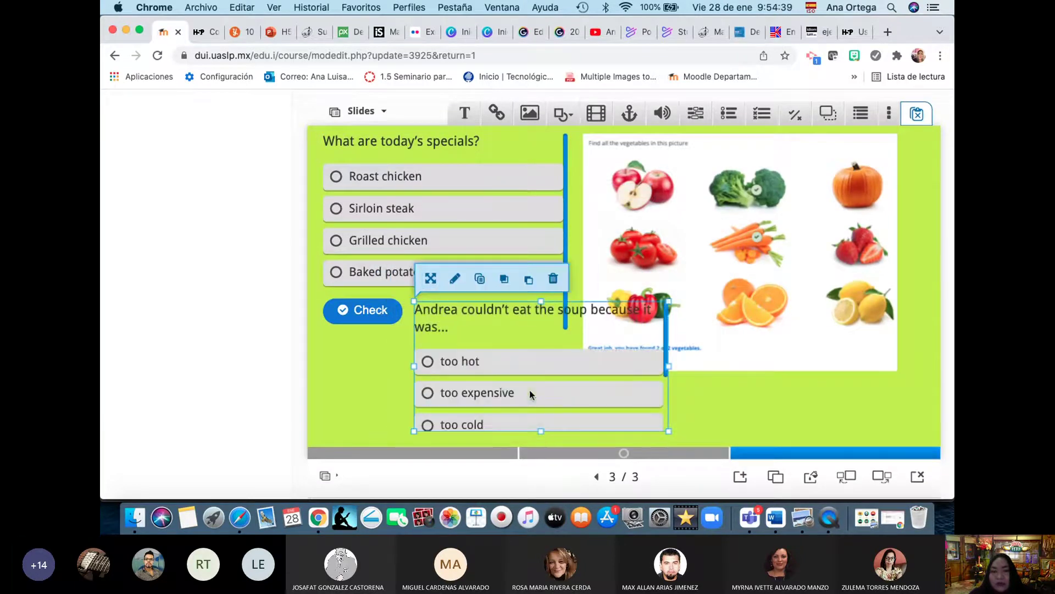
pyautogui.click(805, 280)
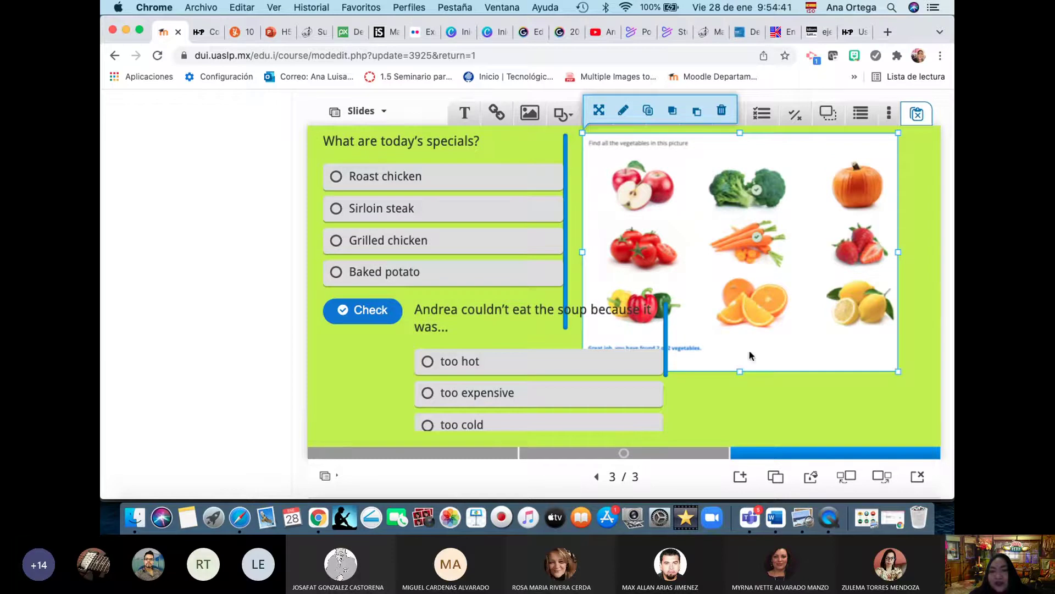
pyautogui.moveTo(829, 324); pyautogui.dragTo(866, 324)
pyautogui.moveTo(778, 371); pyautogui.dragTo(784, 324)
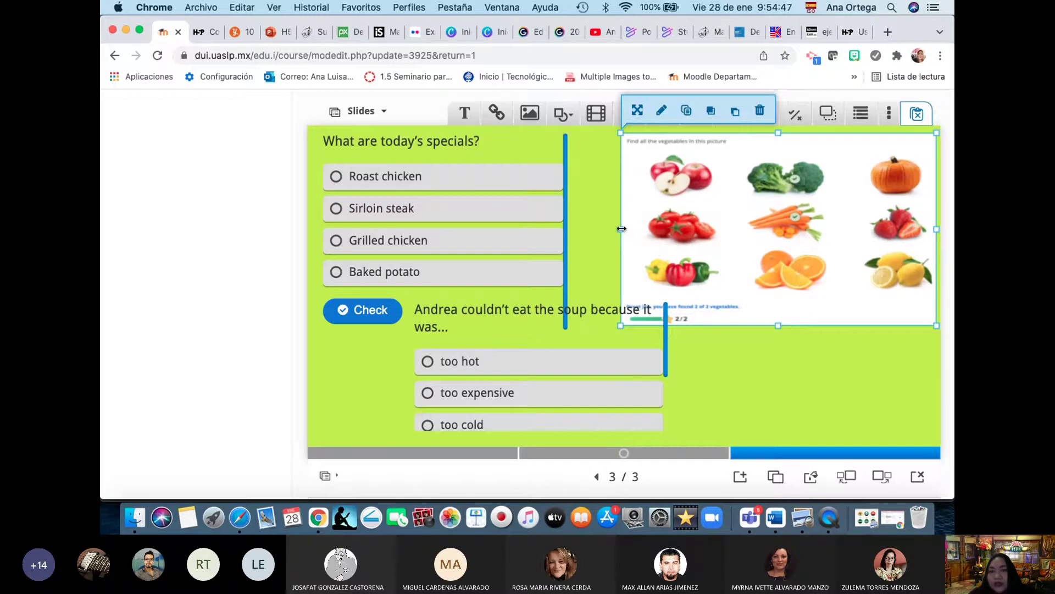
pyautogui.moveTo(620, 229); pyautogui.dragTo(676, 229)
pyautogui.moveTo(606, 327); pyautogui.dragTo(607, 323)
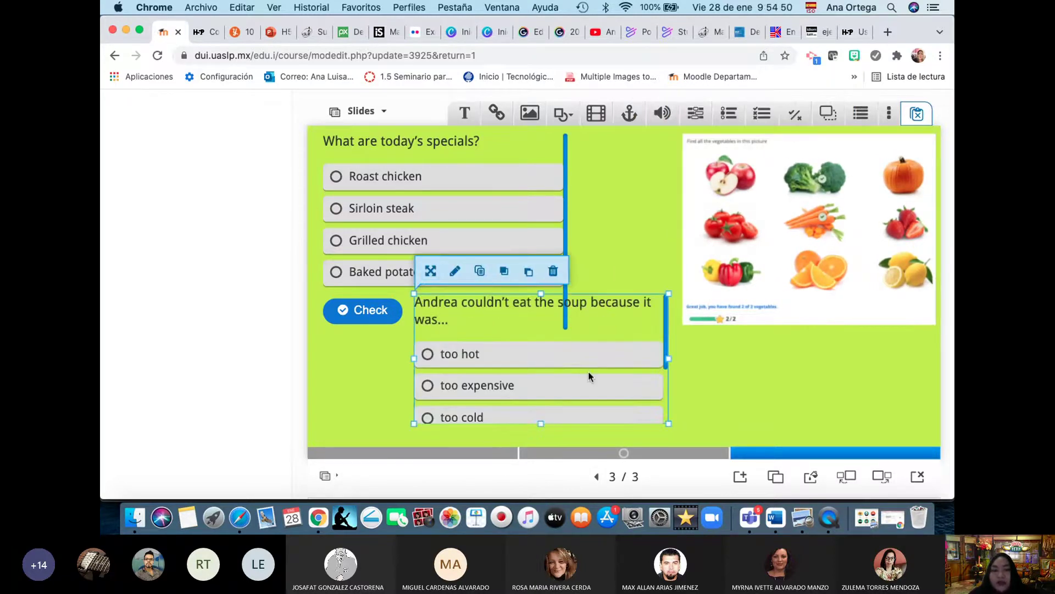
# Step: Enlarge the soup question in width and height to fit all four answer options and its Check button
pyautogui.moveTo(545, 425); pyautogui.dragTo(542, 446)
pyautogui.moveTo(605, 330); pyautogui.dragTo(606, 284)
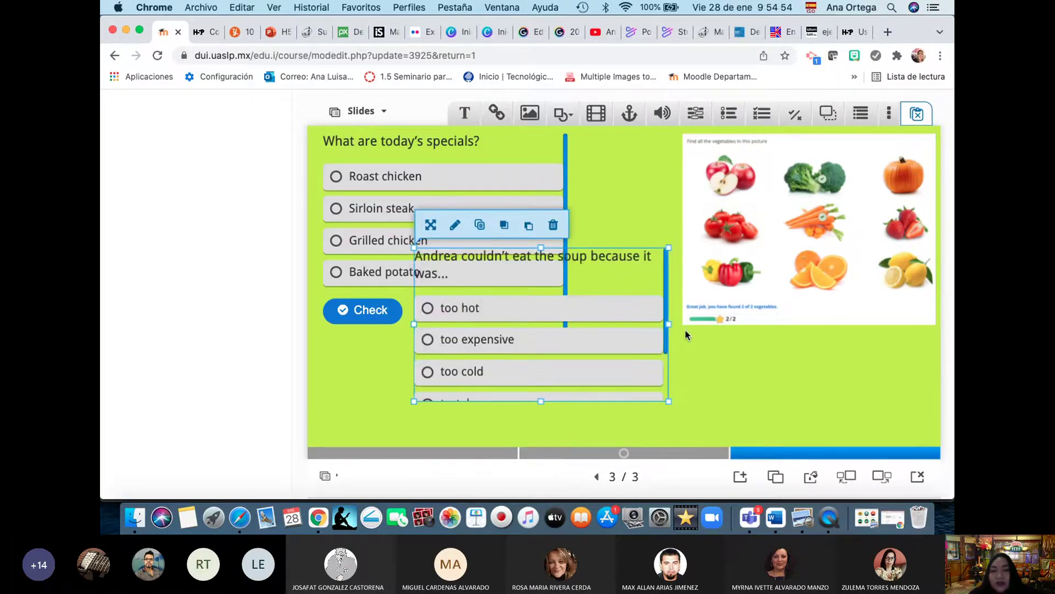
pyautogui.moveTo(670, 323); pyautogui.dragTo(721, 323)
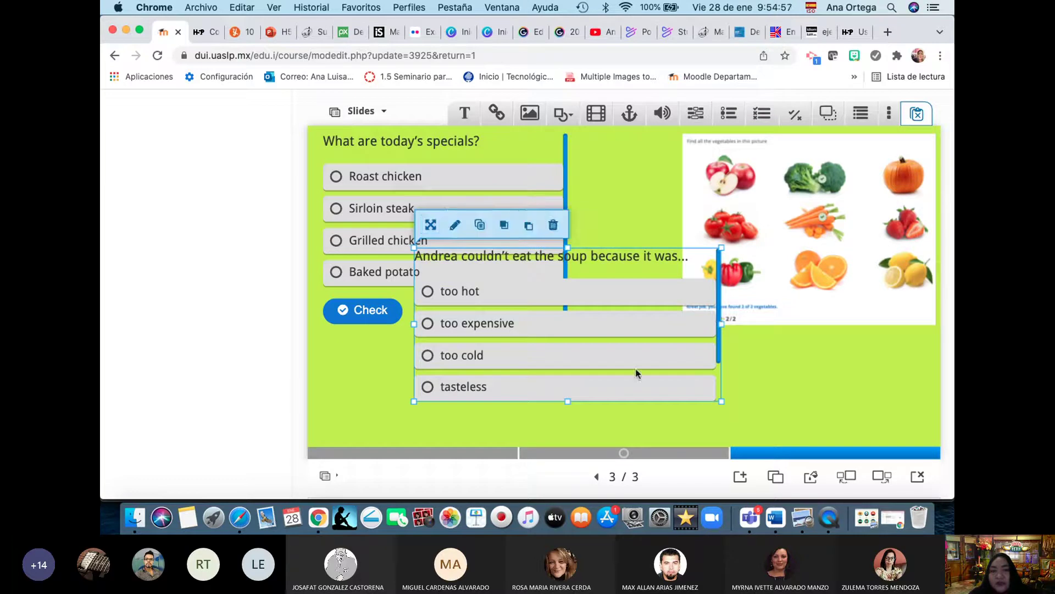
pyautogui.moveTo(570, 403); pyautogui.dragTo(621, 451)
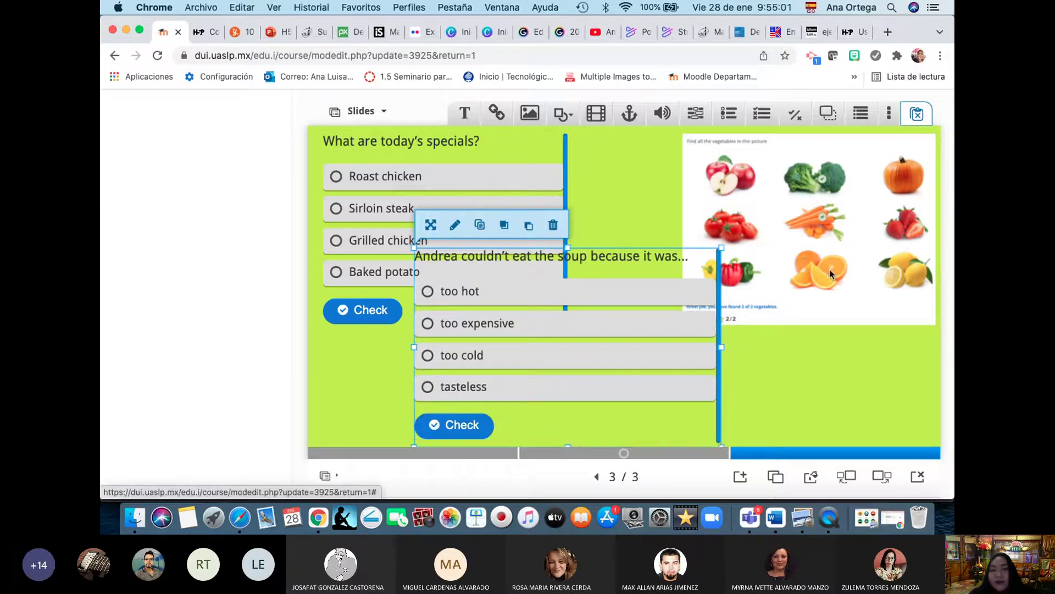
# Step: Move the vegetables image to the slide's lower left and the soup question to its upper right, beside the specials question
pyautogui.moveTo(848, 266); pyautogui.dragTo(478, 385)
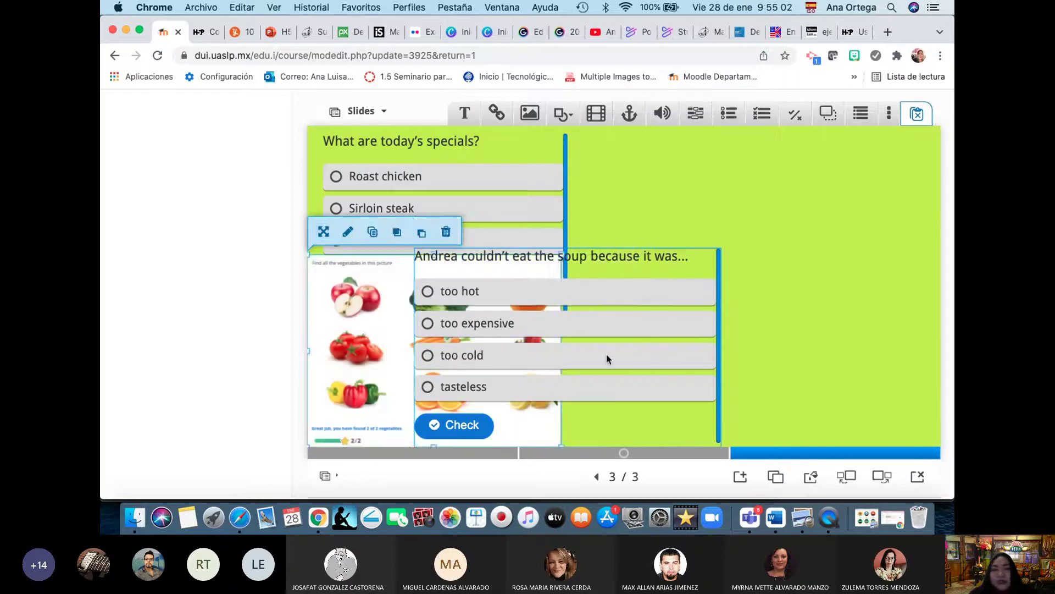
pyautogui.moveTo(637, 361); pyautogui.dragTo(850, 239)
pyautogui.click(315, 267)
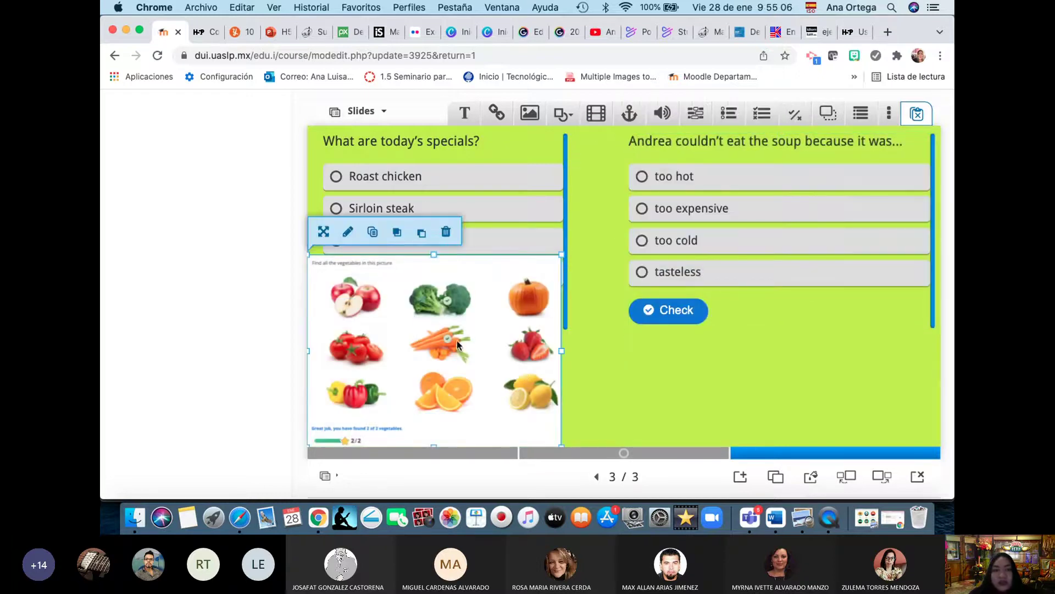
# Step: Resize the vegetables image to a small picture and place it in the lower-right corner, beside the soup question's Check button
pyautogui.moveTo(465, 296); pyautogui.dragTo(513, 297)
pyautogui.moveTo(361, 255); pyautogui.dragTo(480, 331)
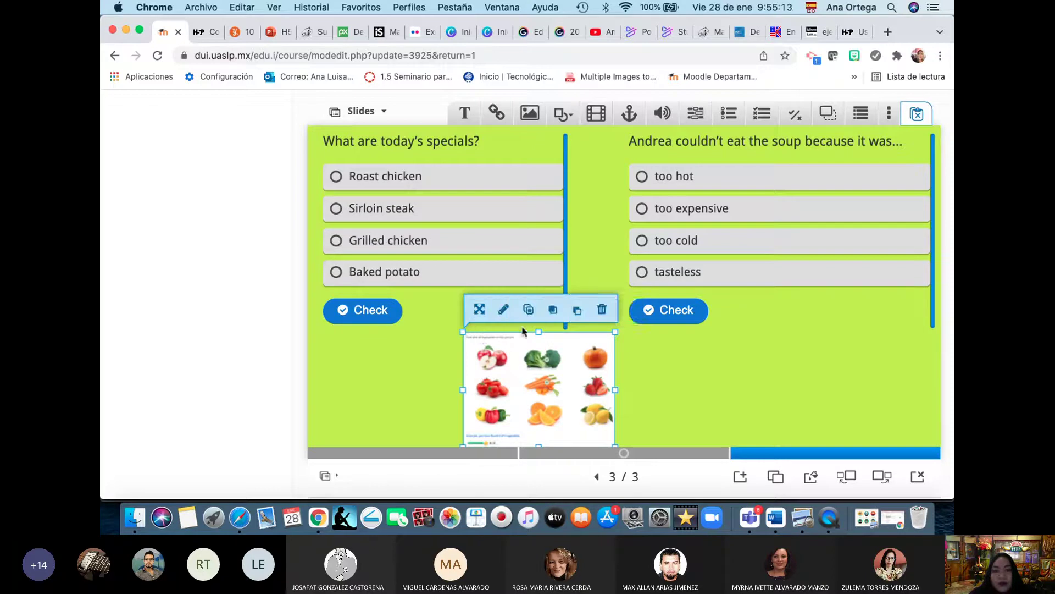
pyautogui.moveTo(577, 392); pyautogui.dragTo(846, 356)
pyautogui.moveTo(880, 409); pyautogui.dragTo(917, 428)
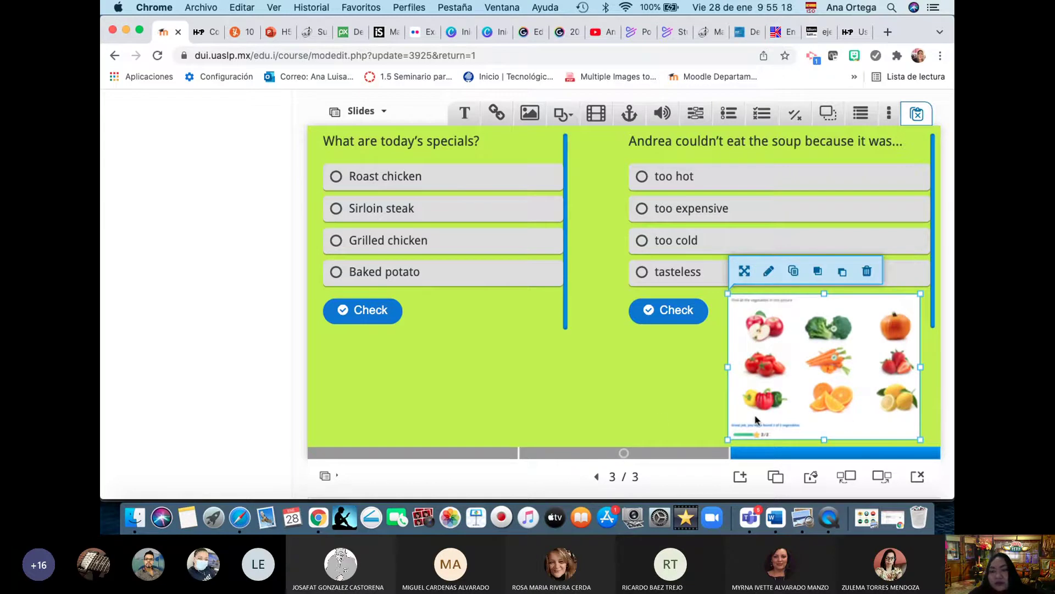
pyautogui.click(648, 408)
# Step: Save the edited Course Presentation activity and display it
pyautogui.scroll(3, 648, 408)
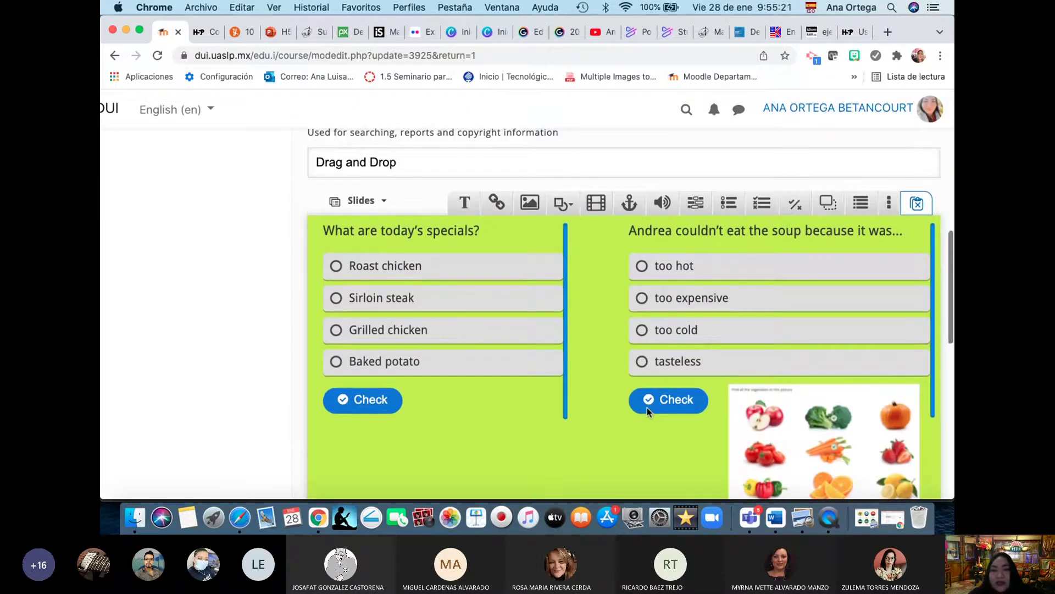
pyautogui.scroll(-10, 647, 407)
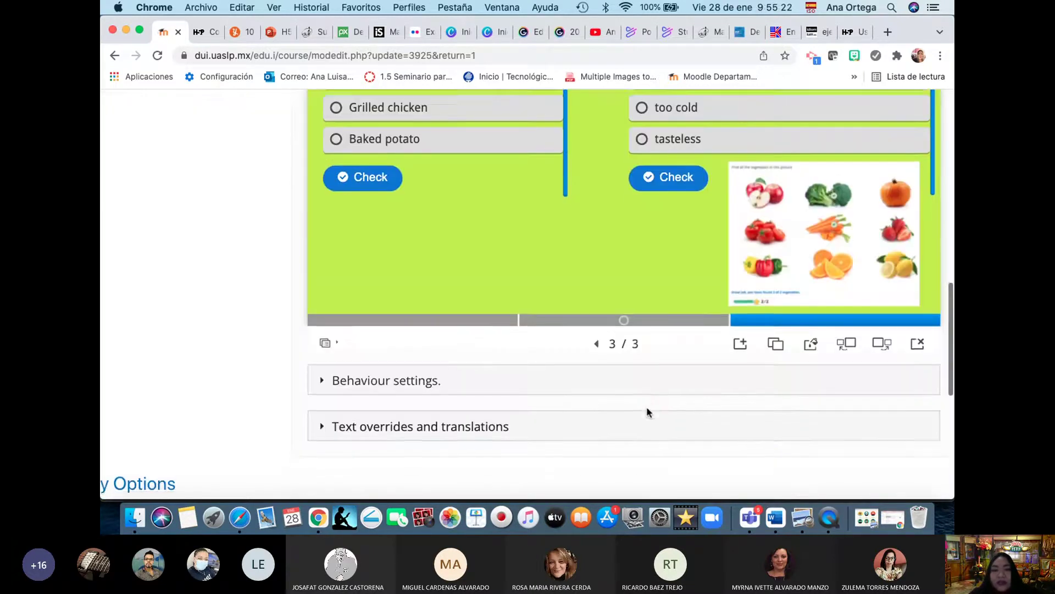
pyautogui.scroll(-5, 647, 413)
pyautogui.click(526, 373)
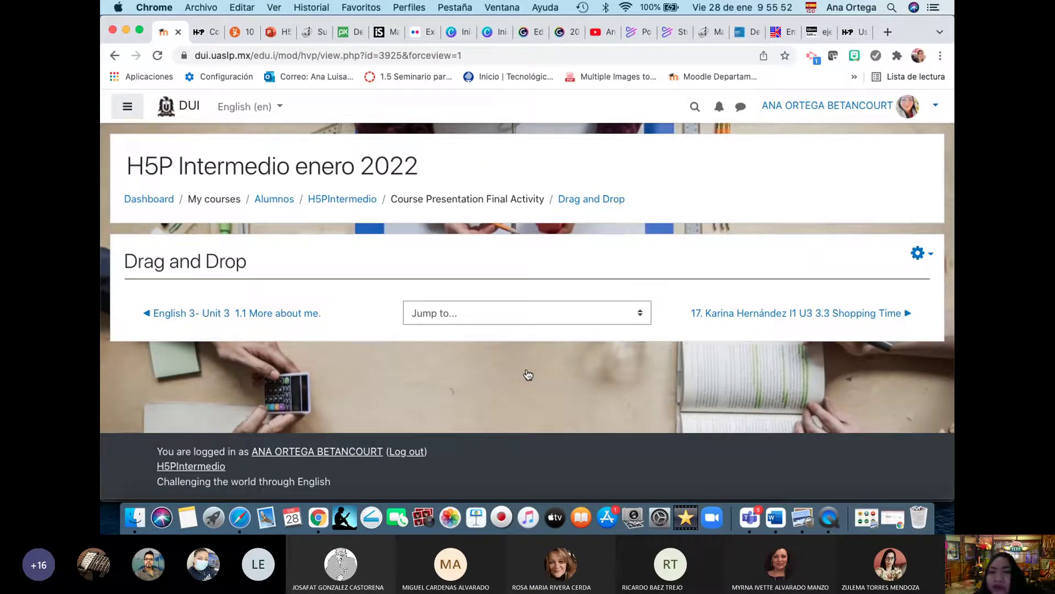
# Step: View the saved presentation in full screen and advance through the drag-and-drop slide to slide 3
pyautogui.scroll(-3, 603, 405)
pyautogui.scroll(2, 607, 408)
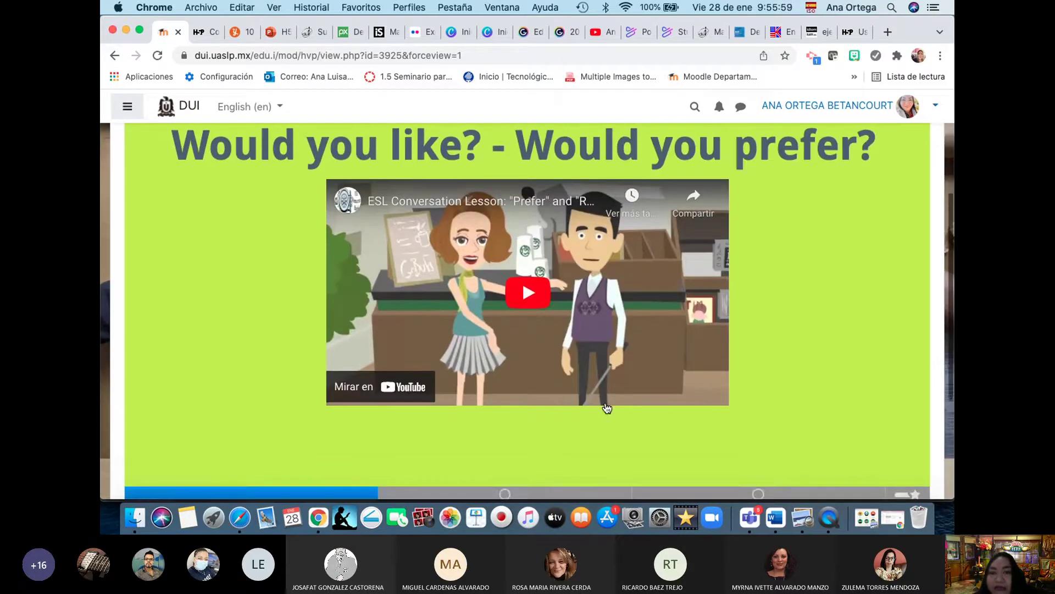
pyautogui.scroll(-2, 607, 408)
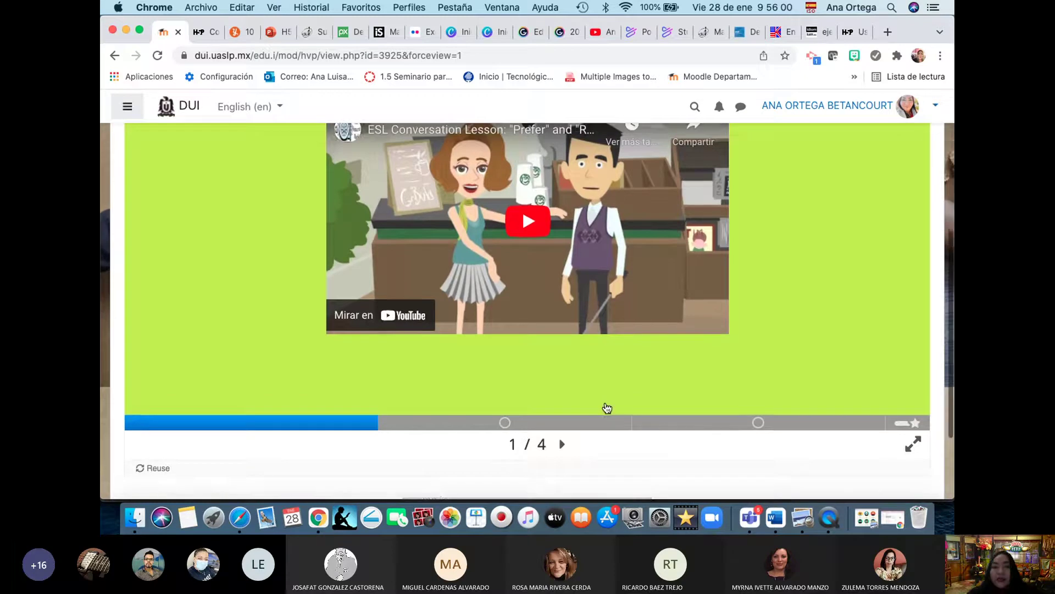
pyautogui.scroll(3, 607, 408)
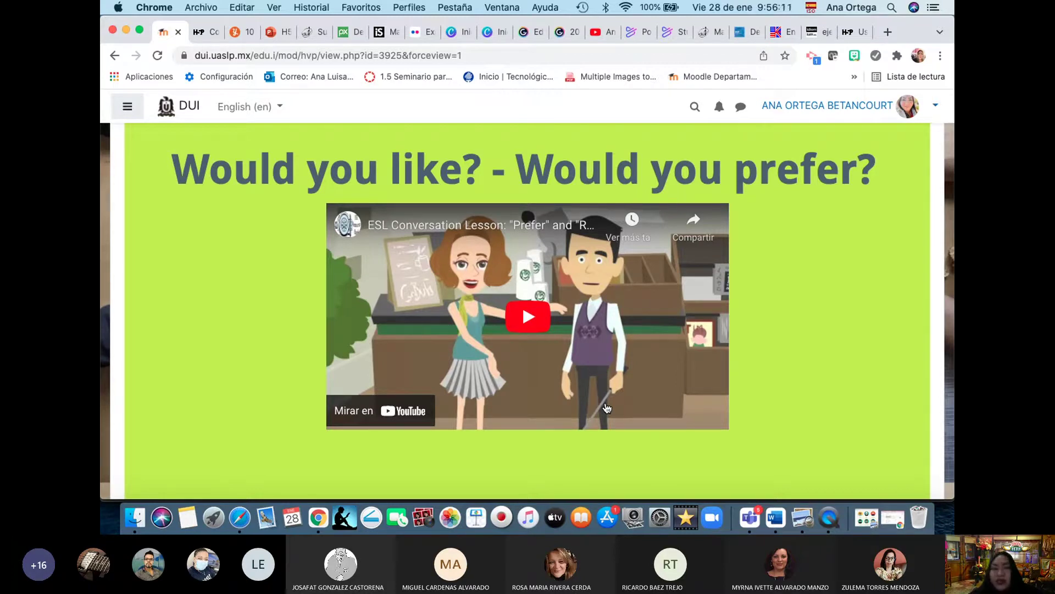
pyautogui.scroll(-3, 607, 407)
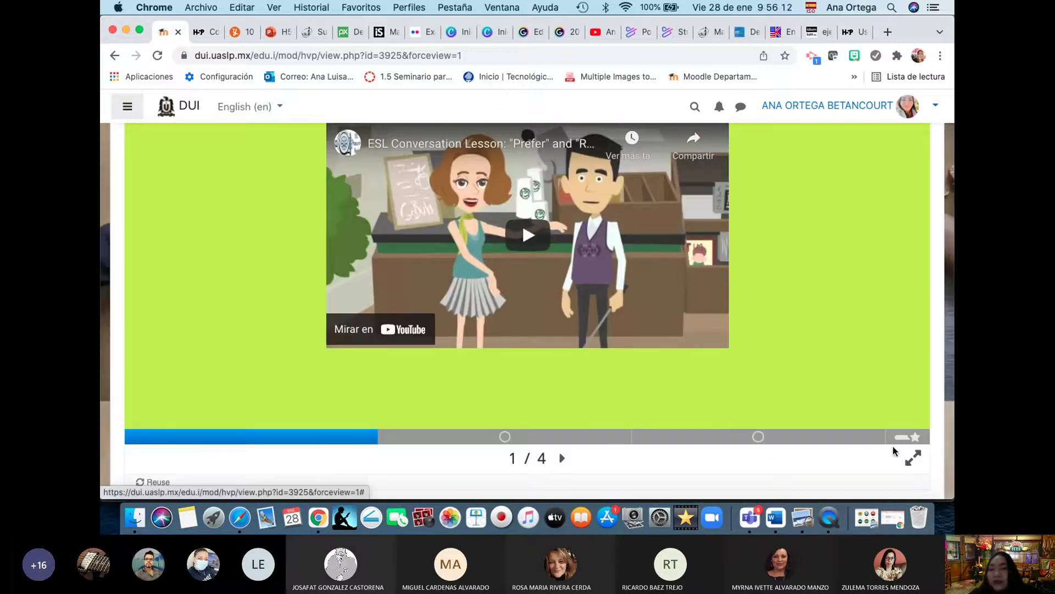
pyautogui.click(913, 457)
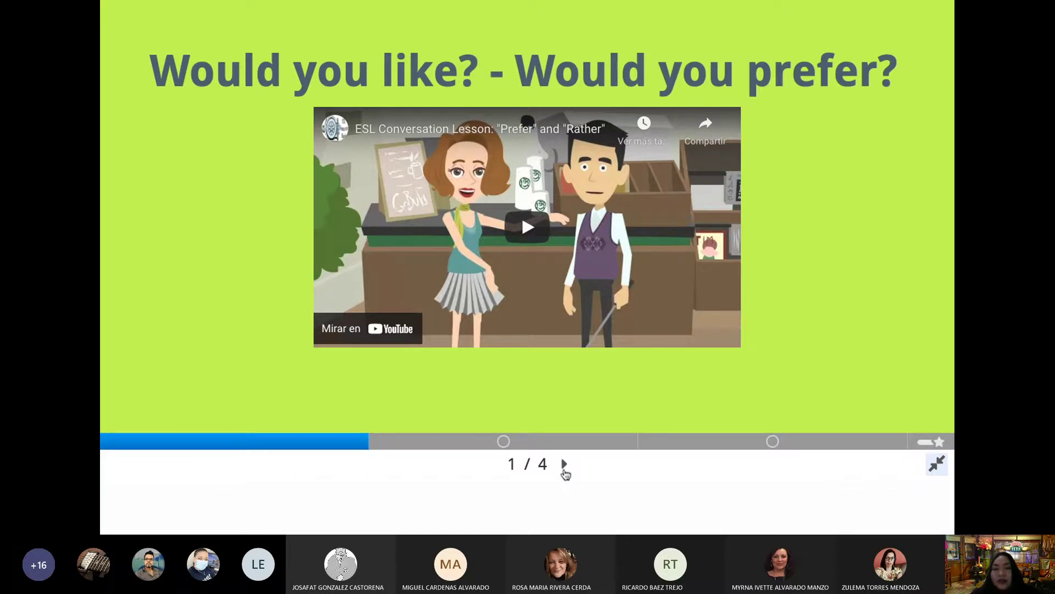
pyautogui.click(564, 465)
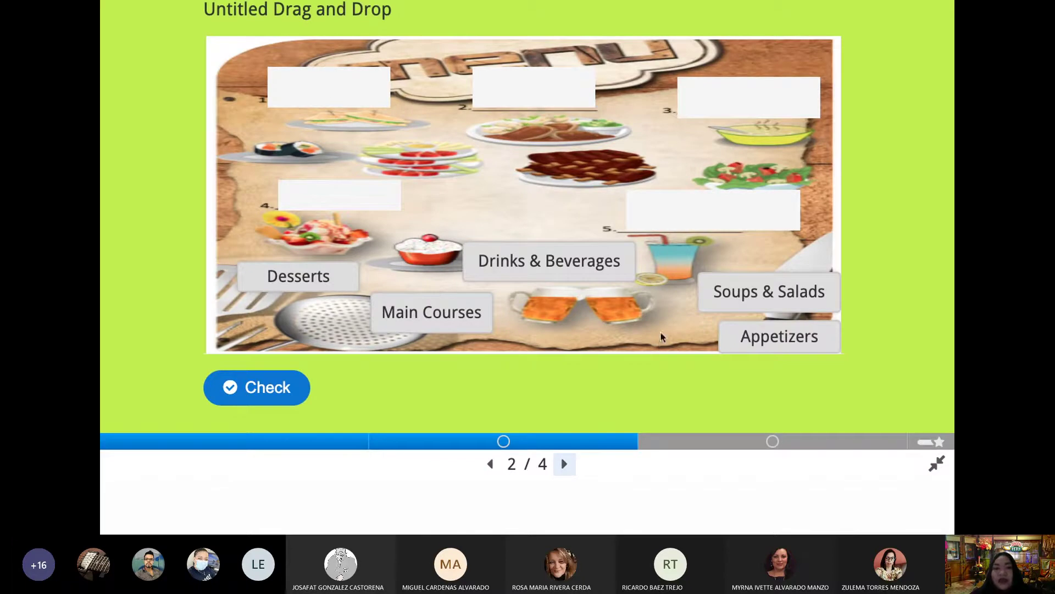
pyautogui.click(564, 465)
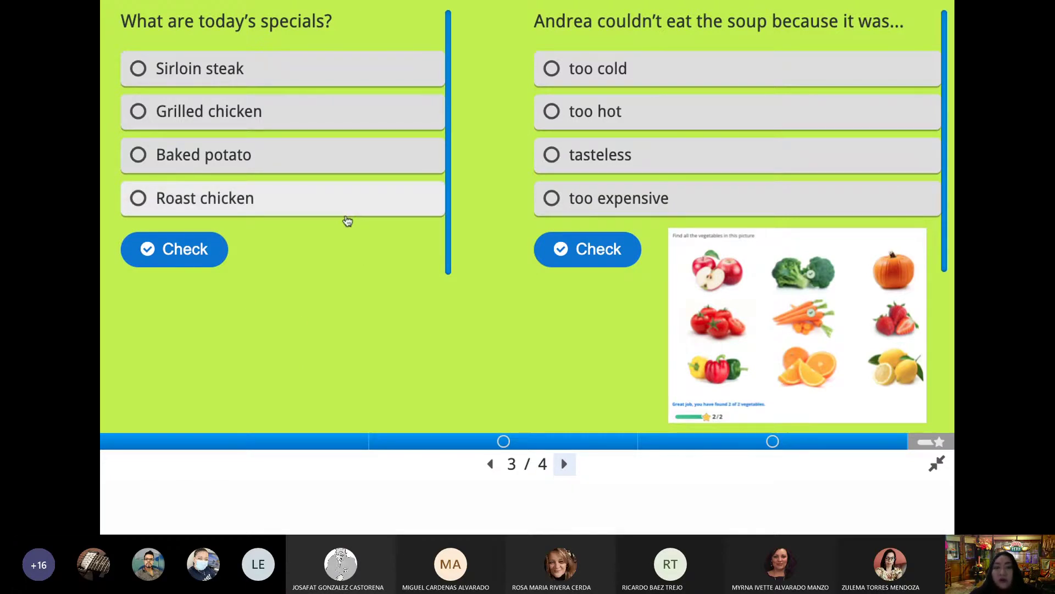
# Step: Consult the workbook questions, then test slide 3 by checking "Grilled chicken" for the specials and "too cold" for the soup
pyautogui.press('super+Tab')
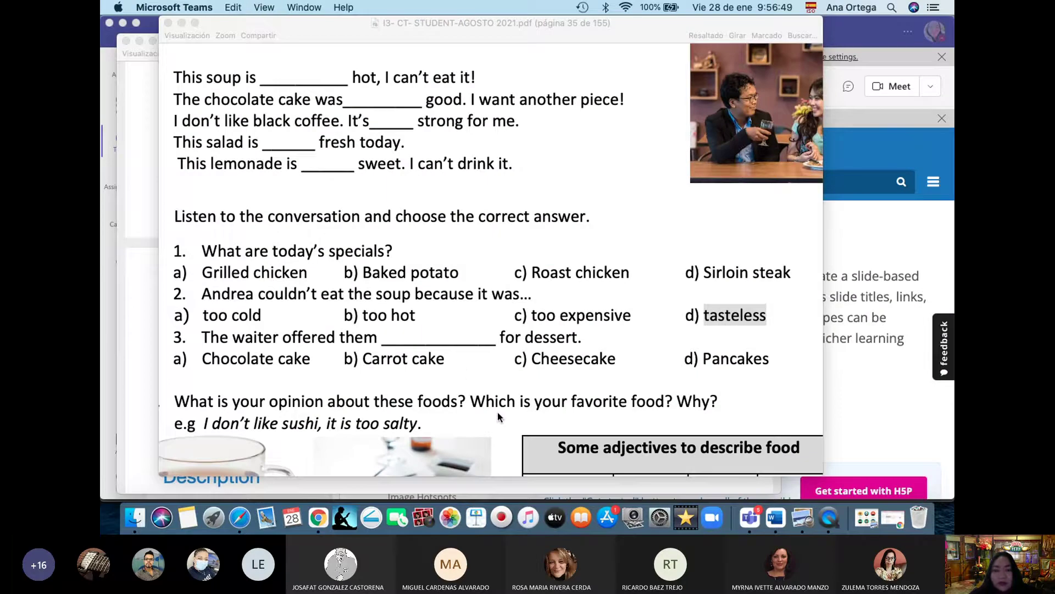
pyautogui.press('super+Tab')
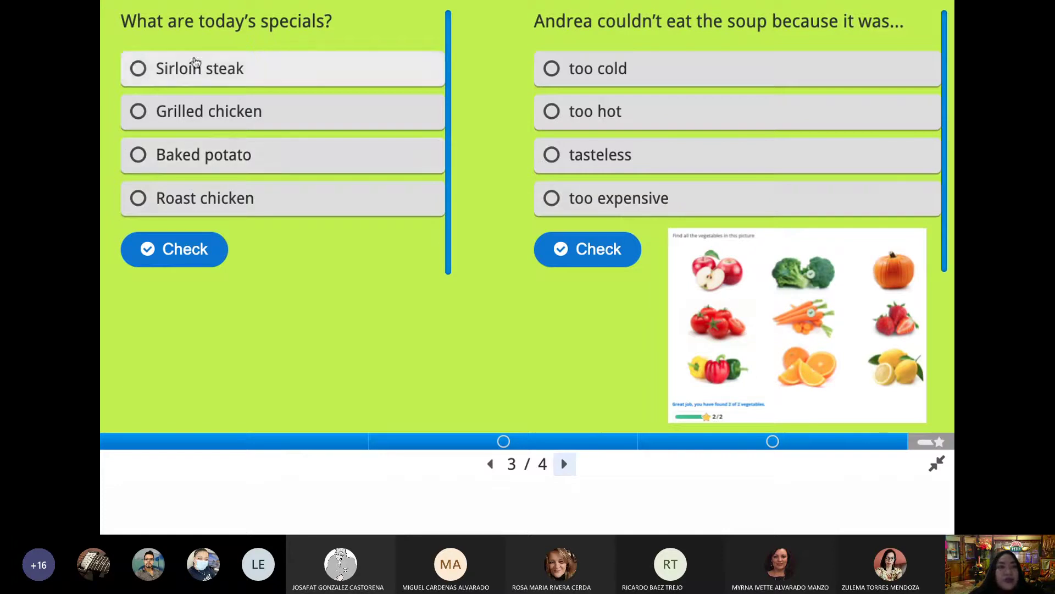
pyautogui.click(201, 125)
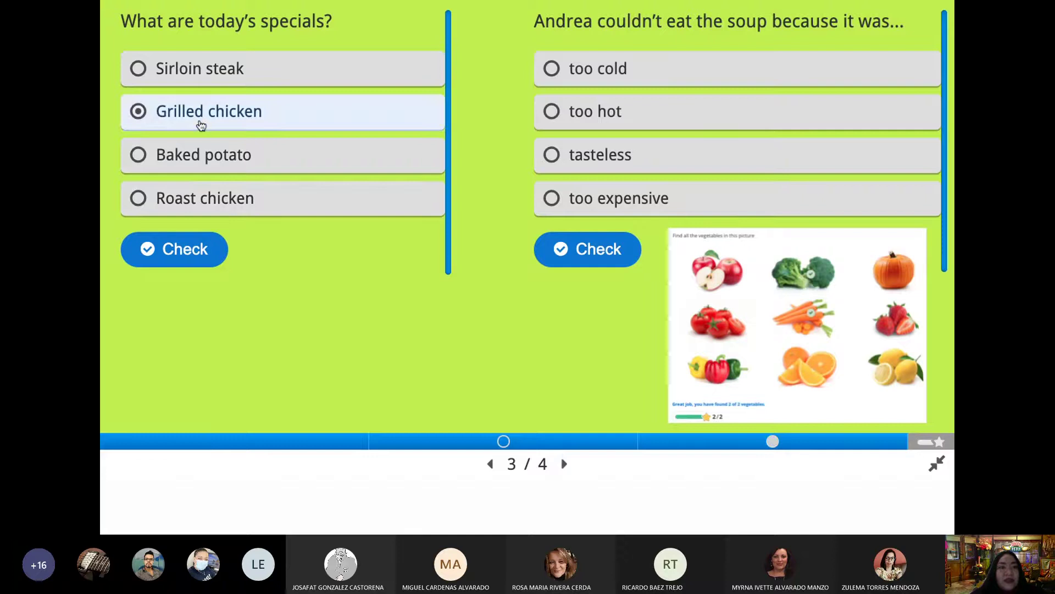
pyautogui.click(188, 248)
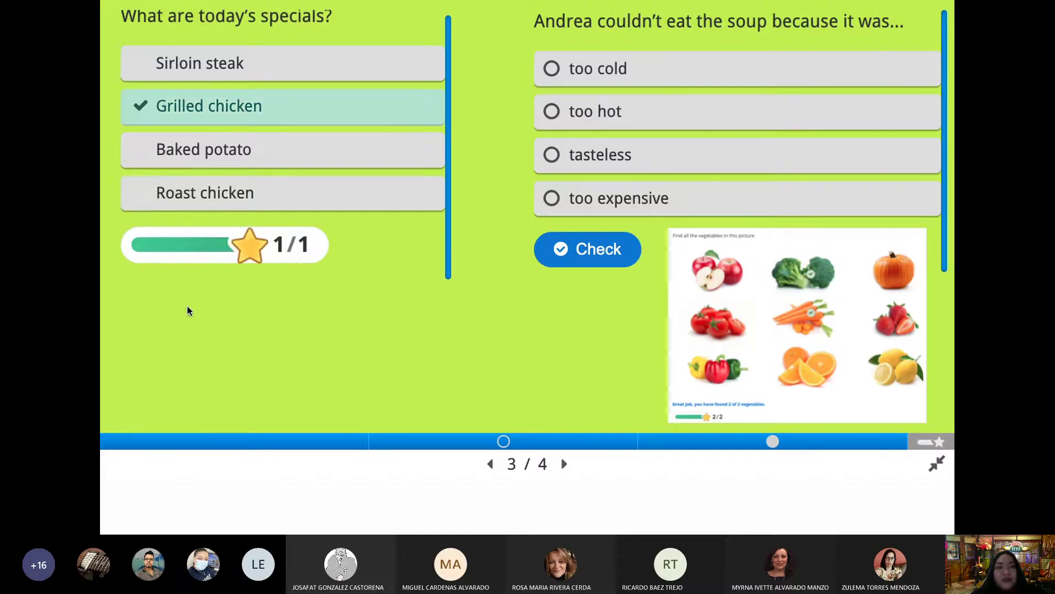
pyautogui.click(613, 74)
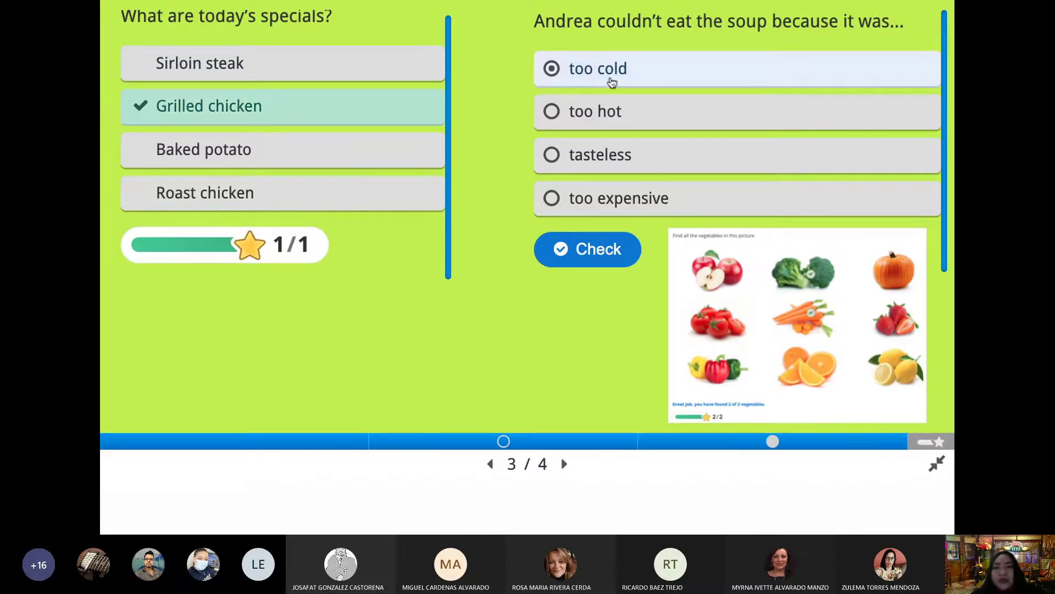
pyautogui.click(601, 259)
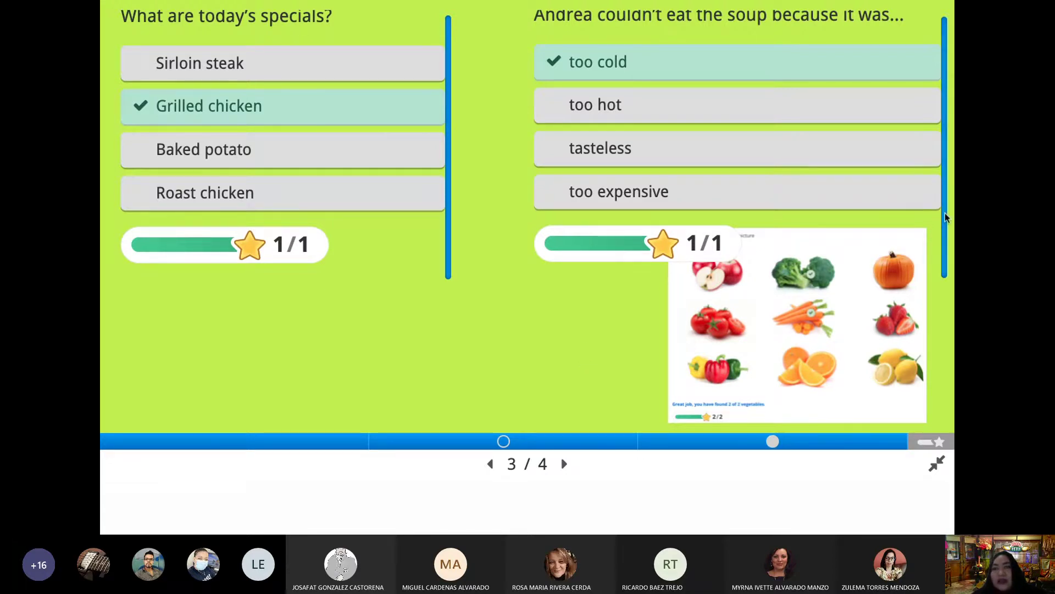
pyautogui.scroll(1, 945, 217)
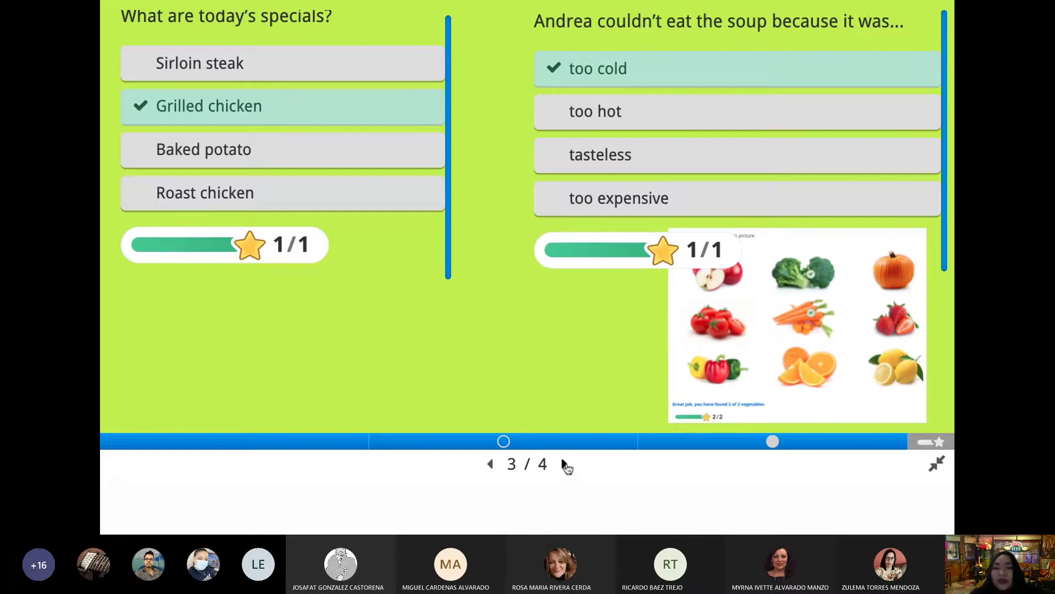
# Step: Show the score summary slide, restart the presentation with Retry and leave full screen
pyautogui.click(565, 464)
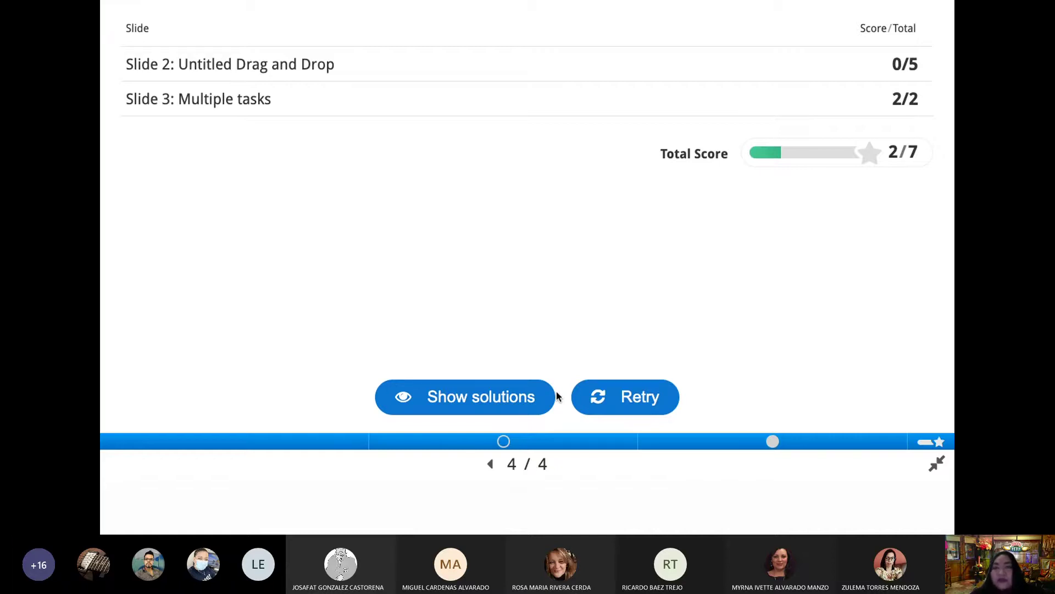
pyautogui.click(616, 402)
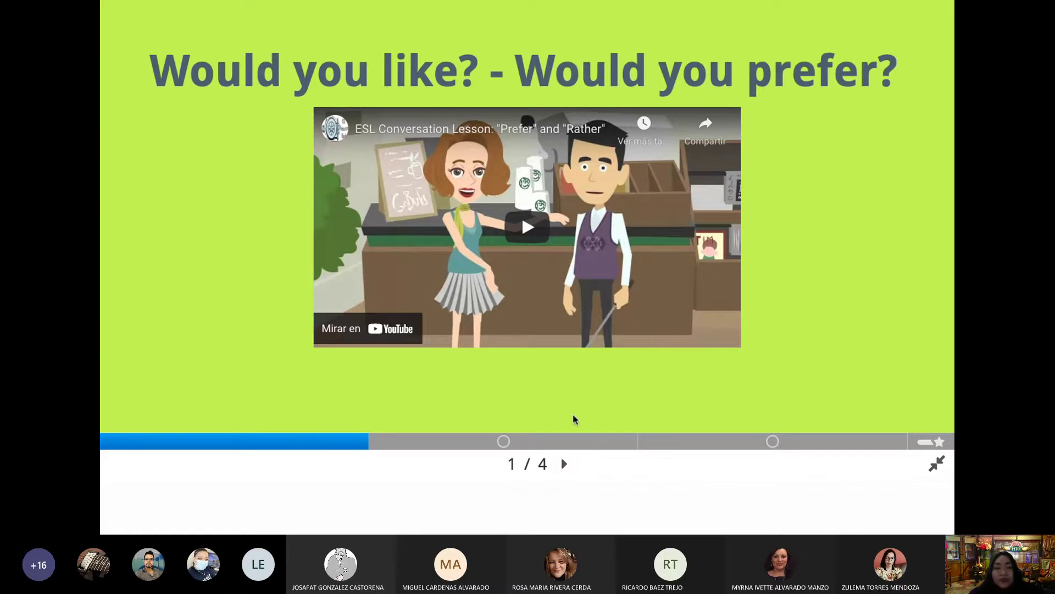
pyautogui.press('Escape')
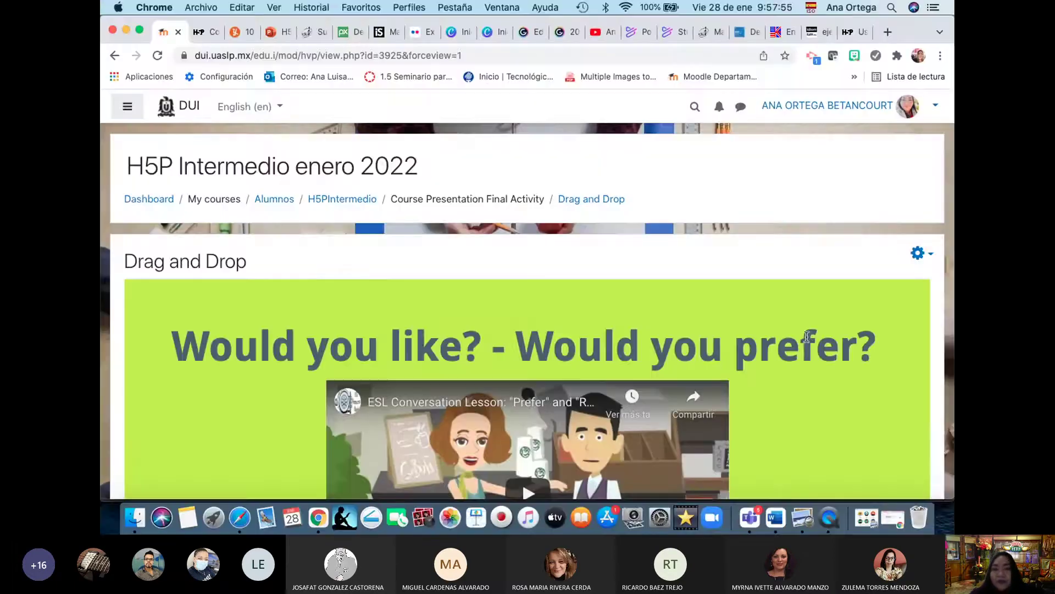
# Step: Reopen the Drag and Drop activity's edit settings
pyautogui.scroll(5, 806, 336)
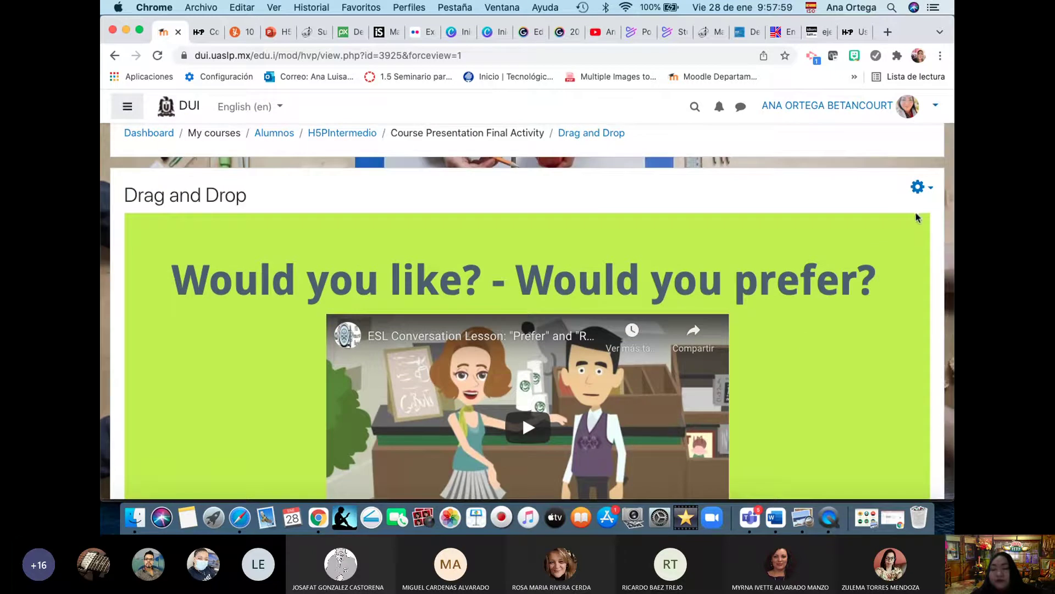
pyautogui.click(931, 192)
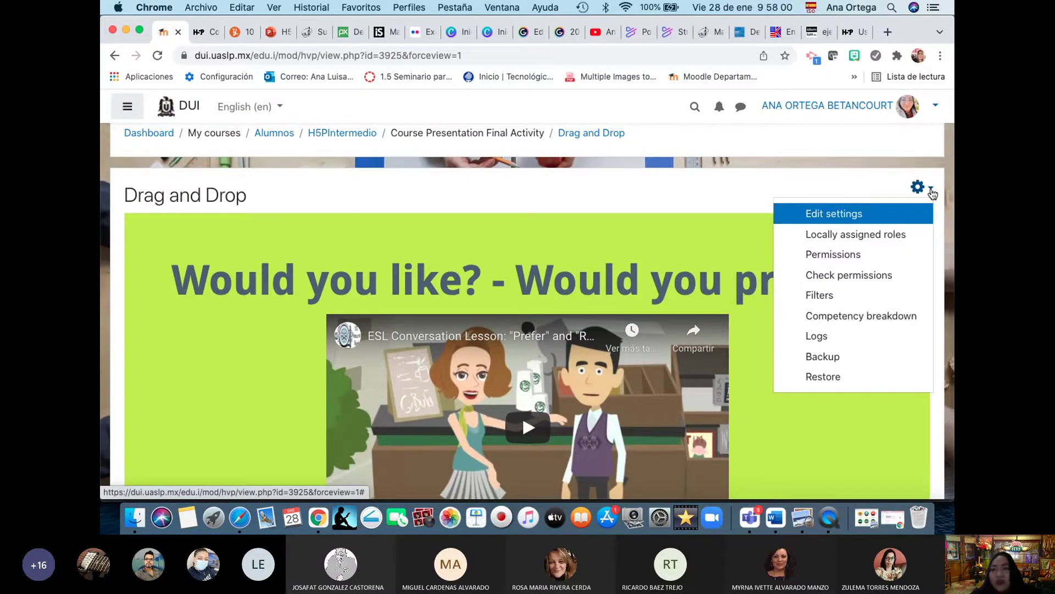
pyautogui.click(848, 216)
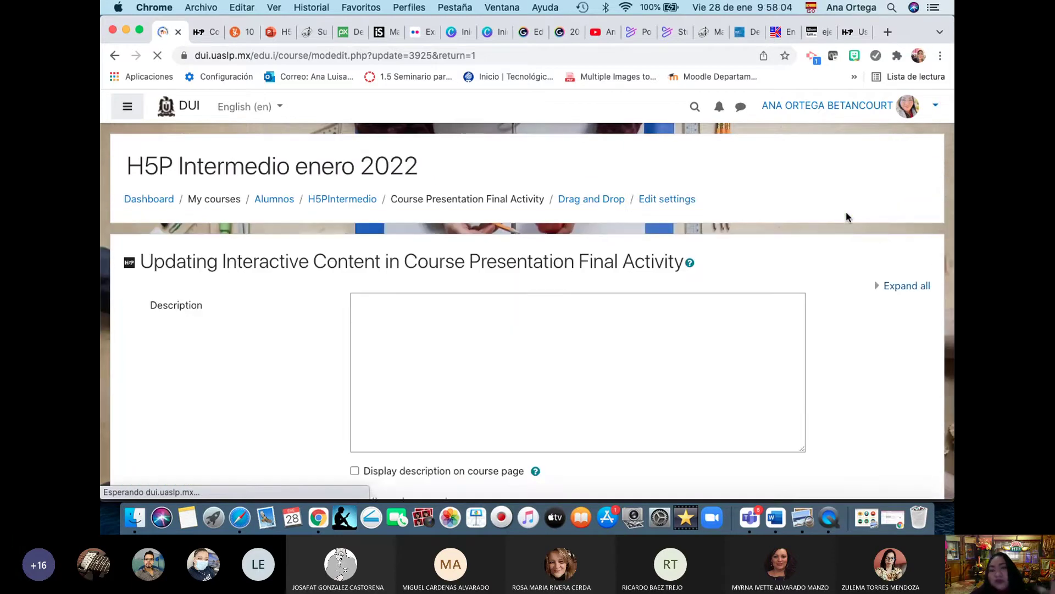
pyautogui.scroll(-2, 831, 291)
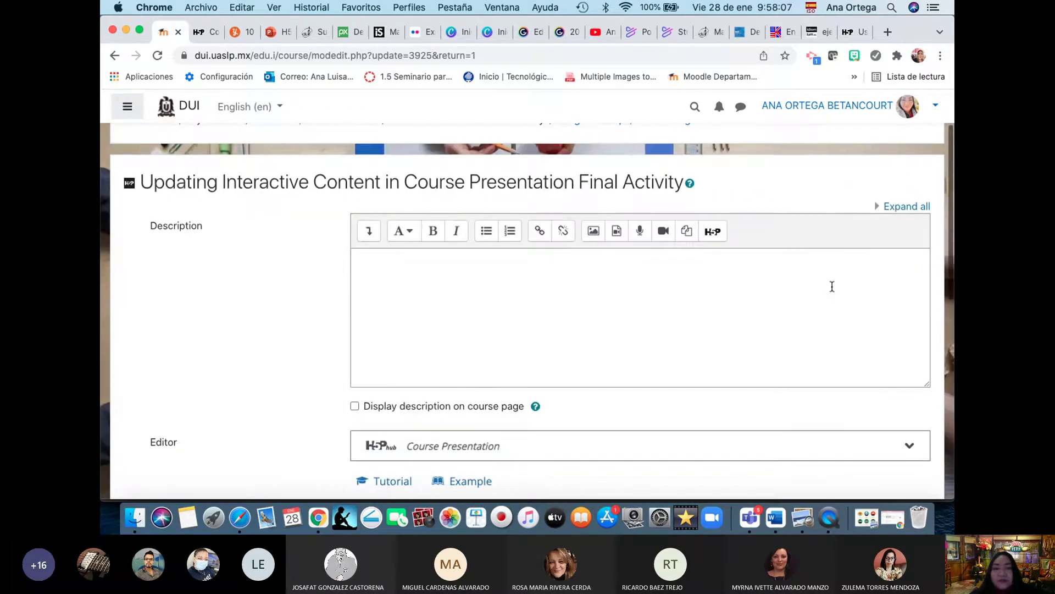
# Step: Open slide 3 in the presentation editor and move the "What are today's specials?" question lower to free space above it
pyautogui.scroll(-1, 832, 286)
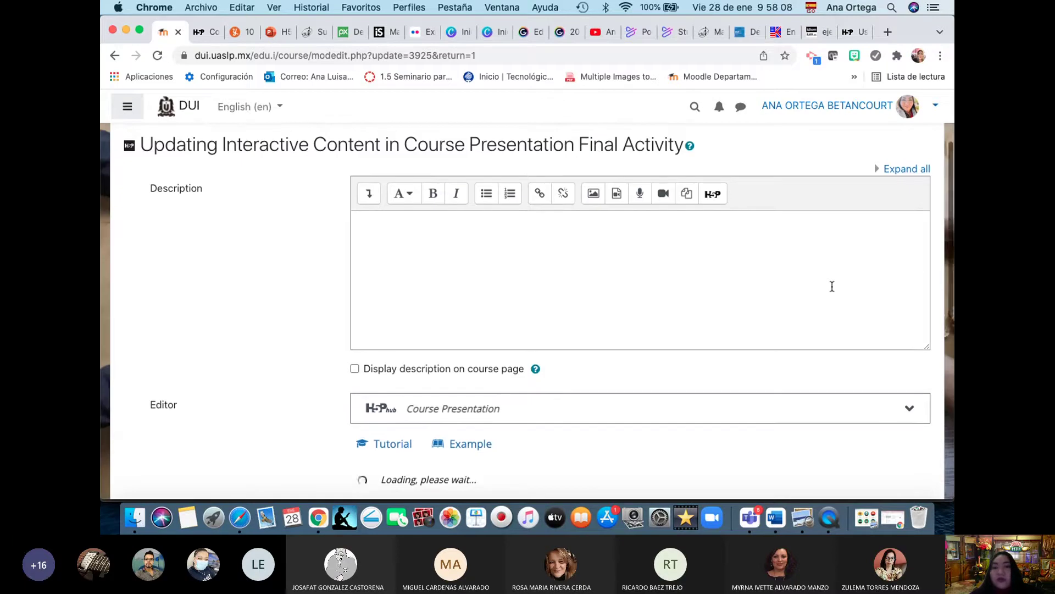
pyautogui.scroll(-6, 833, 287)
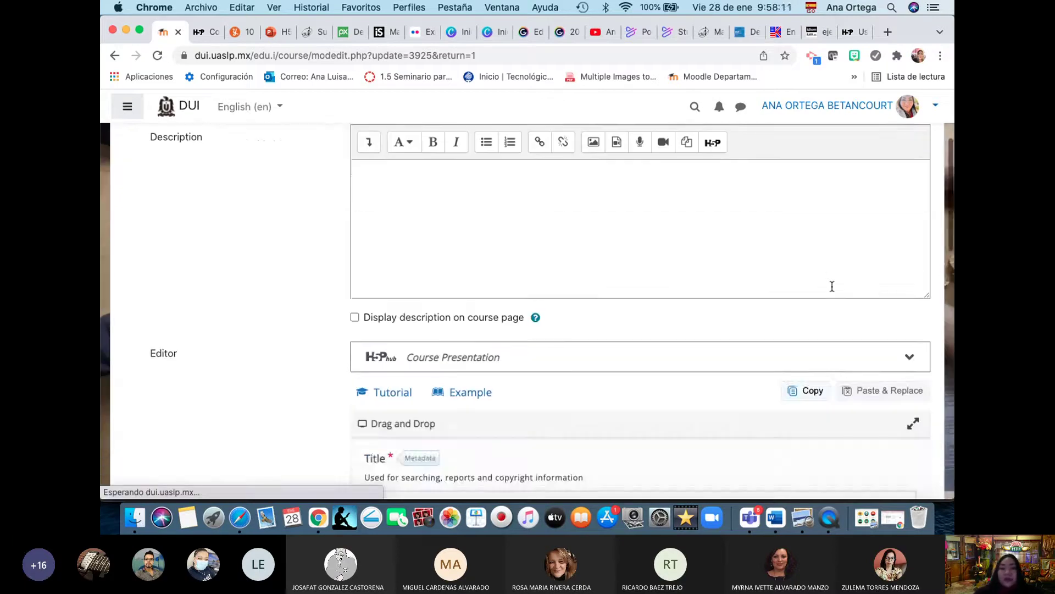
pyautogui.scroll(-7, 832, 287)
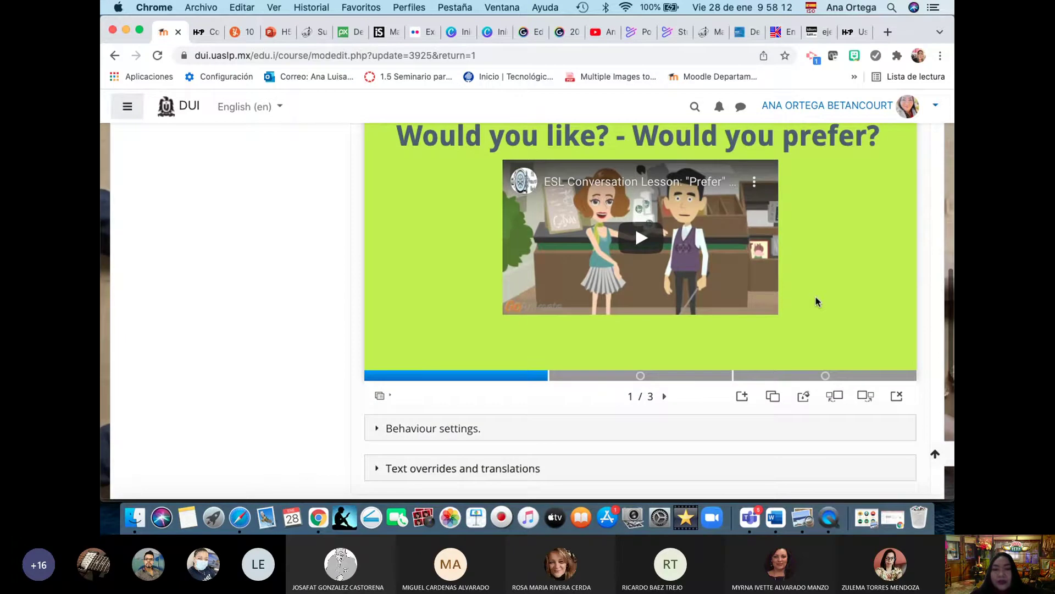
pyautogui.click(825, 375)
pyautogui.scroll(2, 562, 301)
pyautogui.moveTo(556, 293); pyautogui.dragTo(565, 372)
pyautogui.click(591, 228)
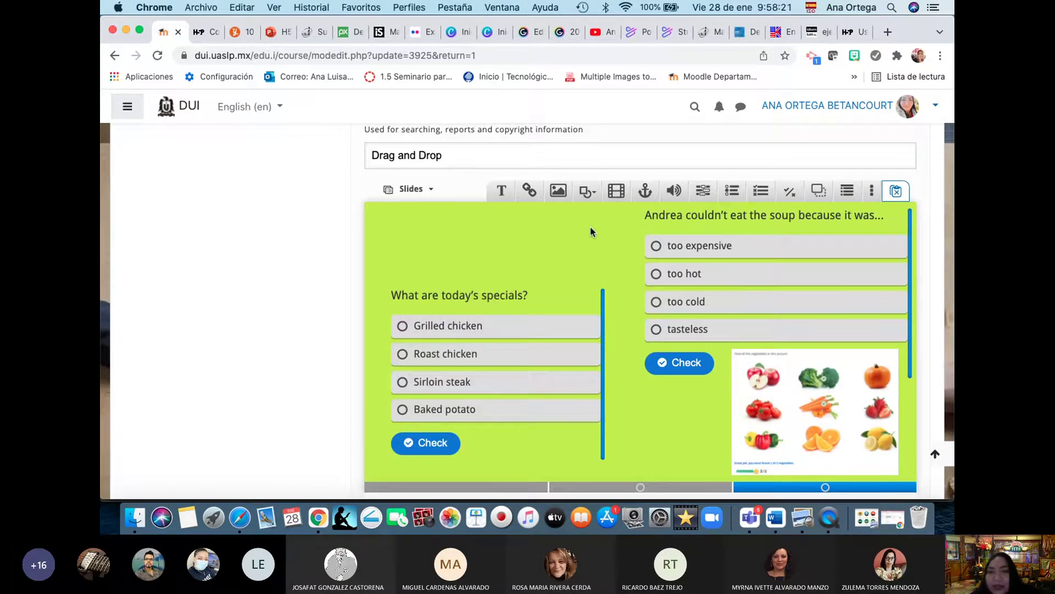
# Step: Add an audio element to slide 3 and start choosing an audio file to upload as its source
pyautogui.scroll(3, 678, 200)
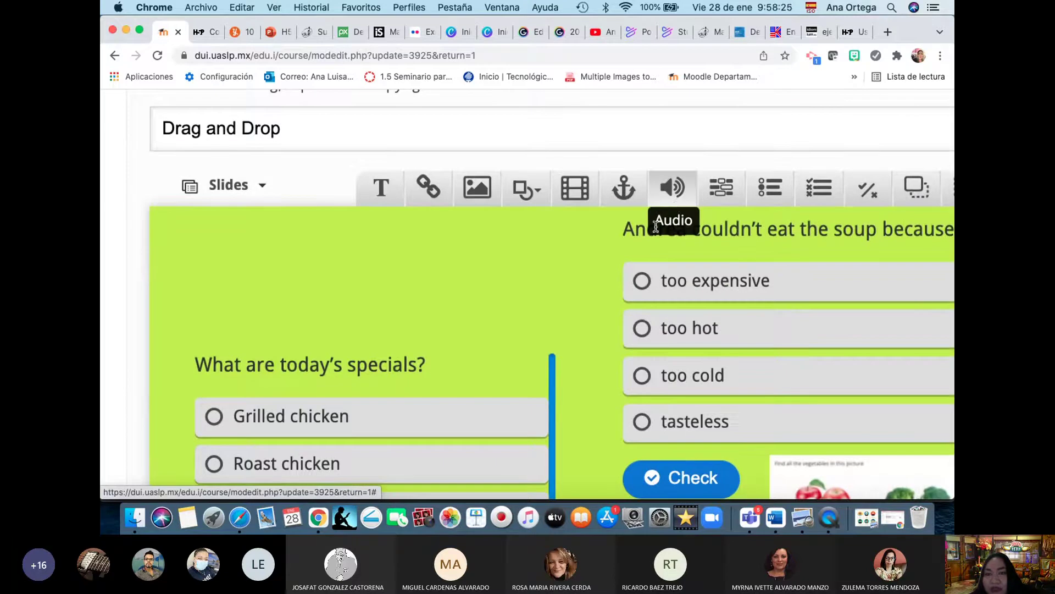
pyautogui.click(678, 200)
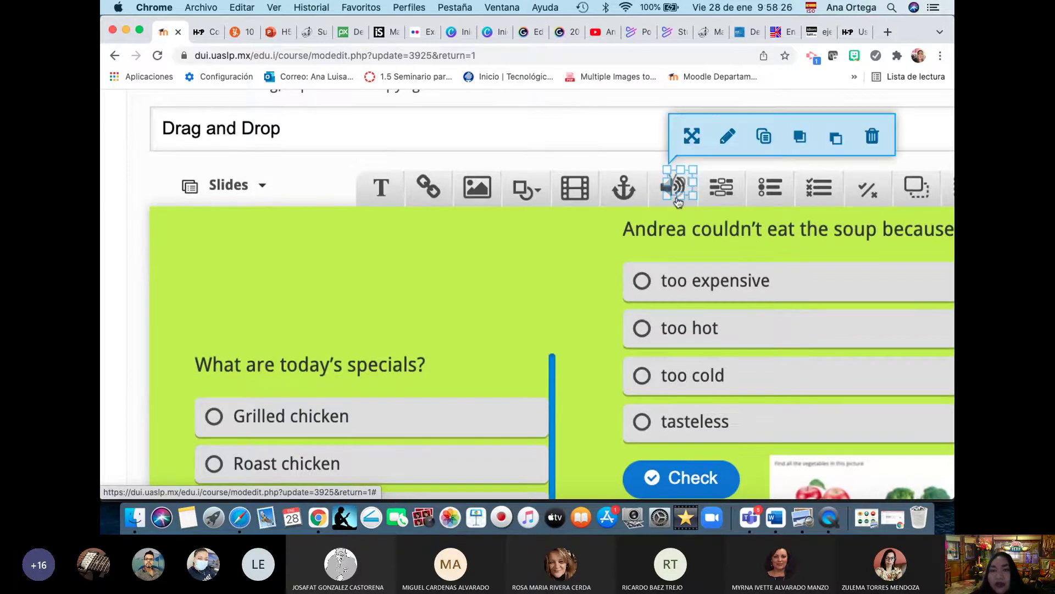
pyautogui.scroll(-3, 678, 200)
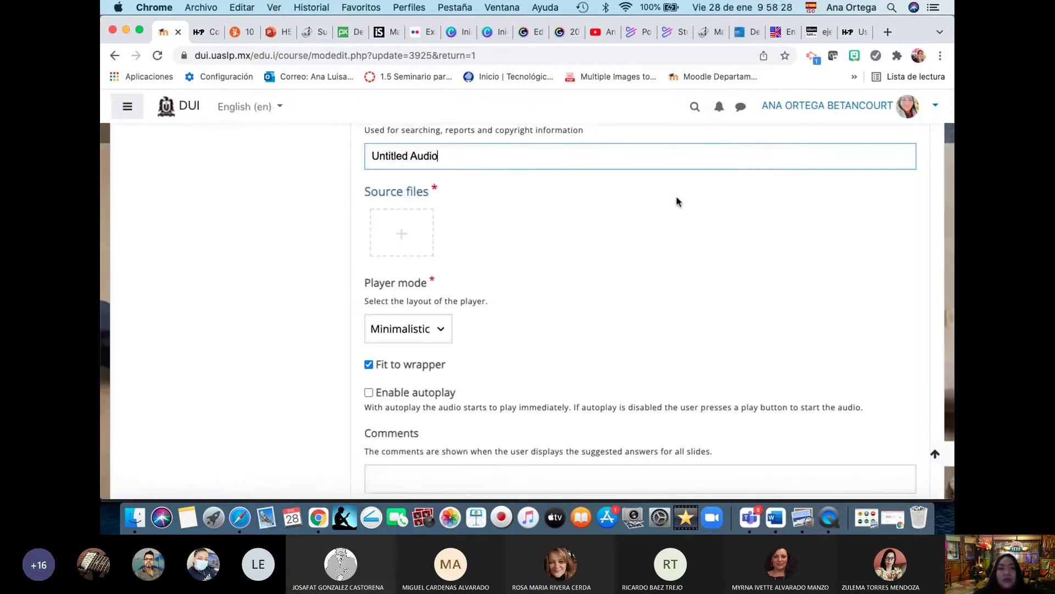
pyautogui.click(410, 243)
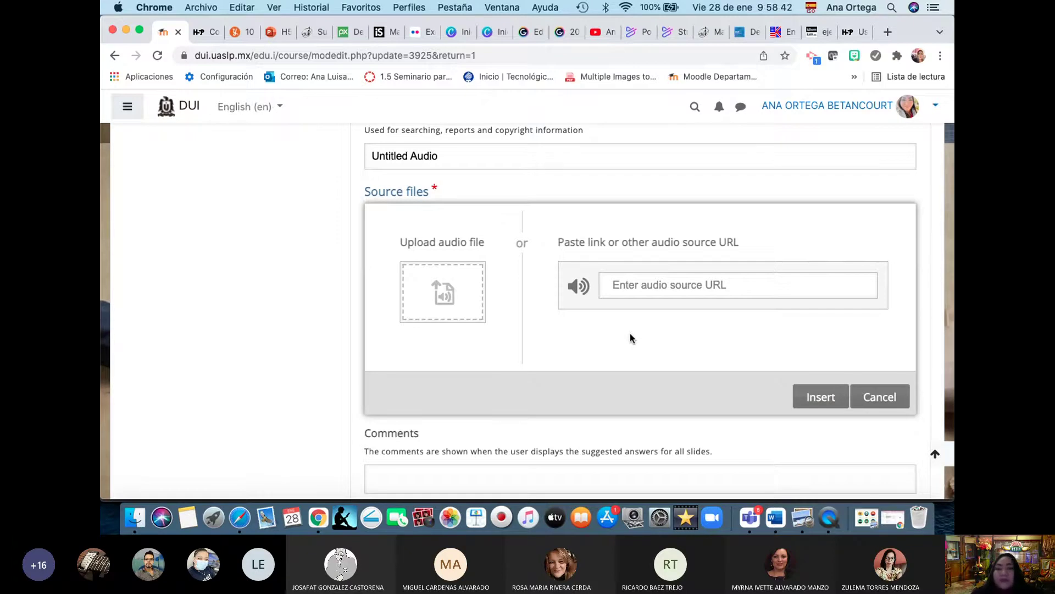
pyautogui.click(451, 294)
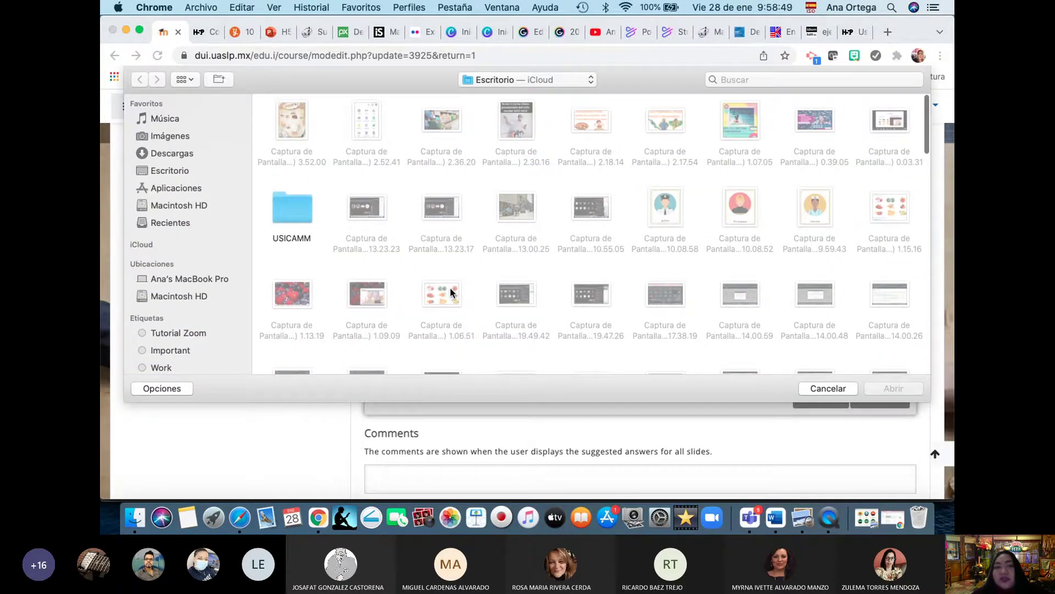
# Step: Search the desktop files for "E5" and upload "E5-Track4- At the Movies.mp3" as the audio source
pyautogui.click(700, 94)
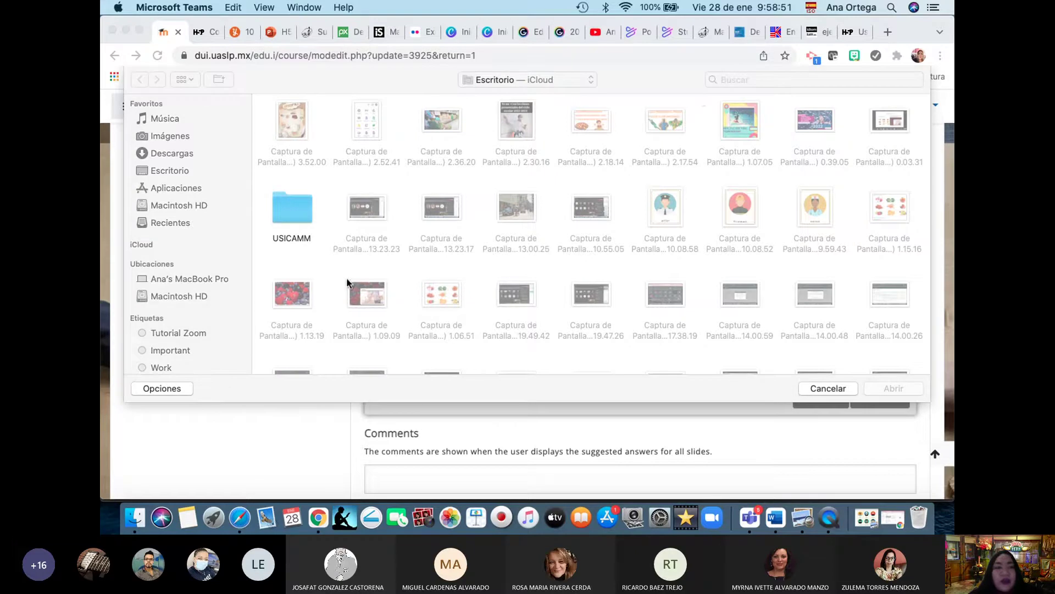
pyautogui.click(771, 81)
pyautogui.write('E5')
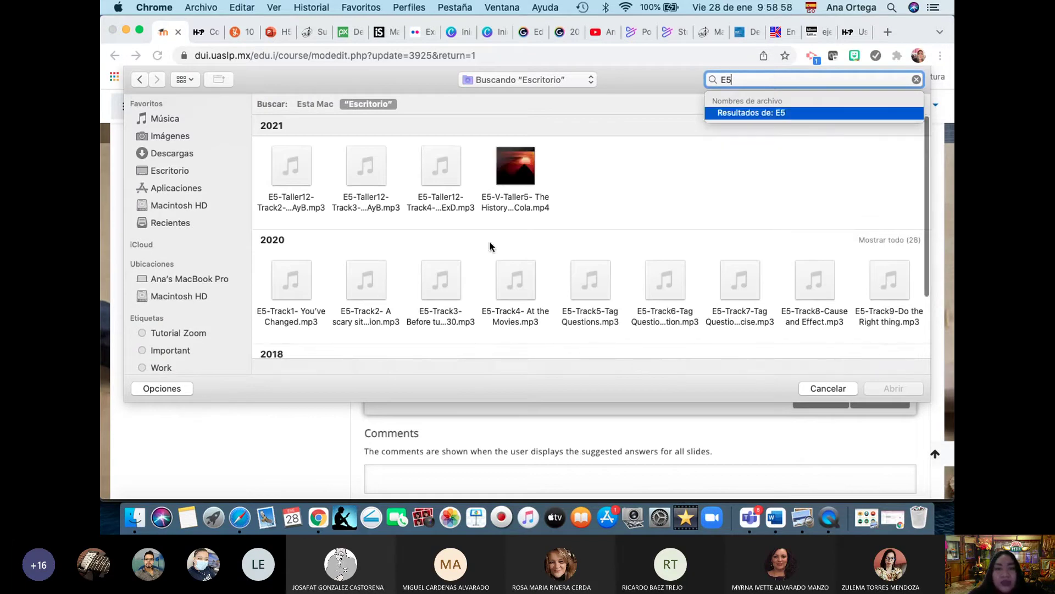
pyautogui.scroll(-4, 489, 241)
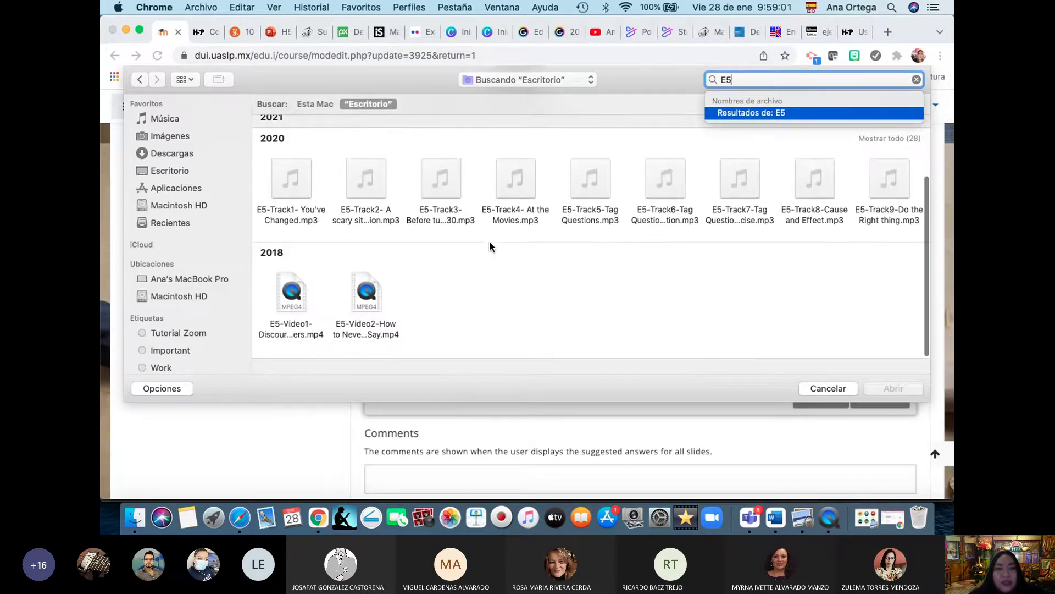
pyautogui.click(520, 188)
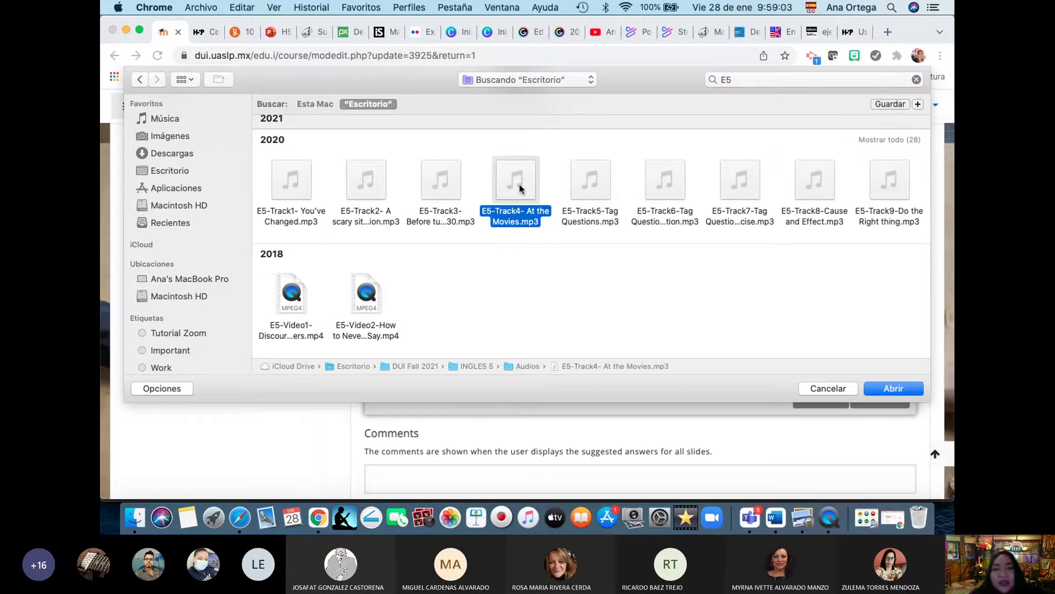
pyautogui.click(899, 389)
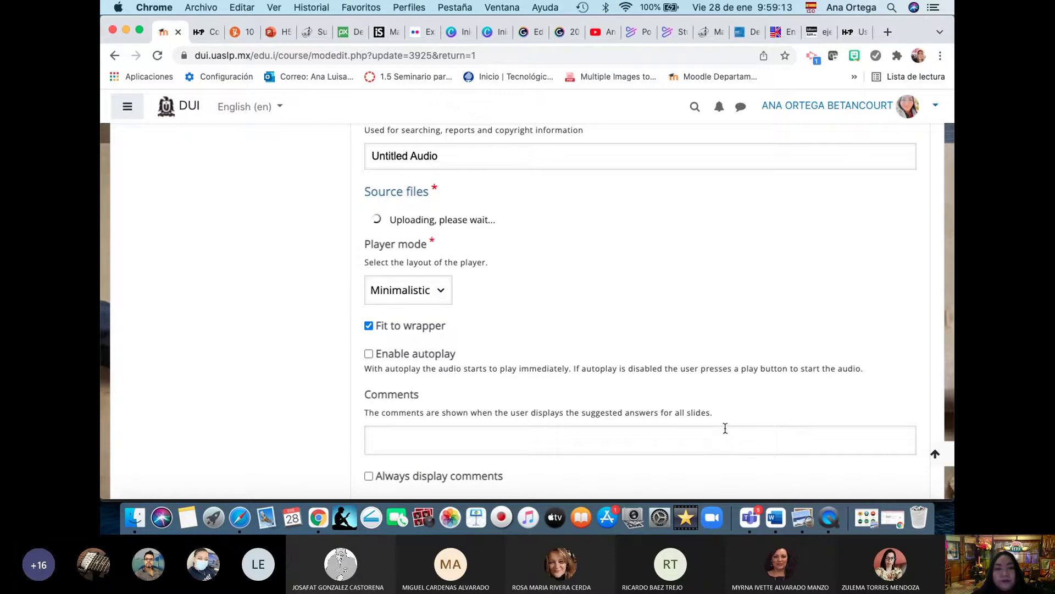
# Step: Review the audio element's form, from title and source upload through player mode, autoplay, comments and background opacity
pyautogui.scroll(2, 730, 369)
pyautogui.scroll(4, 730, 368)
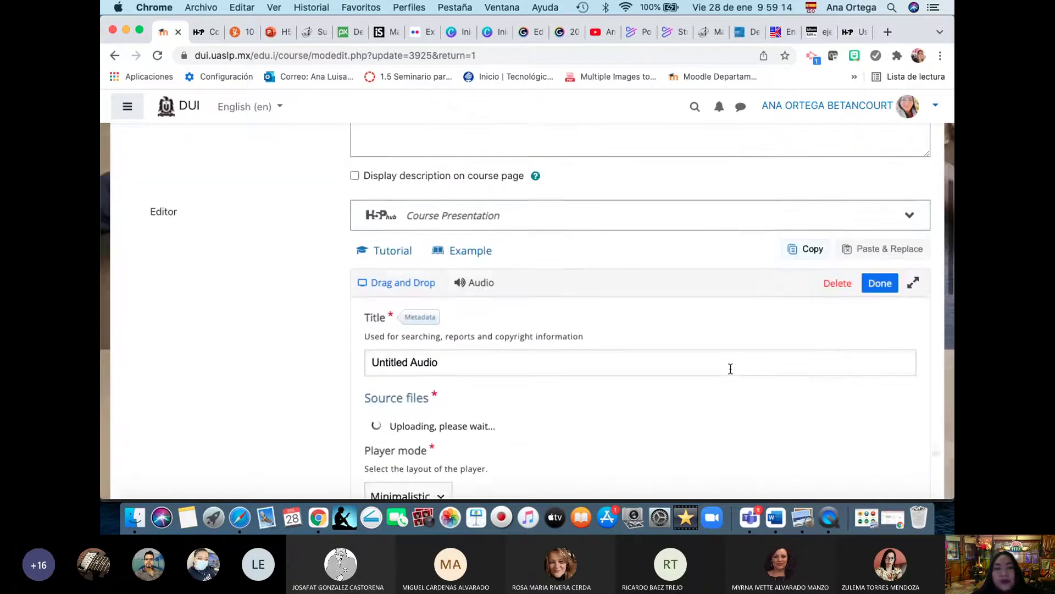
pyautogui.scroll(-8, 731, 368)
pyautogui.scroll(-2, 731, 364)
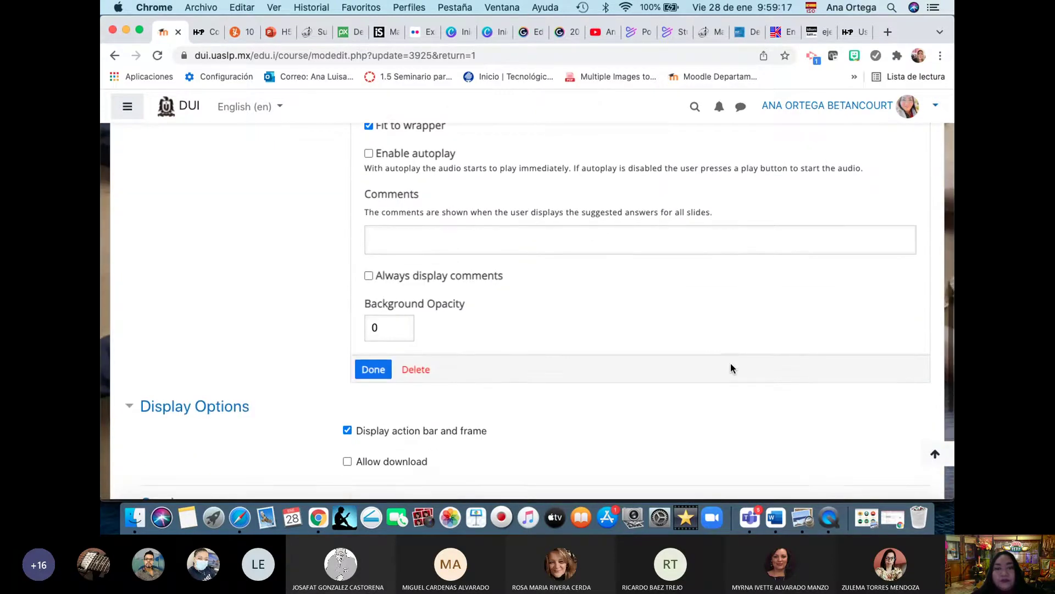
pyautogui.scroll(2, 730, 368)
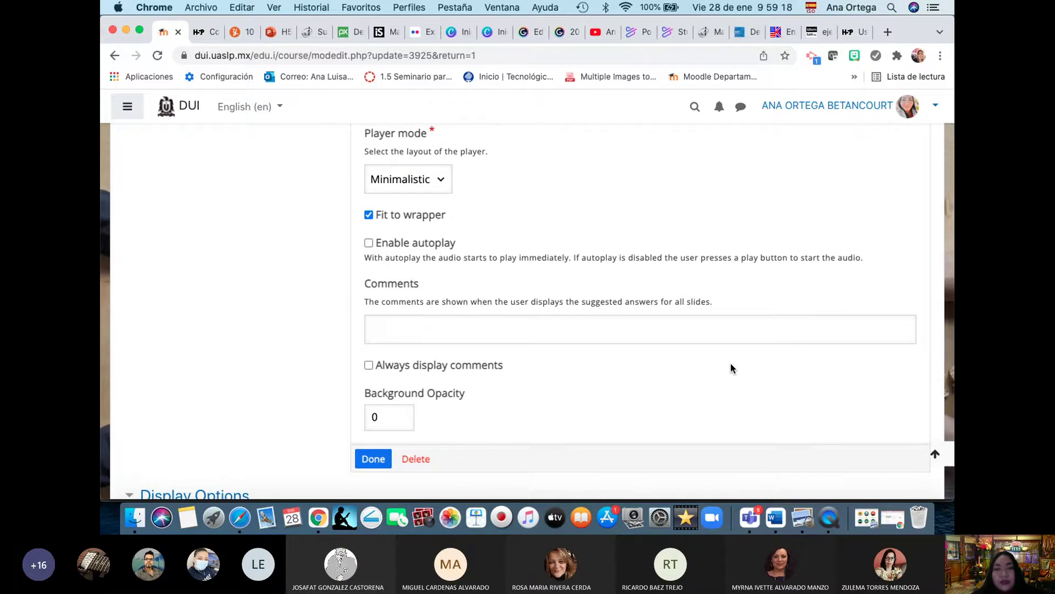
pyautogui.scroll(-1, 730, 368)
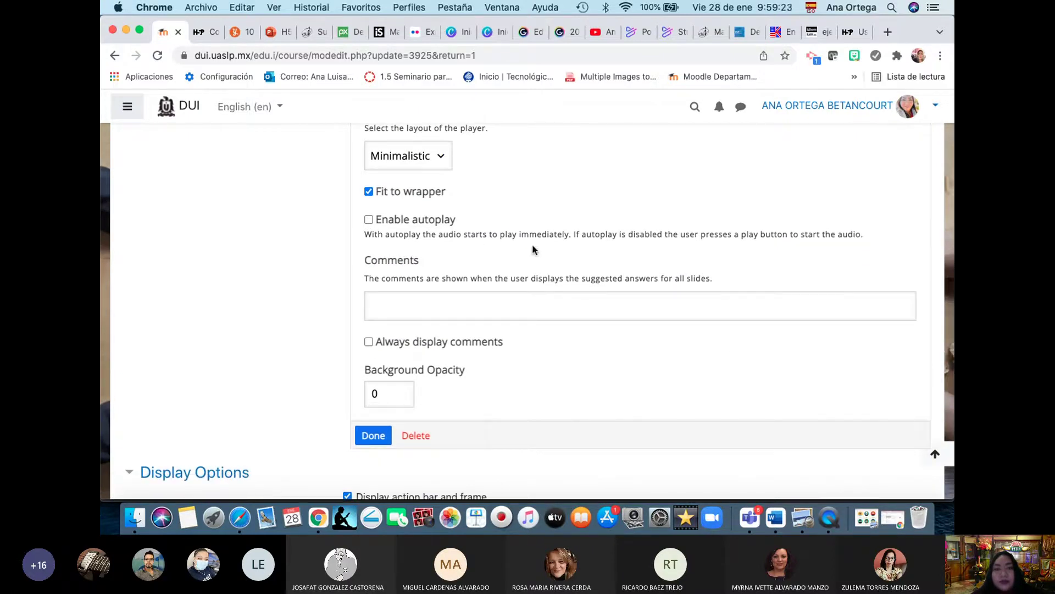
pyautogui.scroll(4, 532, 246)
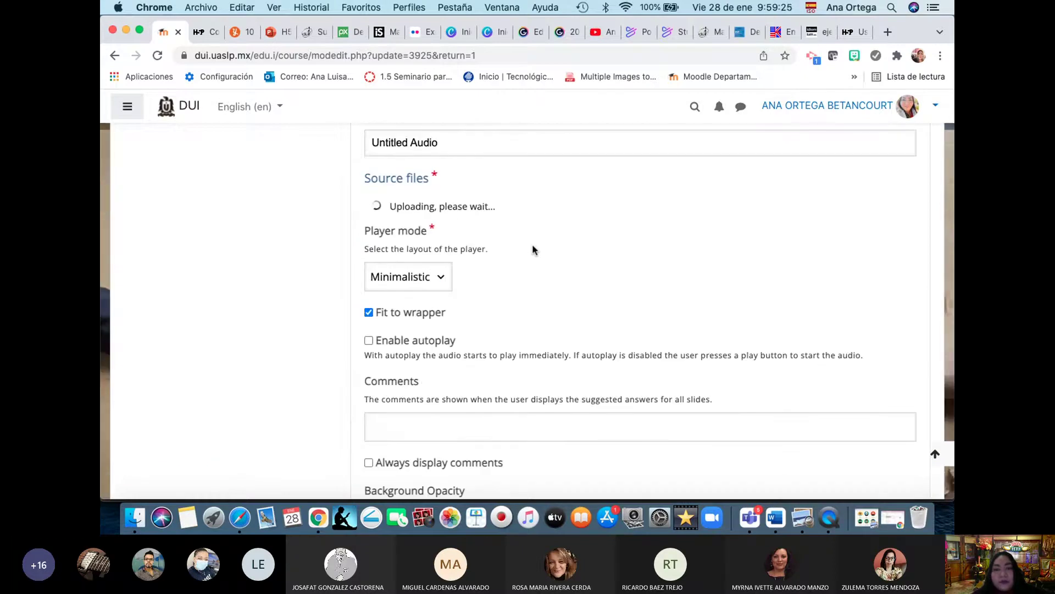
pyautogui.scroll(-1, 533, 249)
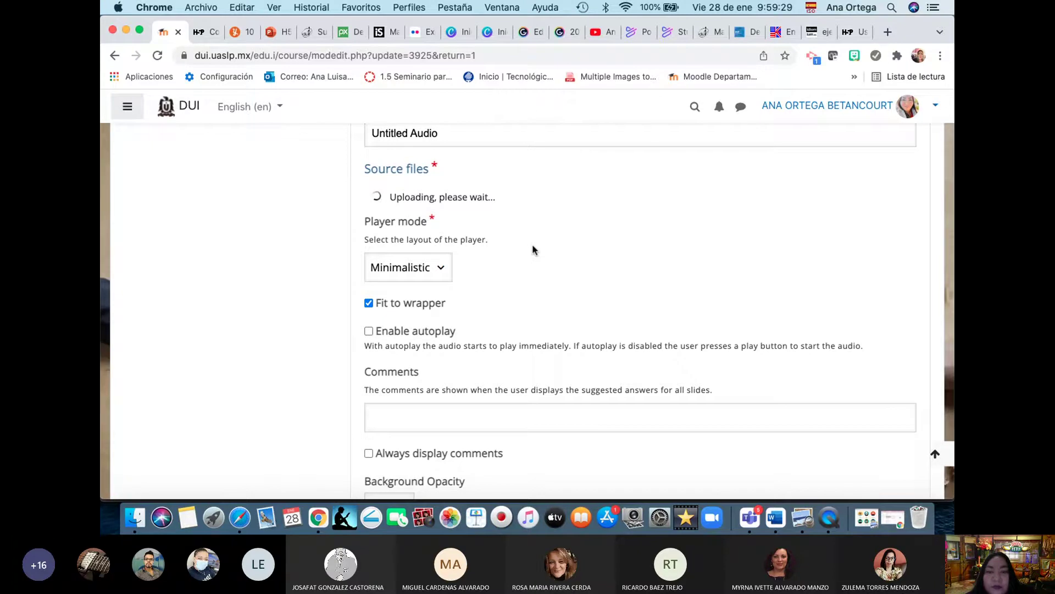
pyautogui.scroll(-1, 533, 249)
pyautogui.scroll(-10, 532, 249)
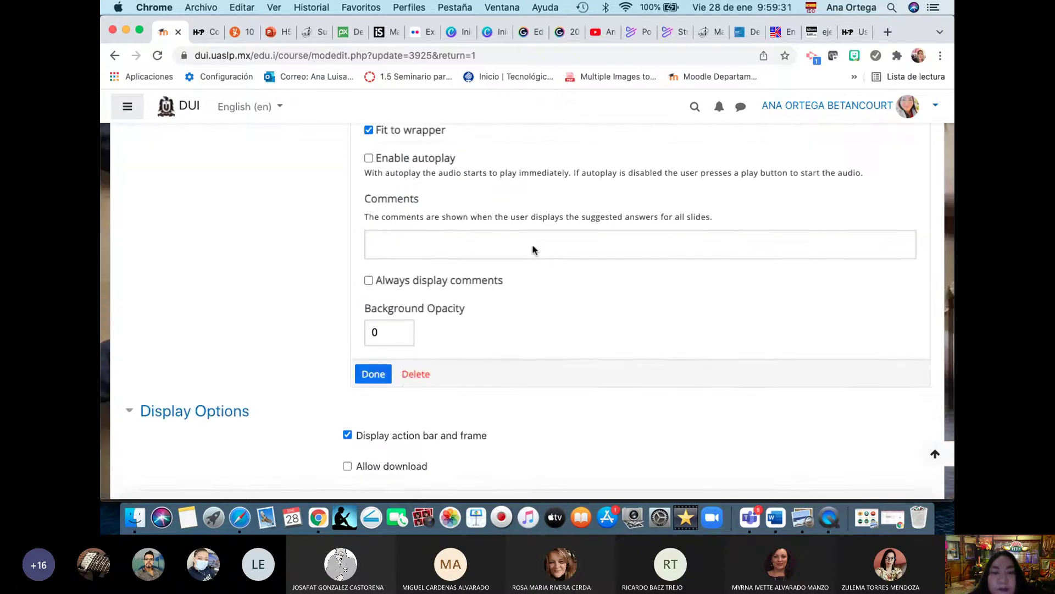
pyautogui.scroll(3, 532, 247)
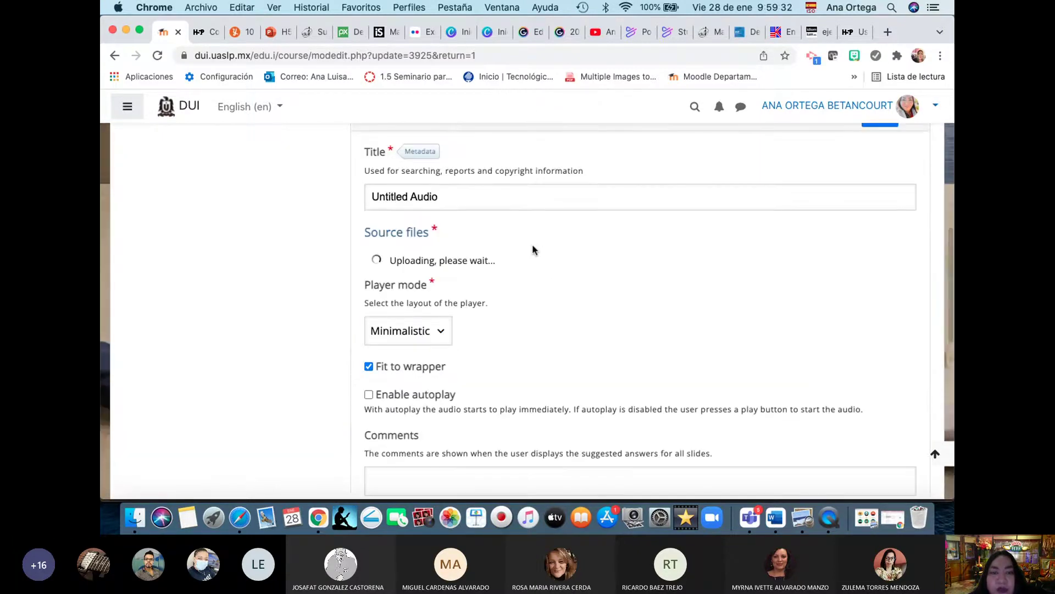
# Step: Consult the H5P Course Presentation tutorial's section on adding images and check the audio upload's progress in the Moodle editor
pyautogui.click(207, 33)
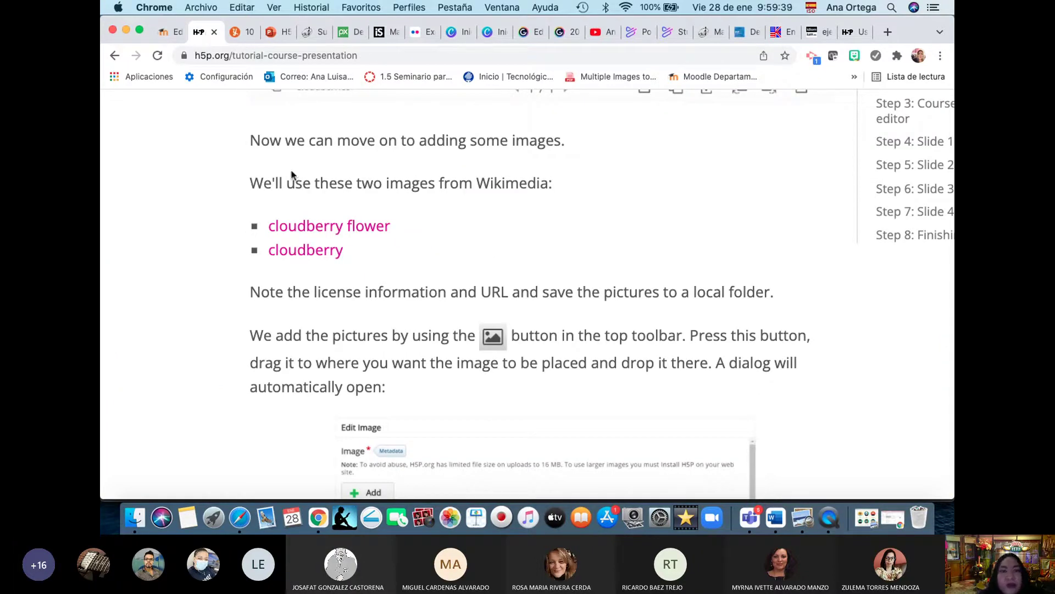
pyautogui.scroll(-2, 291, 174)
pyautogui.scroll(-4, 291, 174)
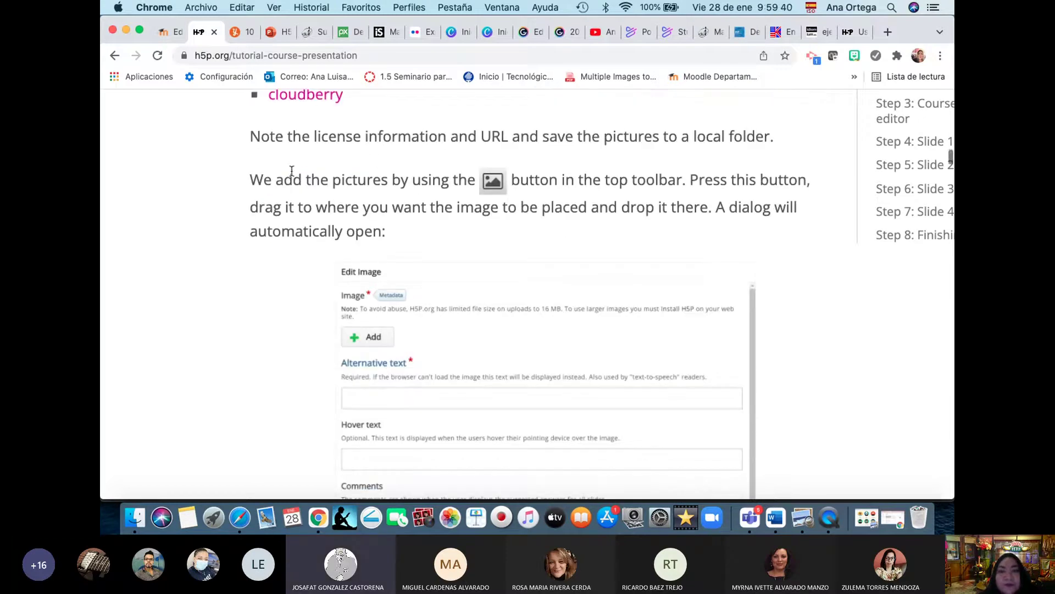
pyautogui.scroll(-1, 329, 161)
pyautogui.click(169, 31)
pyautogui.scroll(10, 271, 240)
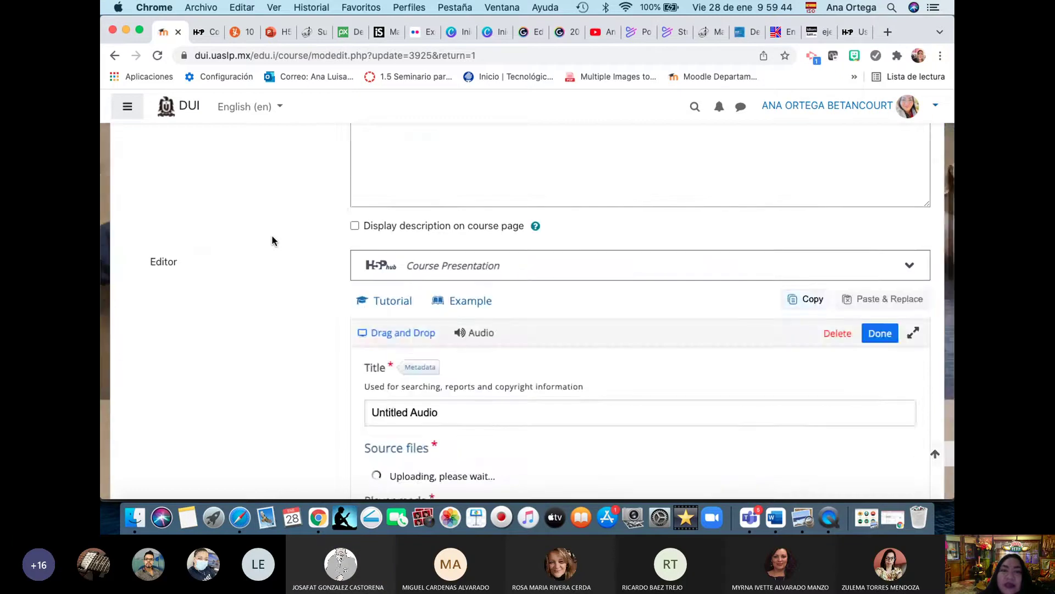
pyautogui.scroll(-8, 272, 240)
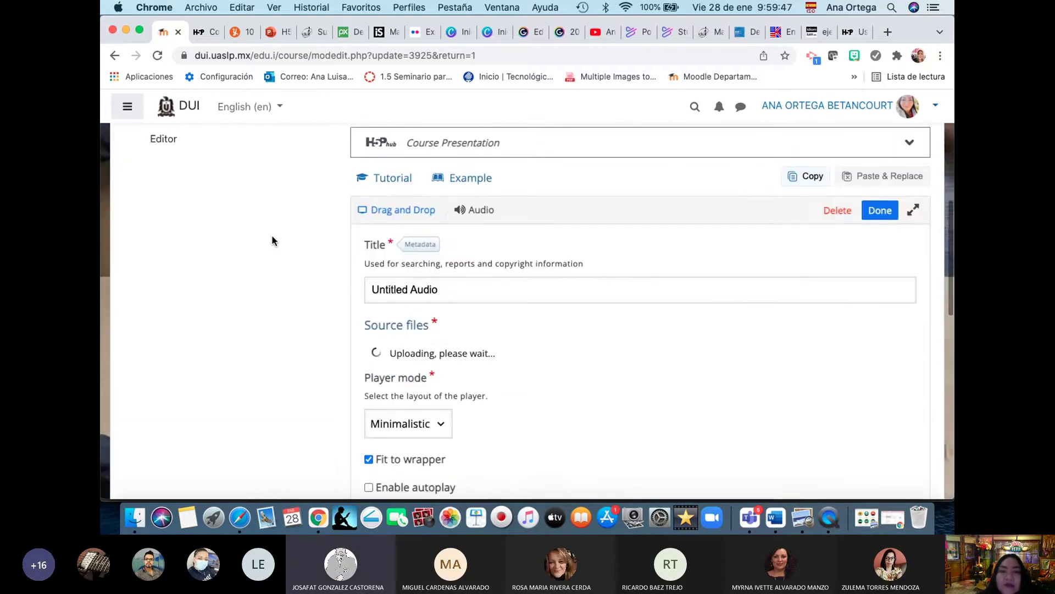
pyautogui.scroll(-1, 272, 240)
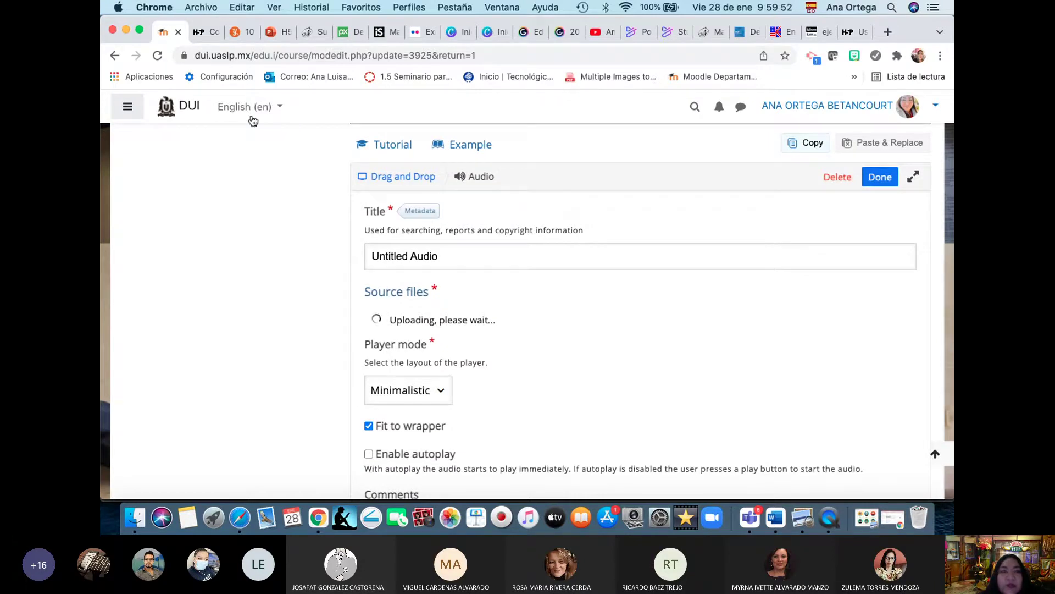
pyautogui.click(208, 34)
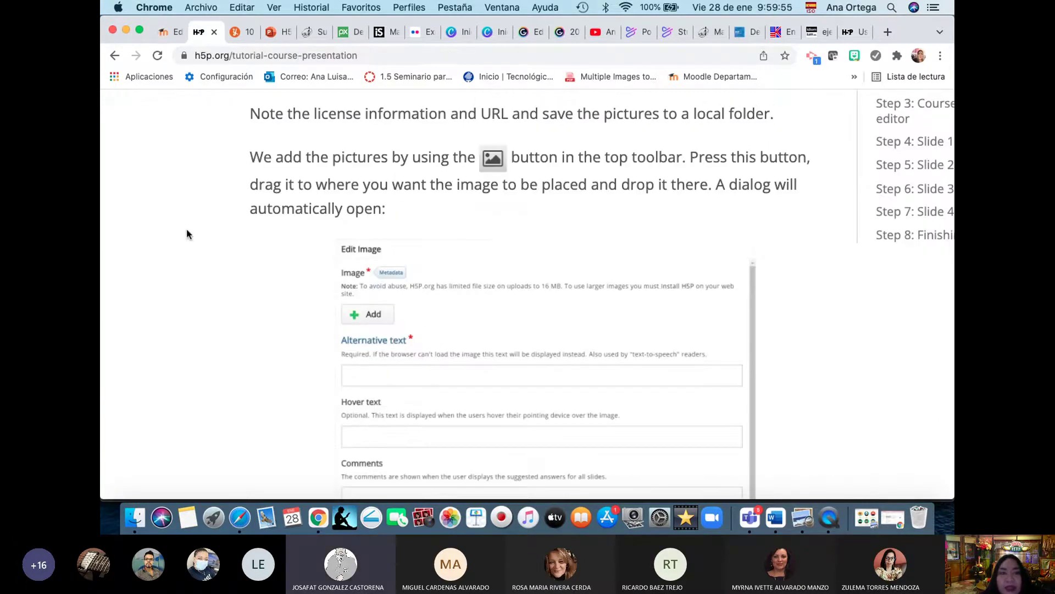
pyautogui.click(168, 33)
pyautogui.scroll(-3, 196, 248)
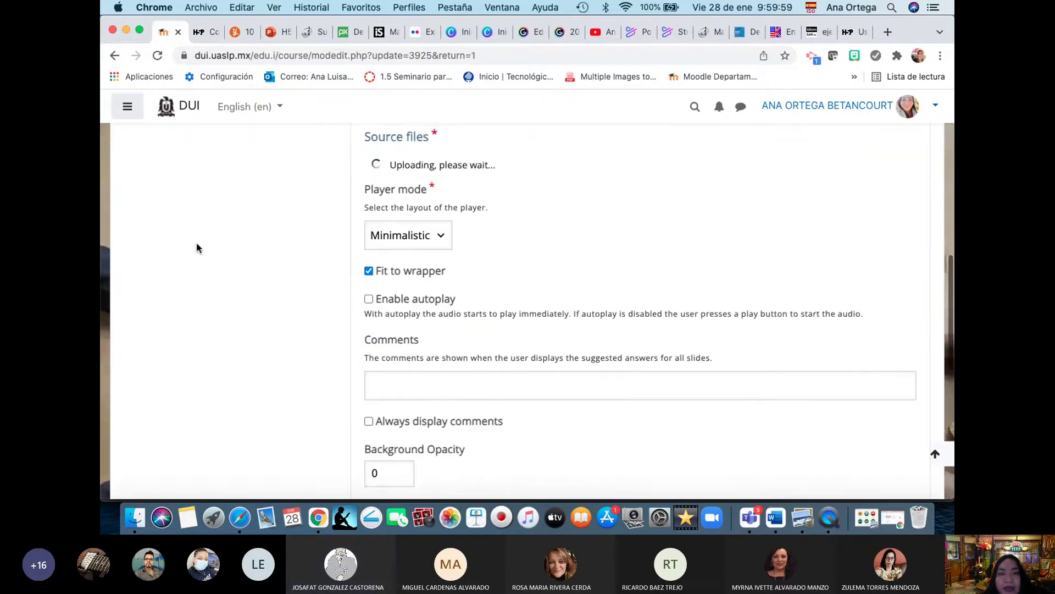
pyautogui.scroll(6, 197, 248)
pyautogui.scroll(-1, 196, 248)
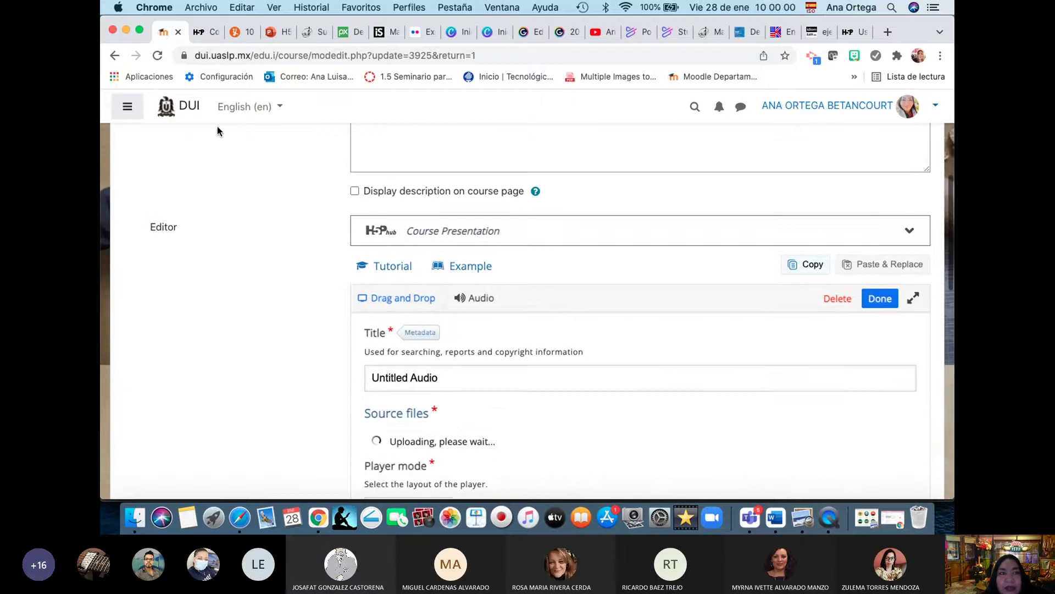
# Step: Examine the slide management tools shown in the H5P tutorial, including add and clone slide, and the tutorial's example presentation
pyautogui.click(205, 33)
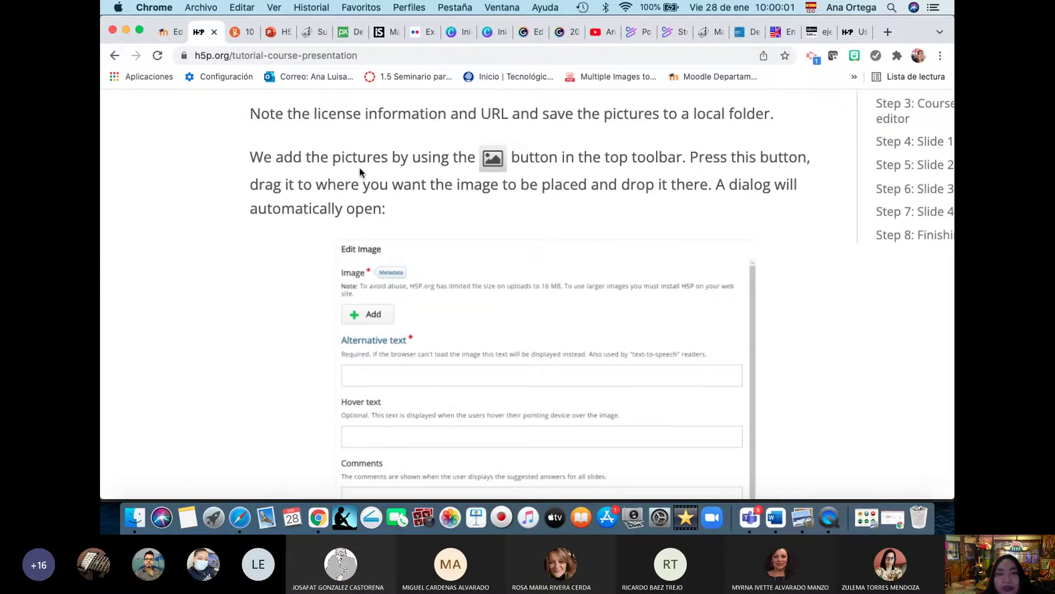
pyautogui.scroll(6, 359, 172)
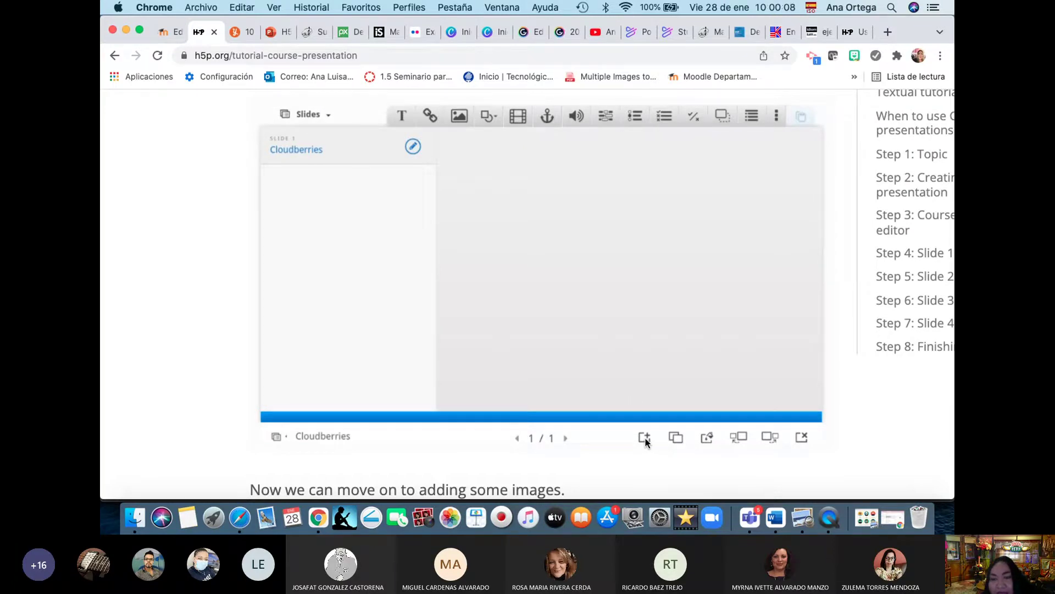
pyautogui.scroll(5, 647, 443)
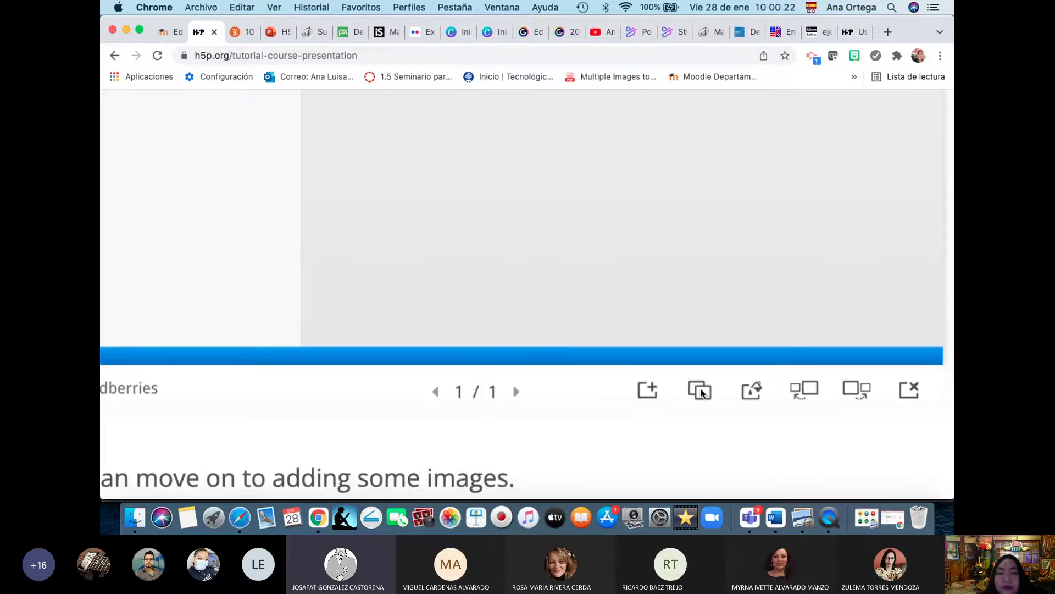
pyautogui.scroll(-10, 700, 390)
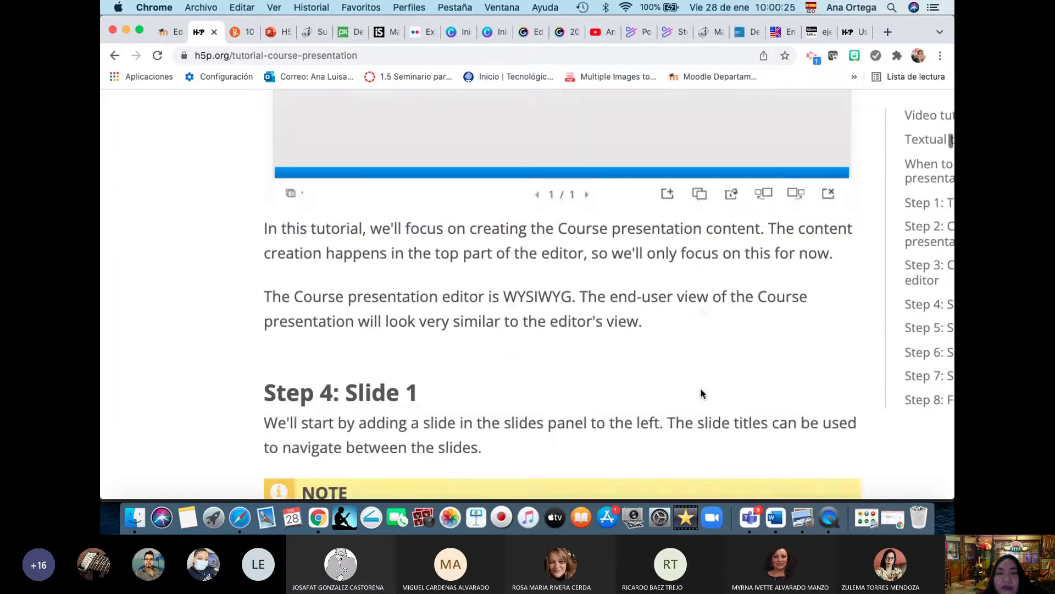
pyautogui.scroll(10, 701, 390)
pyautogui.scroll(10, 700, 394)
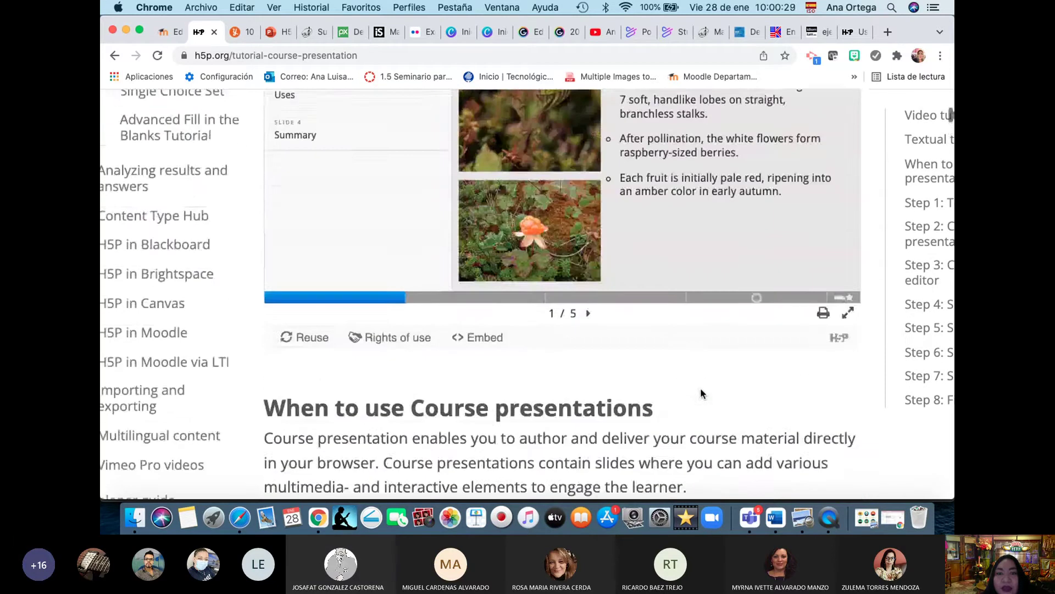
# Step: Skim the tutorial video to about 1:21 and pause it at the highlighted slide-cloning tool
pyautogui.scroll(10, 700, 393)
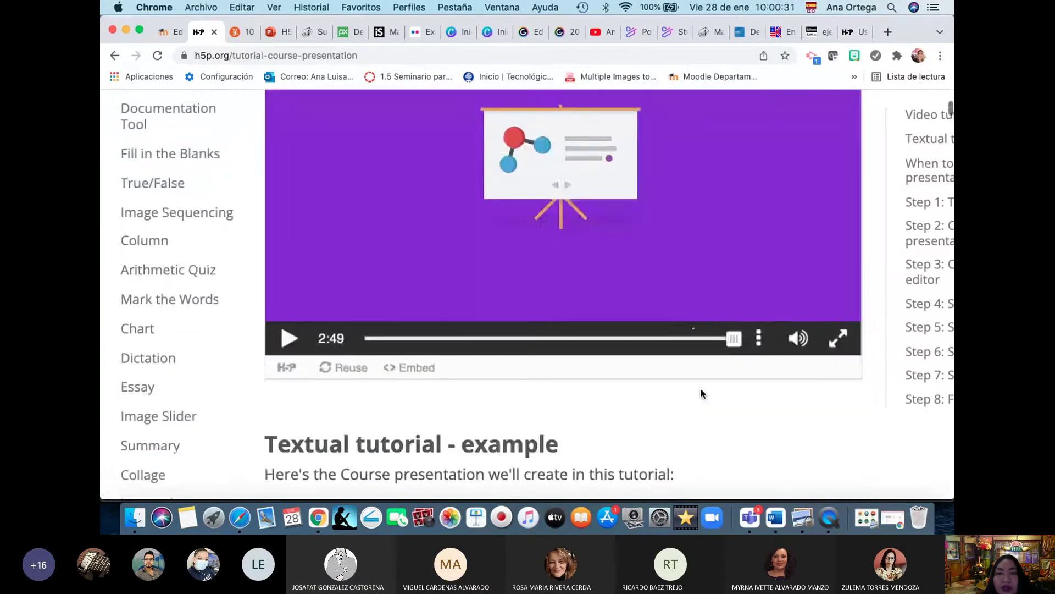
pyautogui.click(505, 342)
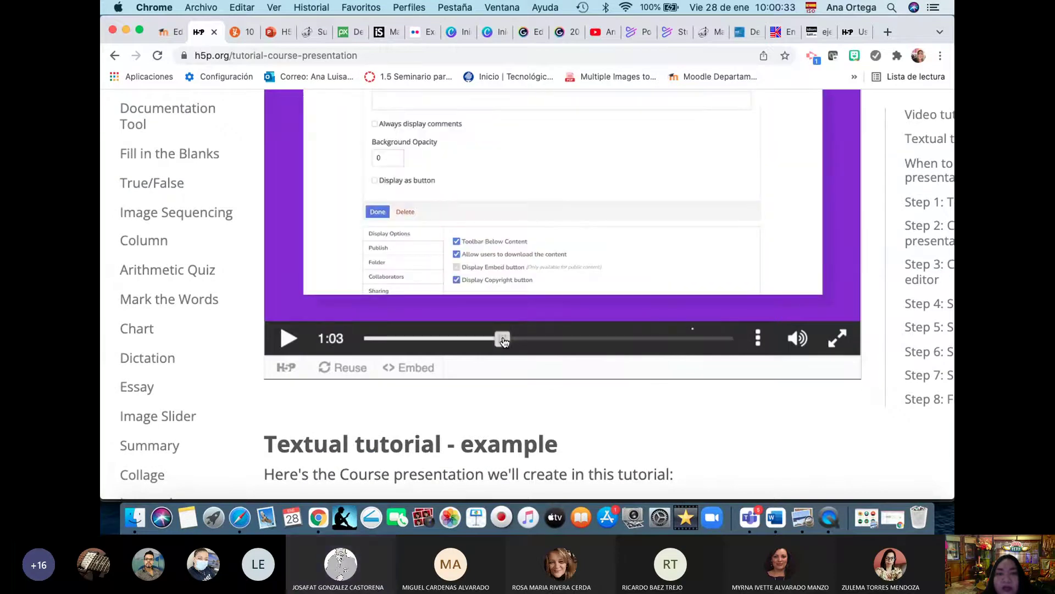
pyautogui.scroll(2, 503, 342)
pyautogui.click(497, 319)
pyautogui.click(538, 382)
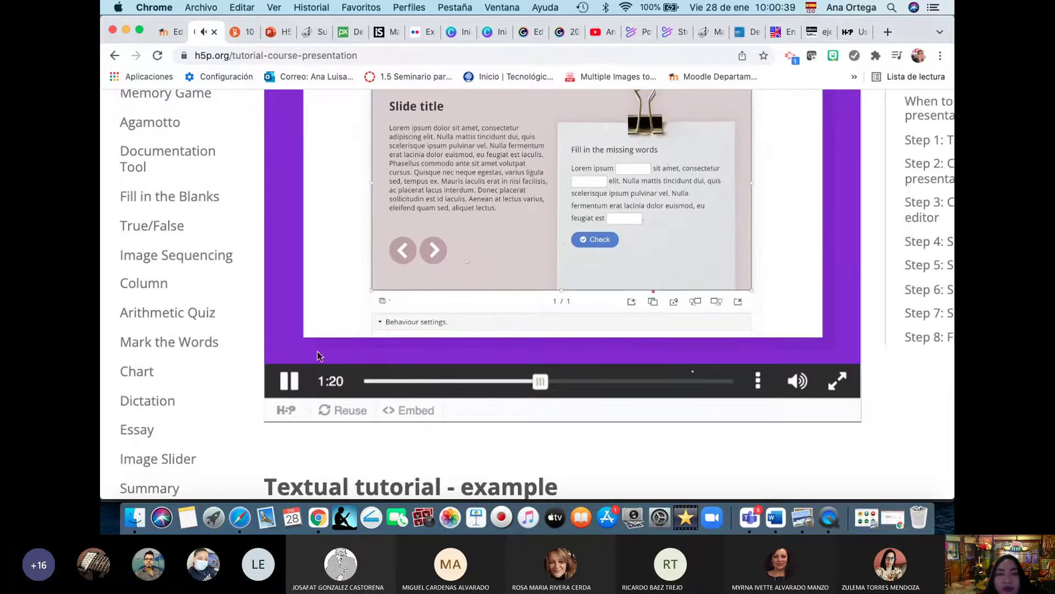
pyautogui.click(318, 356)
pyautogui.scroll(3, 381, 295)
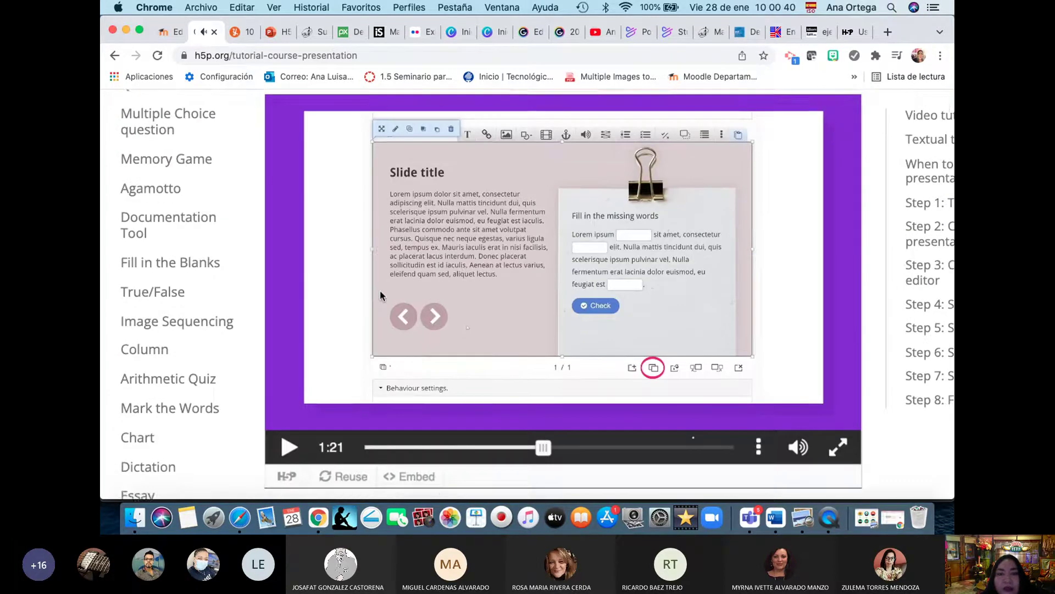
pyautogui.scroll(1, 380, 294)
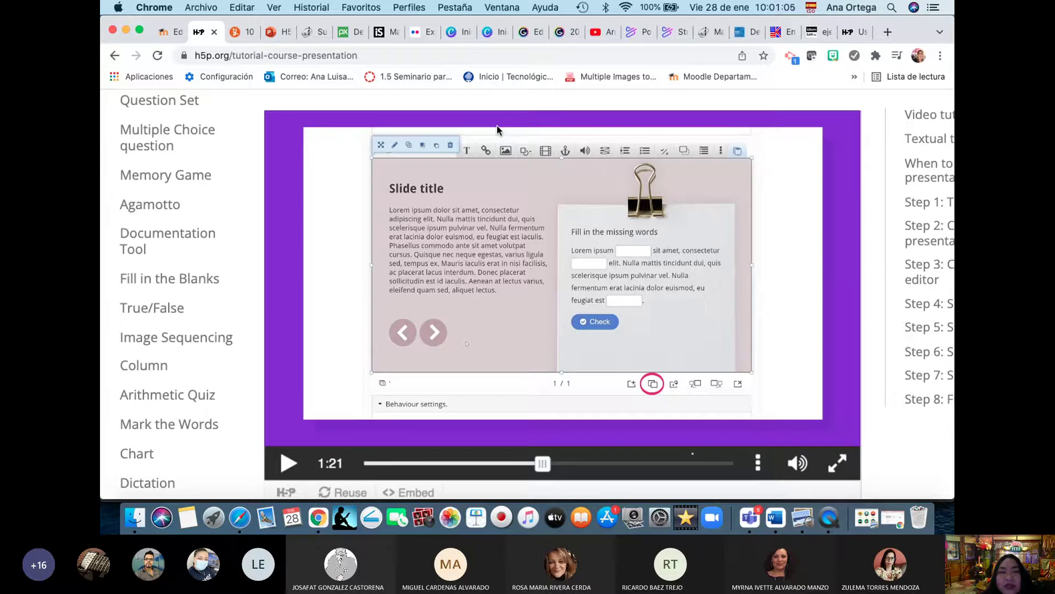
# Step: Switch to Canva and open the "Peach and Blue Illustration English Class Education Presentation" design from the recent designs
pyautogui.click(494, 33)
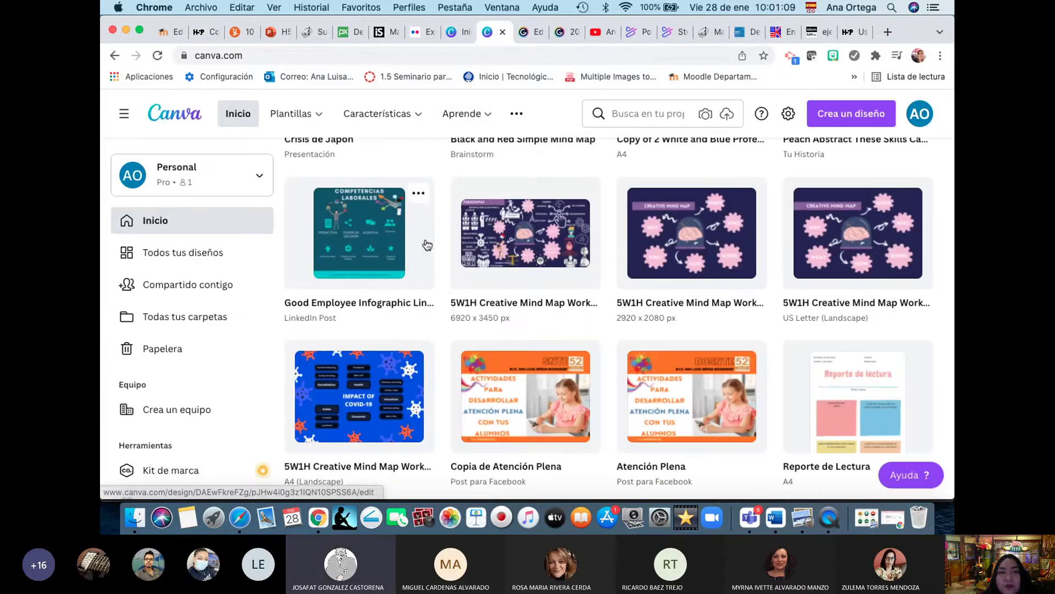
pyautogui.scroll(-5, 426, 242)
pyautogui.scroll(5, 424, 242)
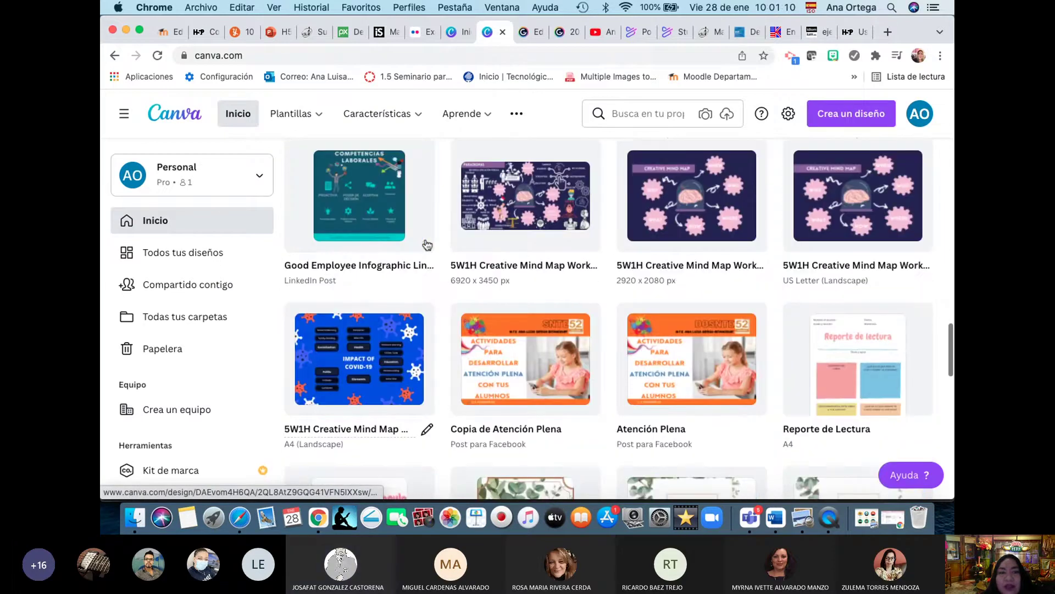
pyautogui.click(459, 33)
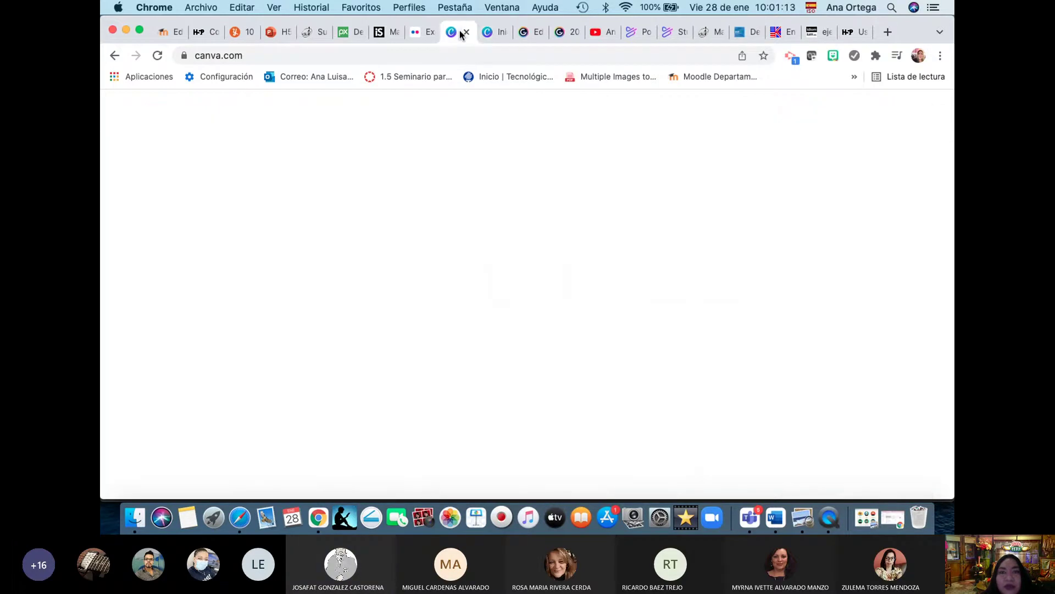
pyautogui.scroll(-1, 468, 269)
pyautogui.moveTo(368, 260)
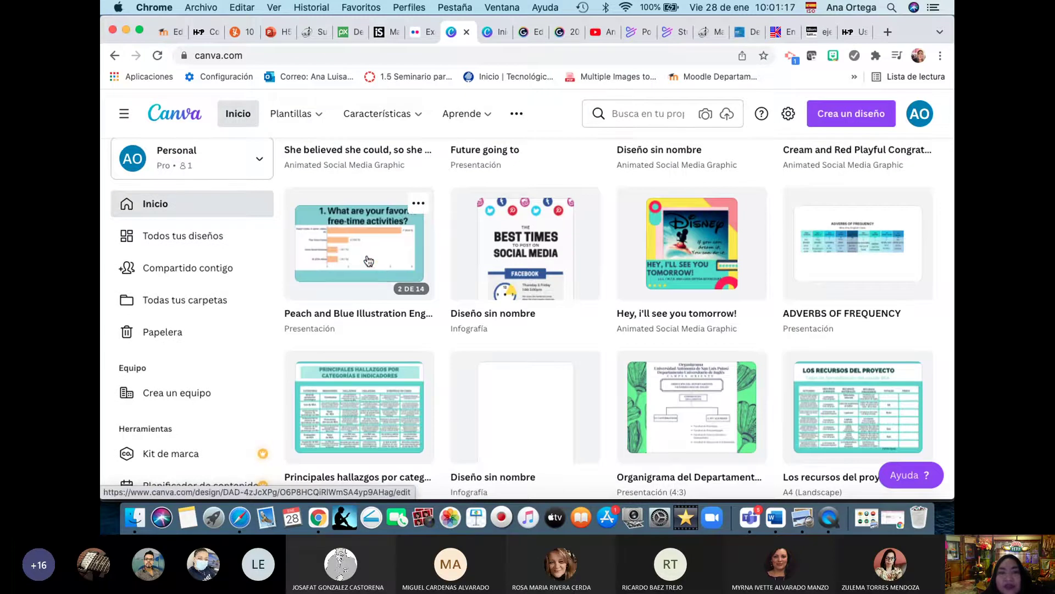
pyautogui.click(368, 260)
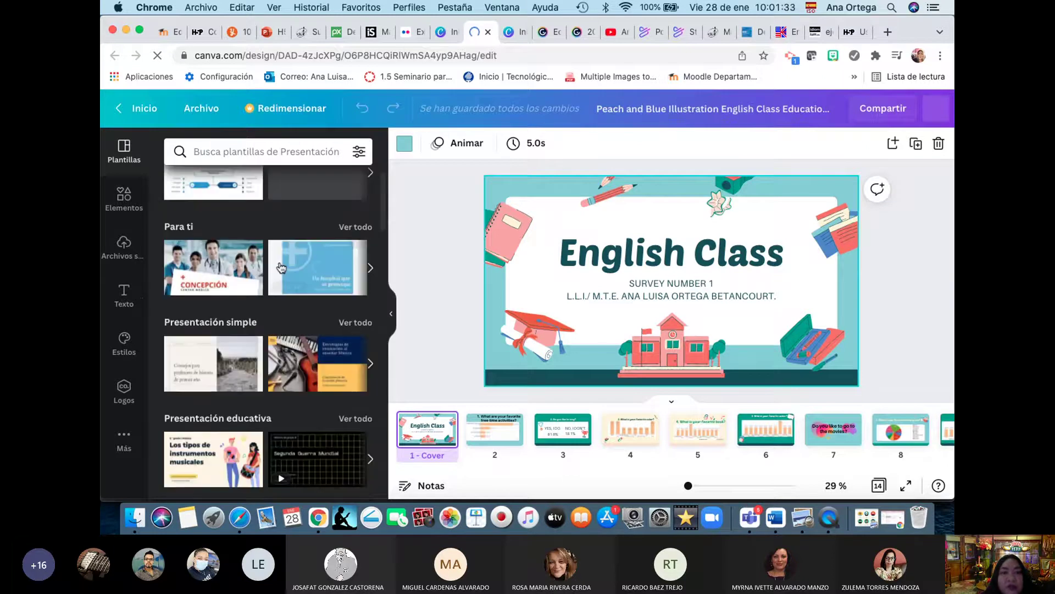
# Step: Browse Canva's presentation templates and show page 7 of the design, "Do you like to go to the movies?"
pyautogui.scroll(-5, 280, 268)
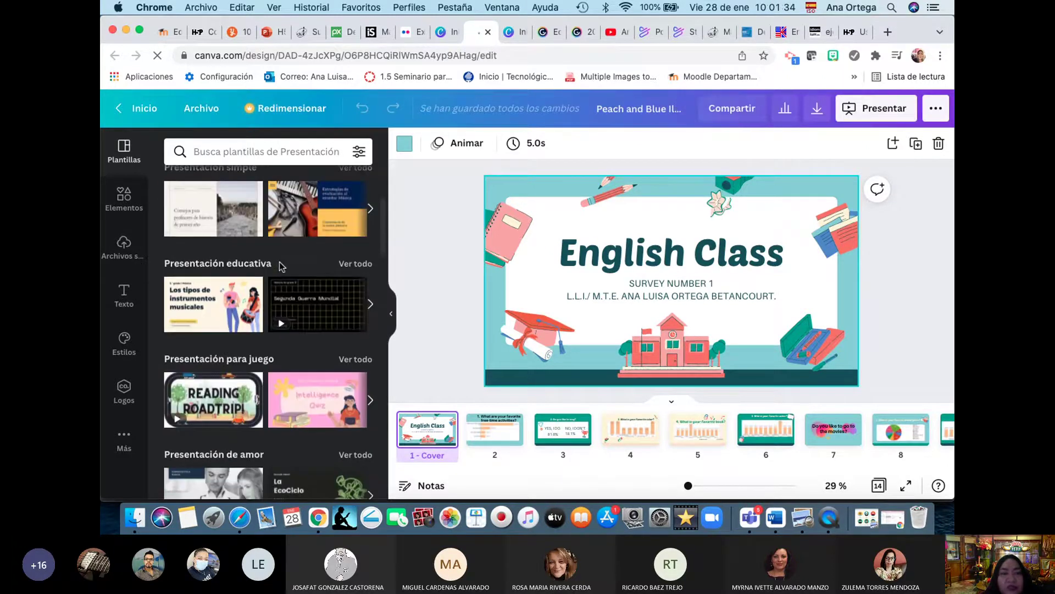
pyautogui.scroll(-2, 231, 248)
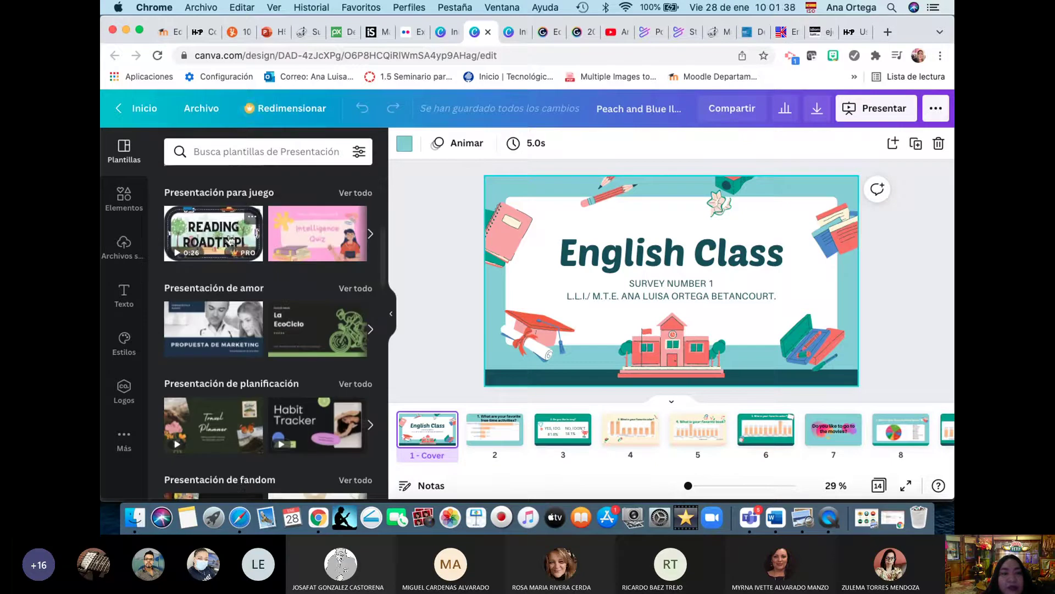
pyautogui.scroll(-3, 285, 261)
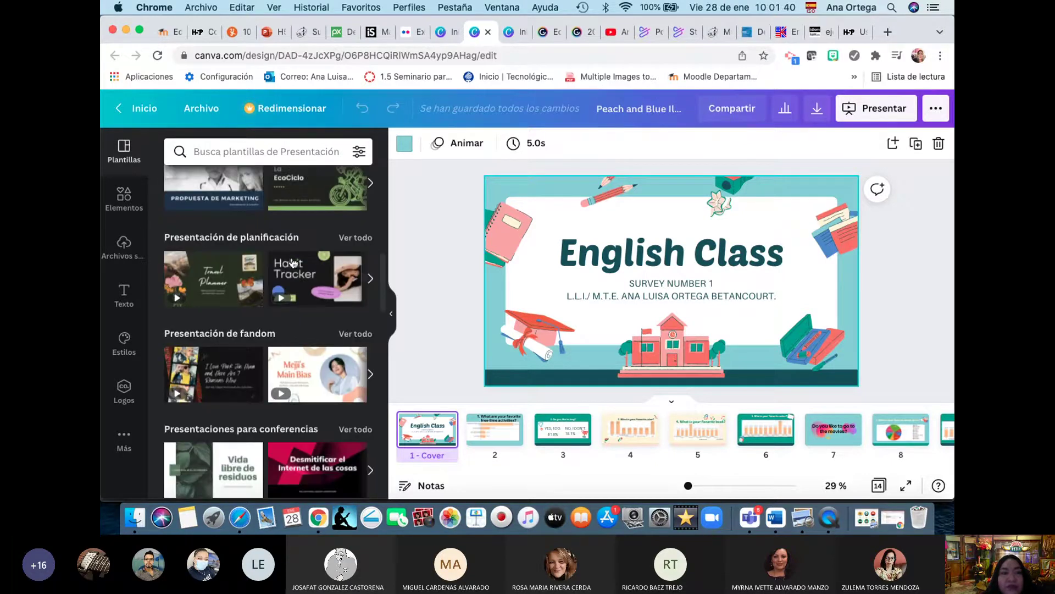
pyautogui.scroll(-7, 293, 263)
pyautogui.scroll(-3, 293, 263)
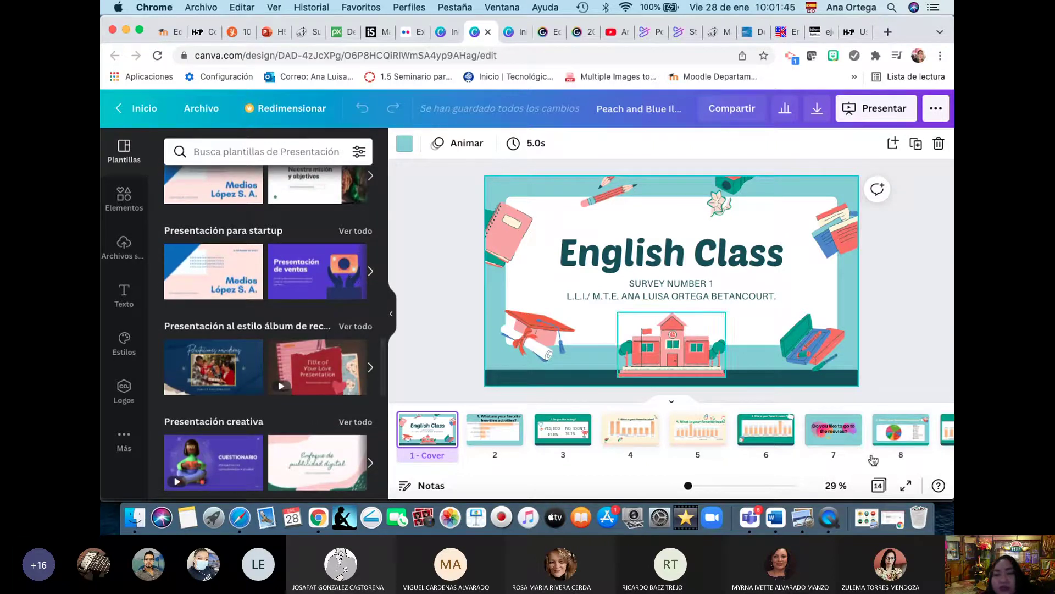
pyautogui.click(841, 429)
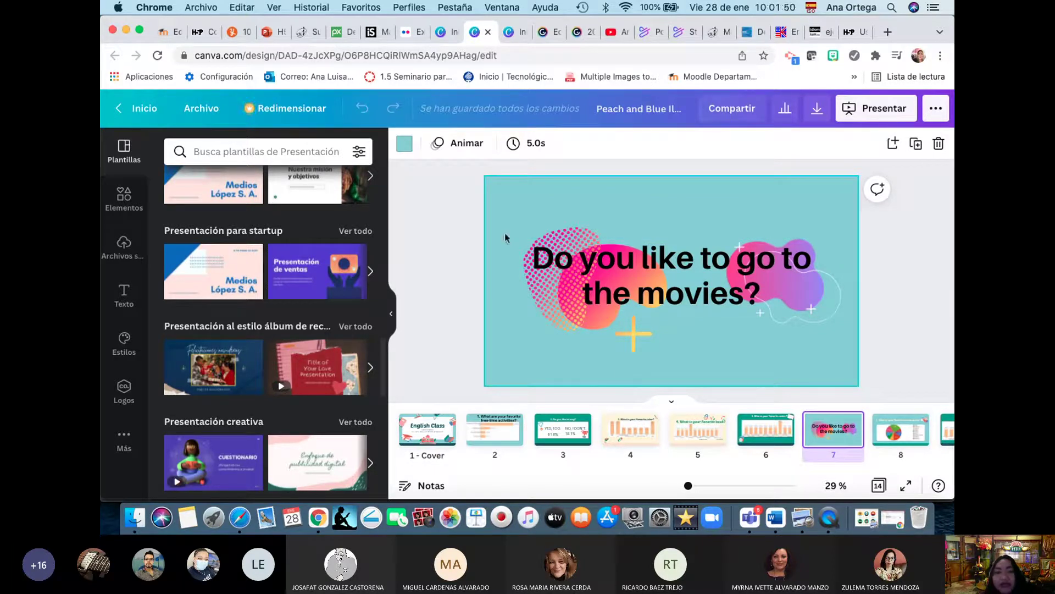
# Step: Open the design's download options and set the file type to JPG
pyautogui.click(818, 111)
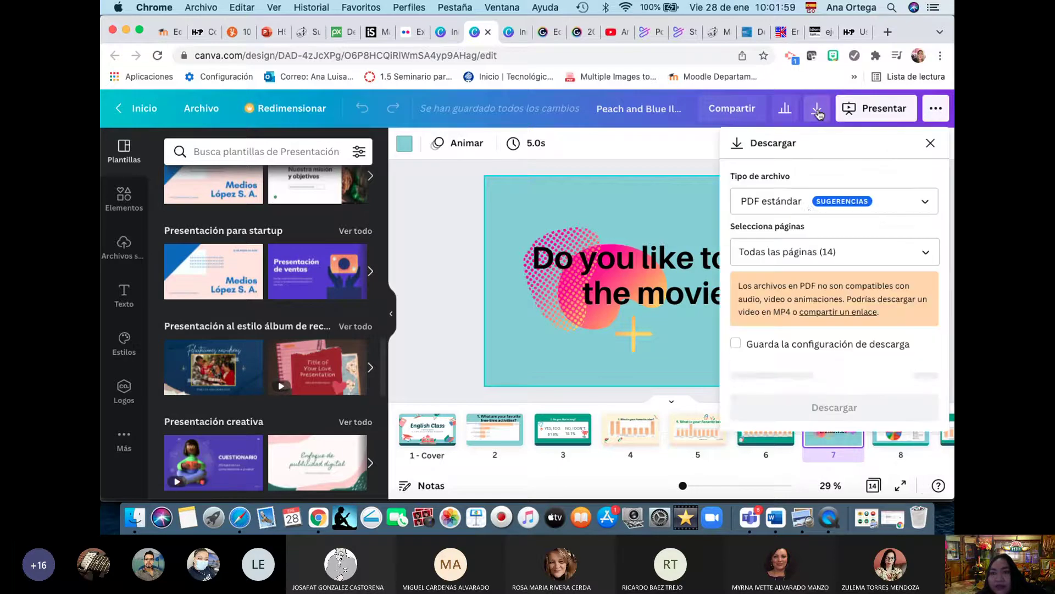
pyautogui.click(814, 205)
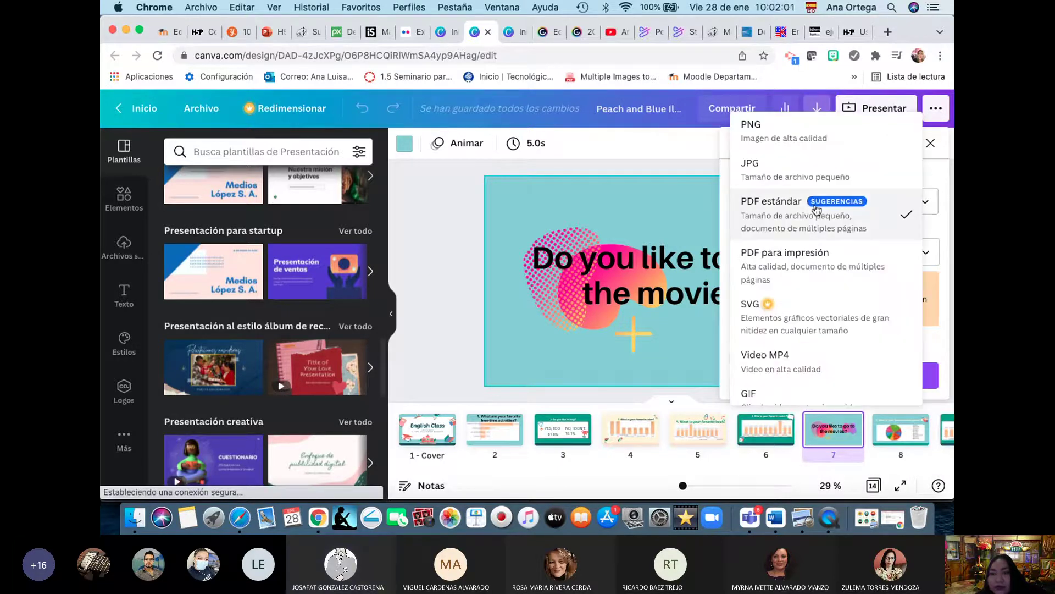
pyautogui.click(809, 172)
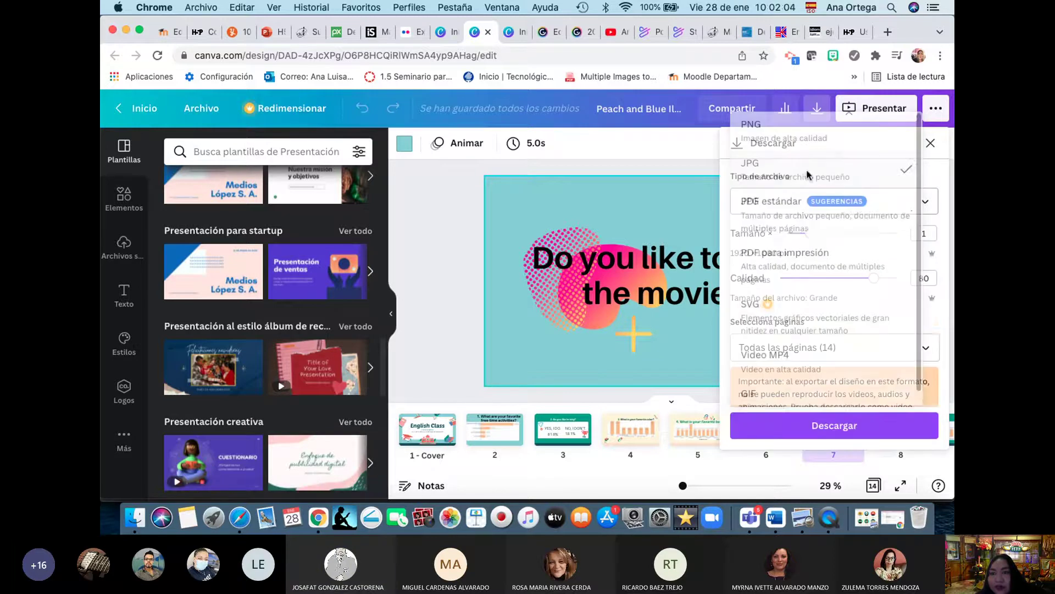
# Step: Deselect all pages, choose only page 7 for export, and download it
pyautogui.click(800, 347)
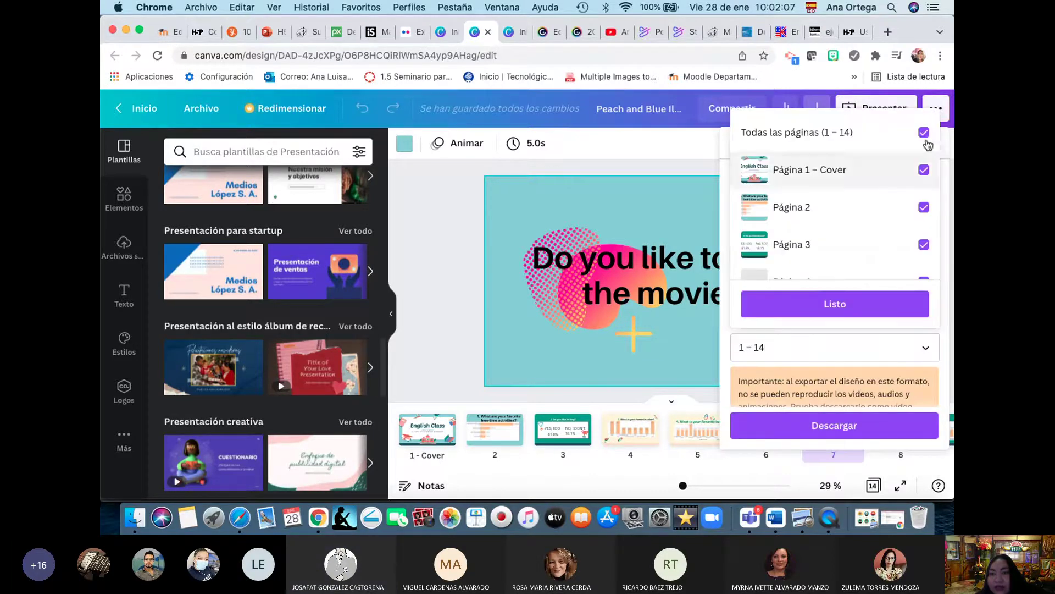
pyautogui.click(924, 133)
pyautogui.scroll(-4, 853, 235)
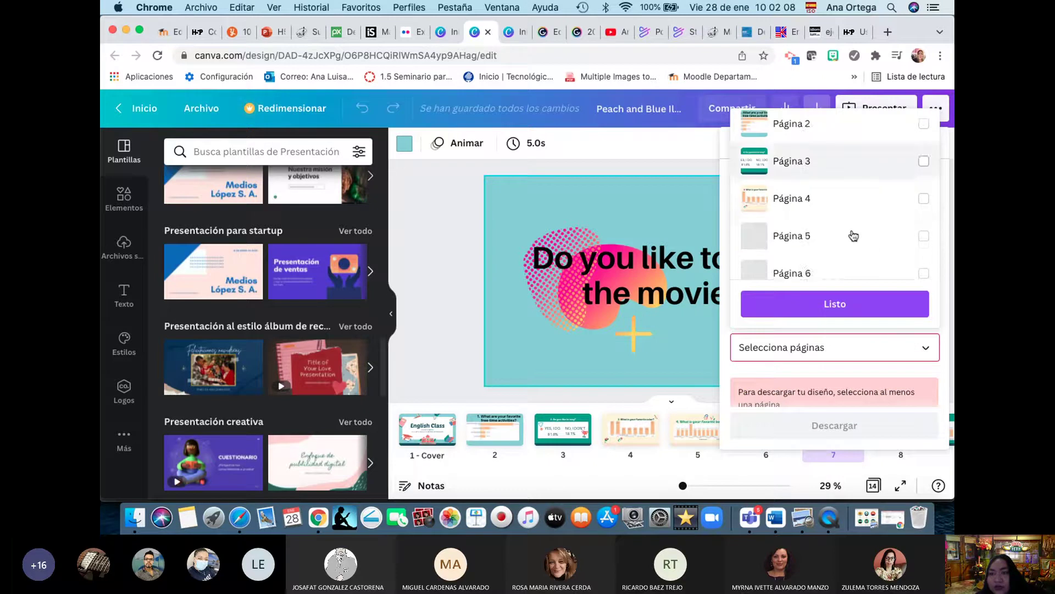
pyautogui.click(924, 270)
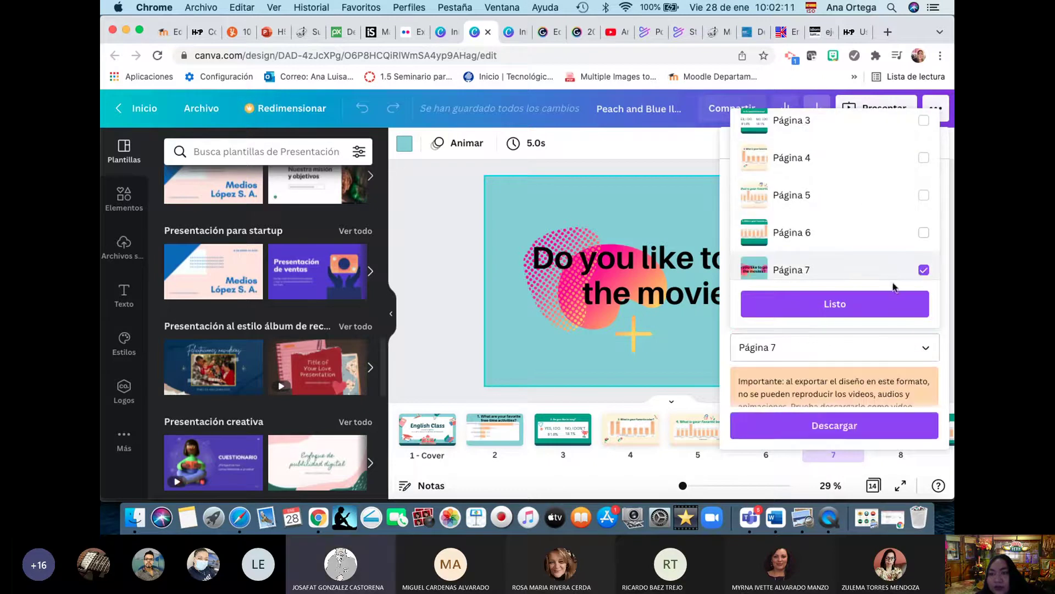
pyautogui.click(871, 308)
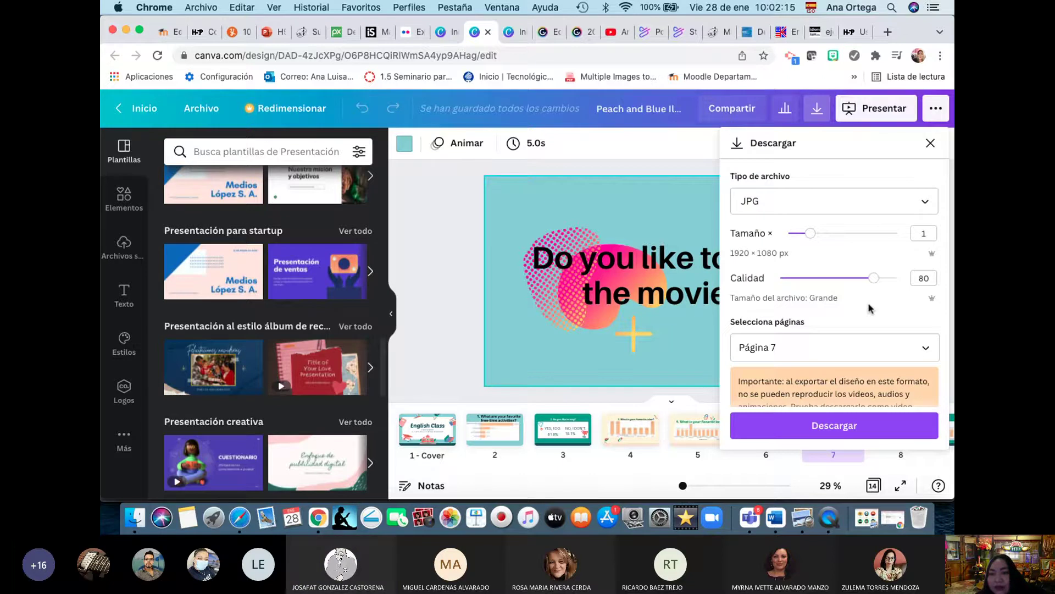
pyautogui.scroll(-2, 871, 309)
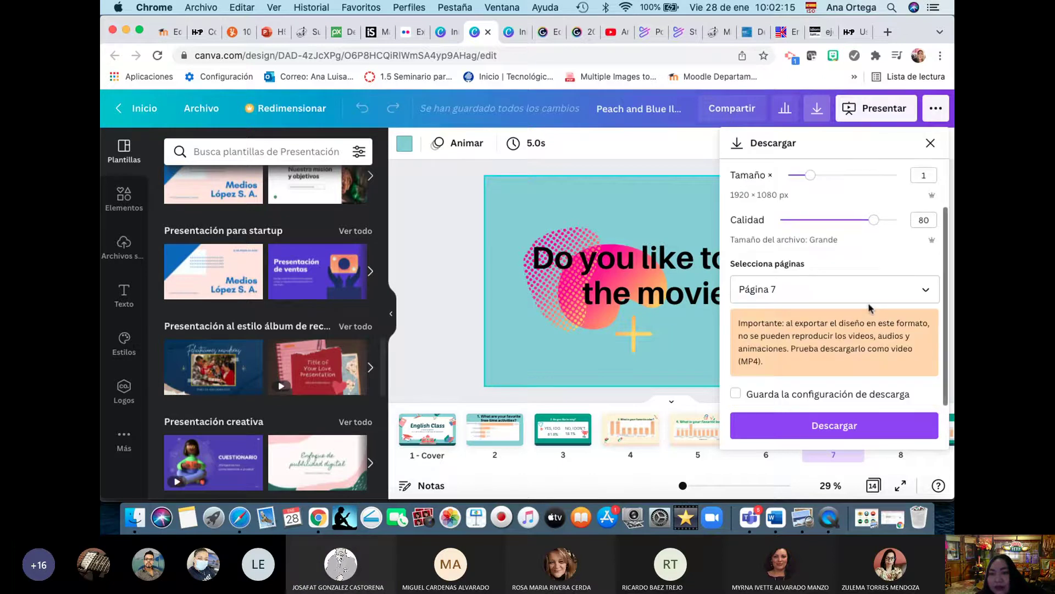
pyautogui.click(850, 430)
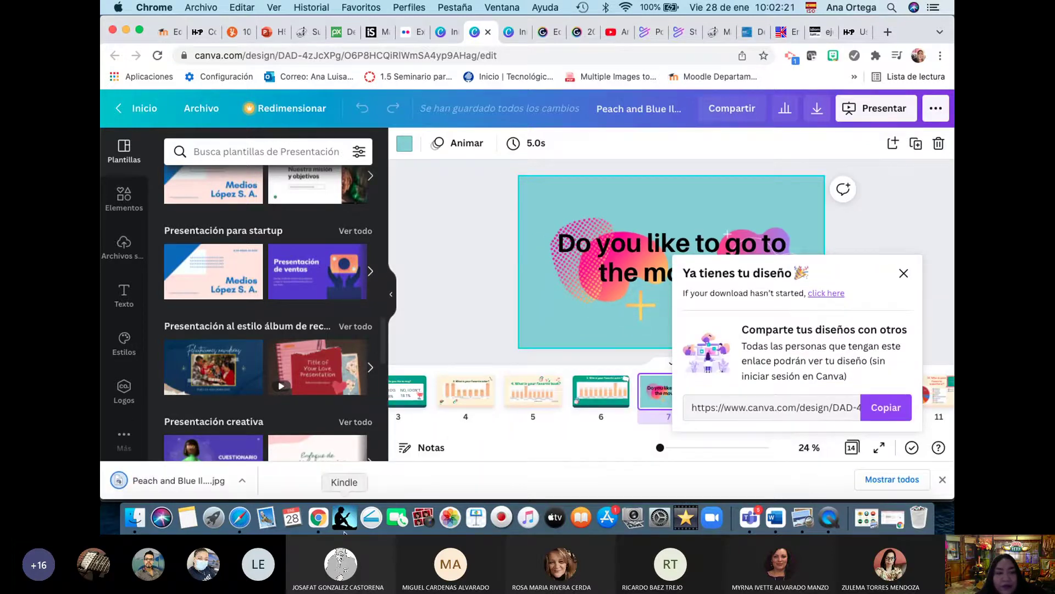
# Step: View the downloaded JPG in Preview, check its file name and location, and return to Chrome
pyautogui.click(156, 483)
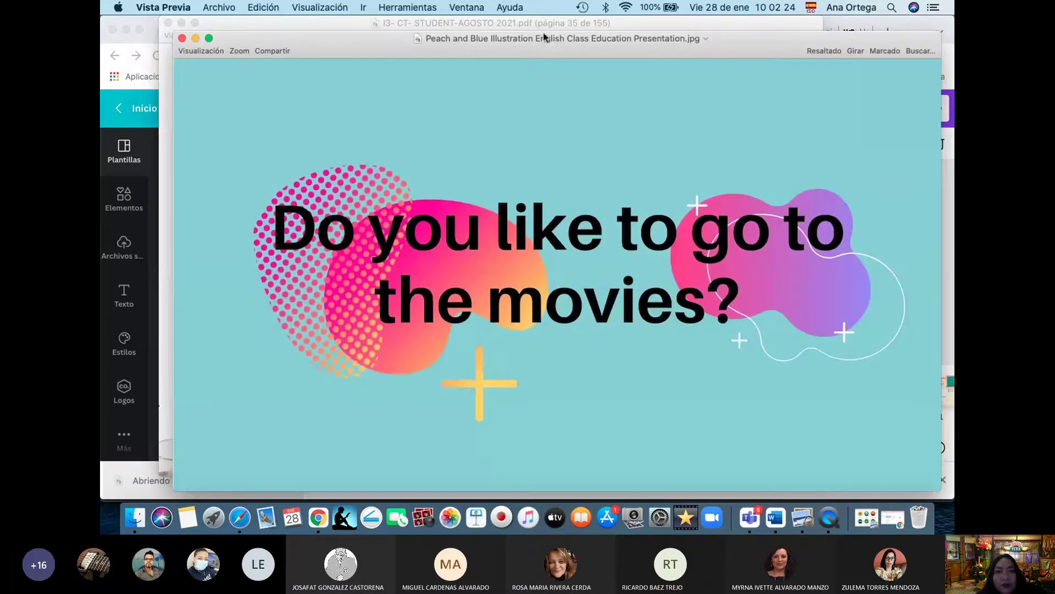
pyautogui.click(549, 40)
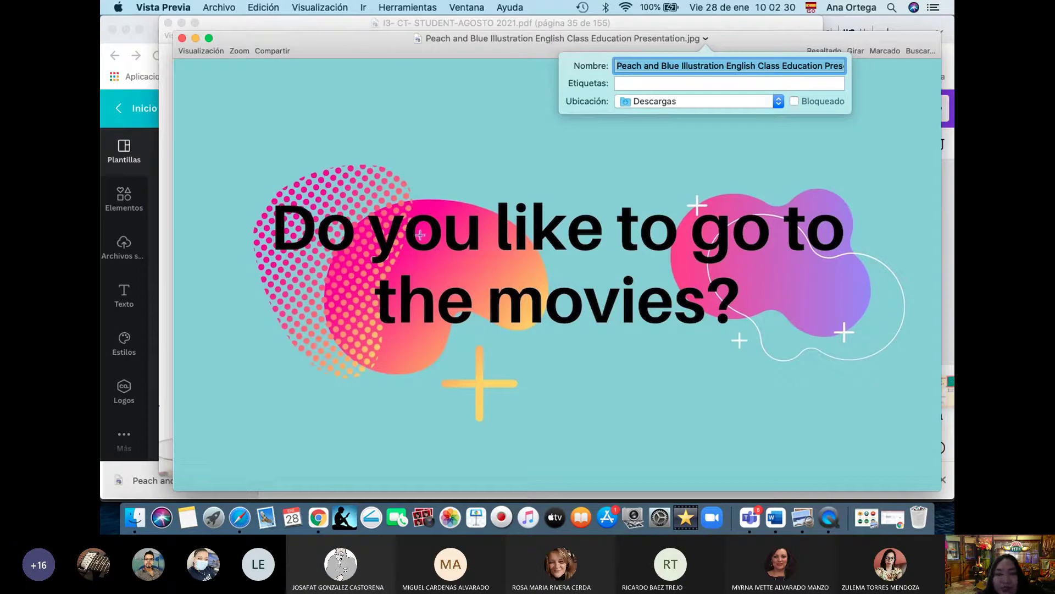
pyautogui.click(318, 517)
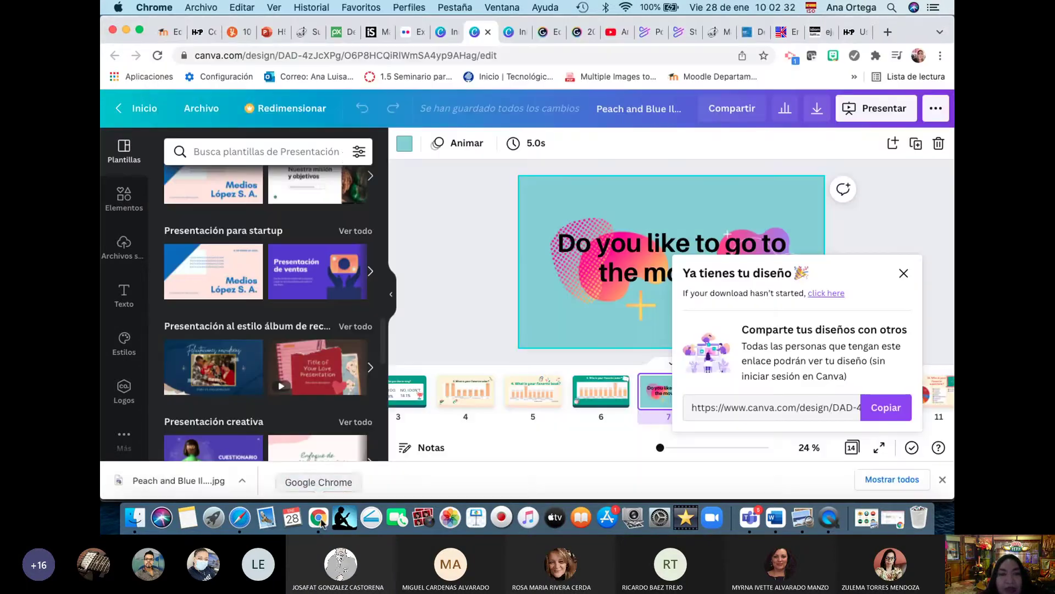
# Step: Return to the Moodle H5P editor and check the upload of the audio source file
pyautogui.click(164, 34)
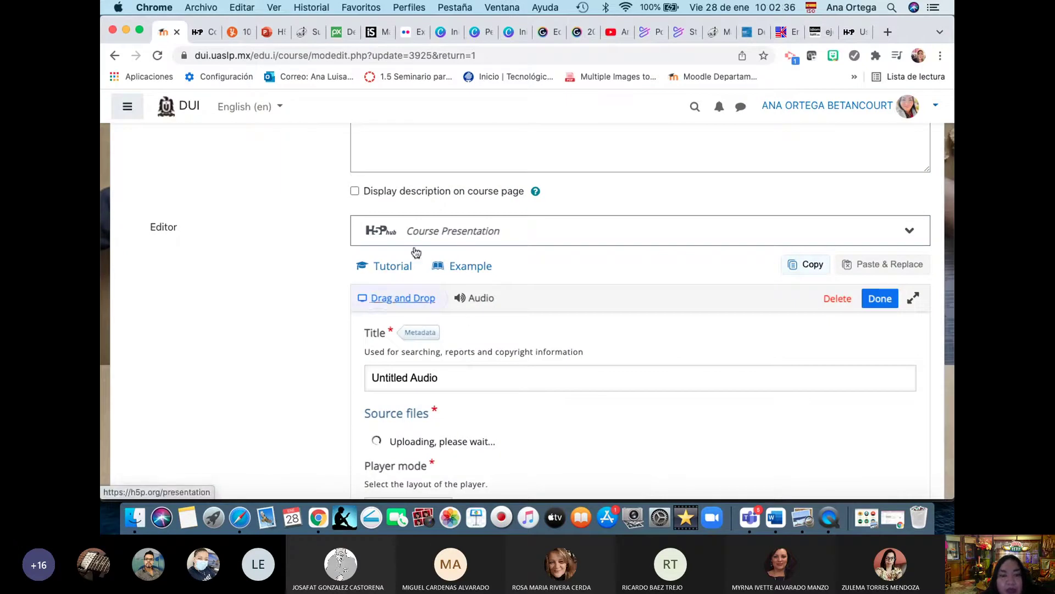
pyautogui.scroll(-3, 390, 346)
pyautogui.scroll(2, 407, 328)
pyautogui.scroll(5, 406, 328)
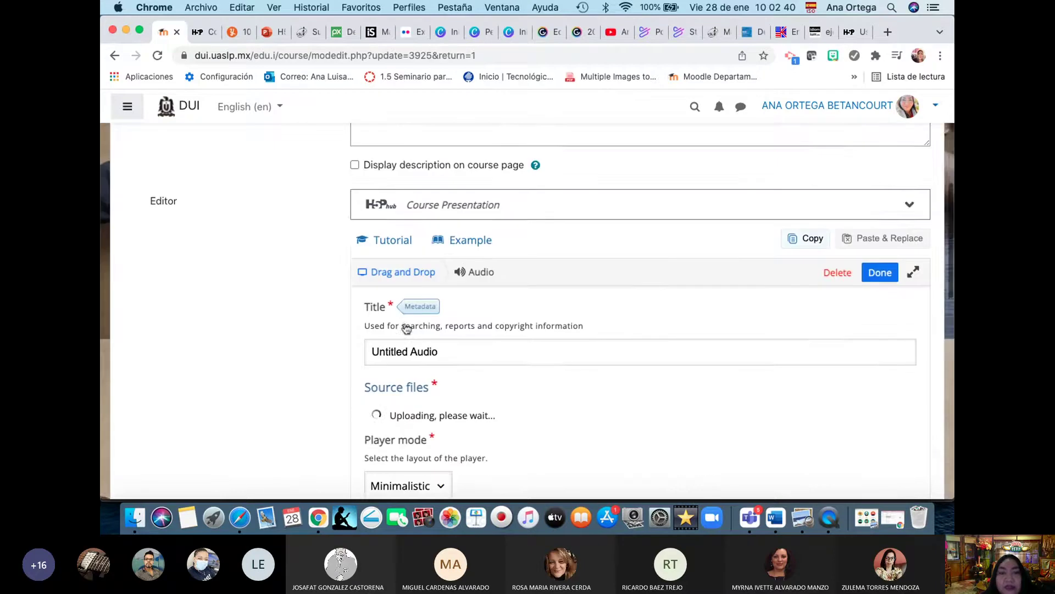
pyautogui.scroll(-2, 406, 324)
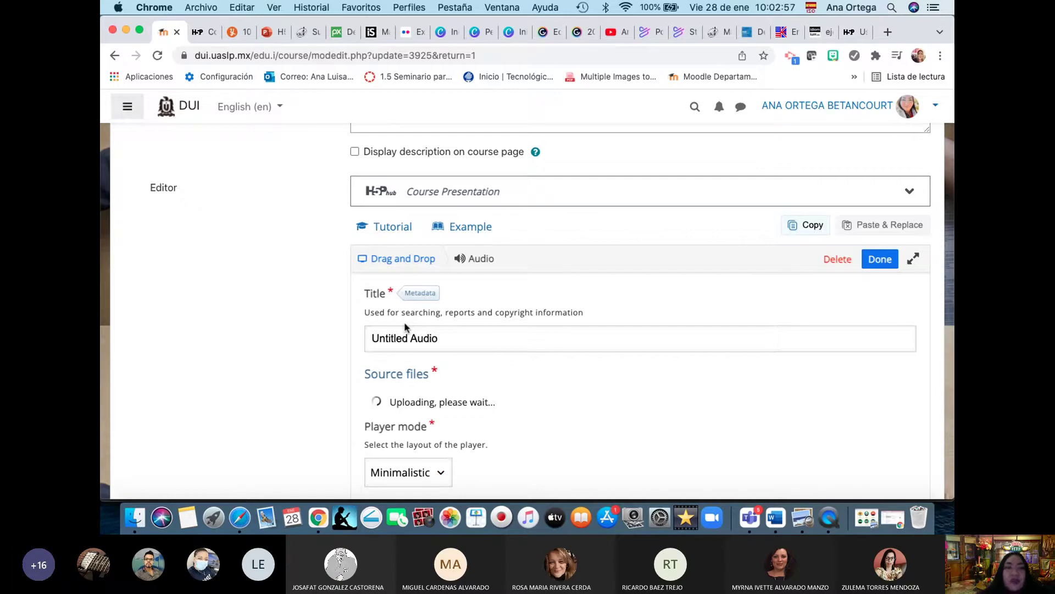
# Step: Examine the clone-slide tool enlarged in the H5P tutorial video and recheck the audio upload in Moodle
pyautogui.click(203, 32)
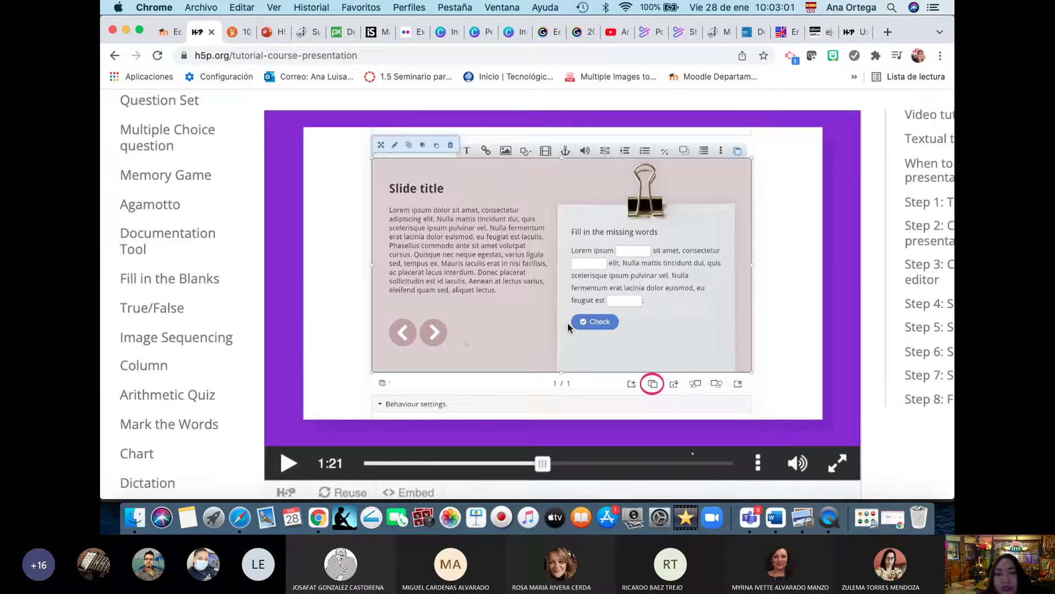
pyautogui.scroll(-3, 568, 327)
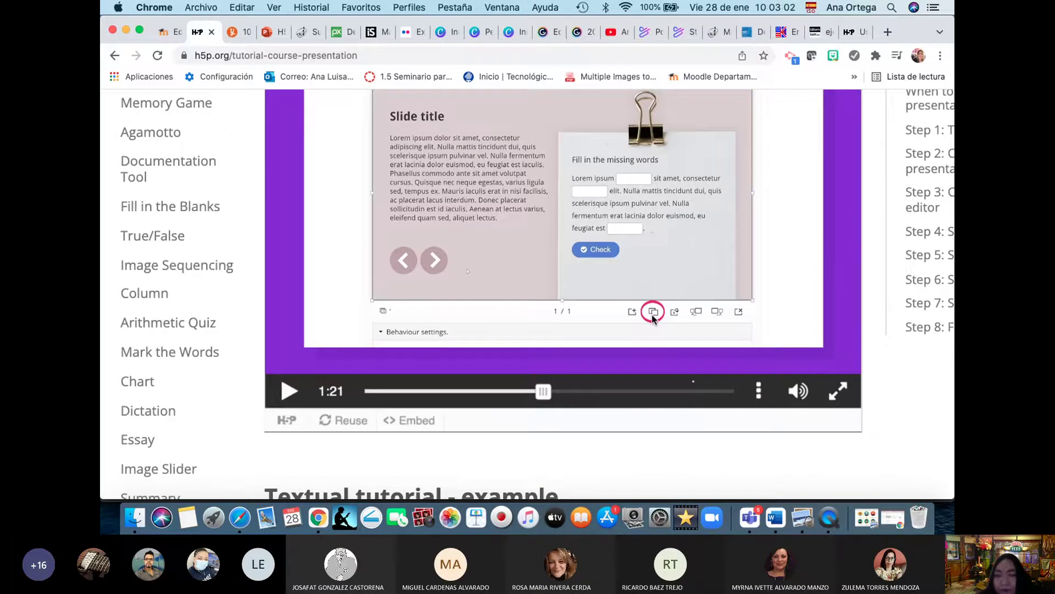
pyautogui.scroll(5, 652, 318)
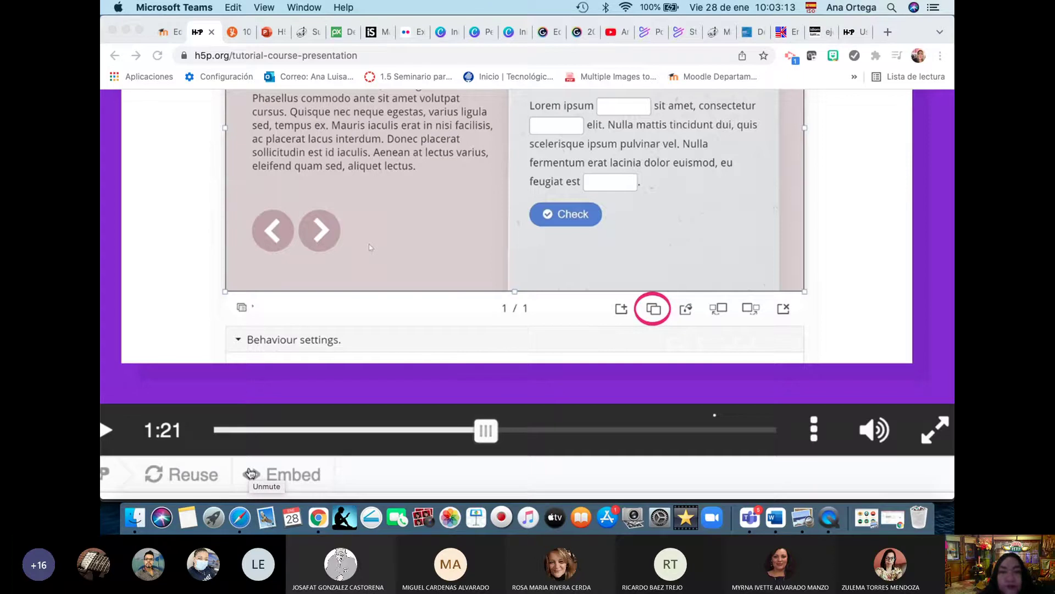
pyautogui.click(354, 336)
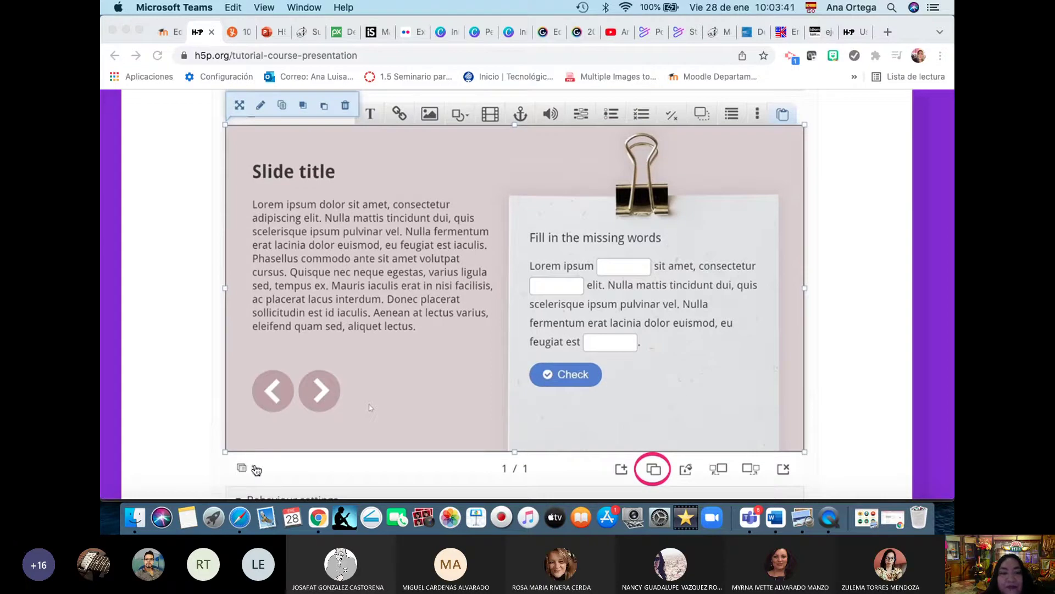
pyautogui.click(165, 33)
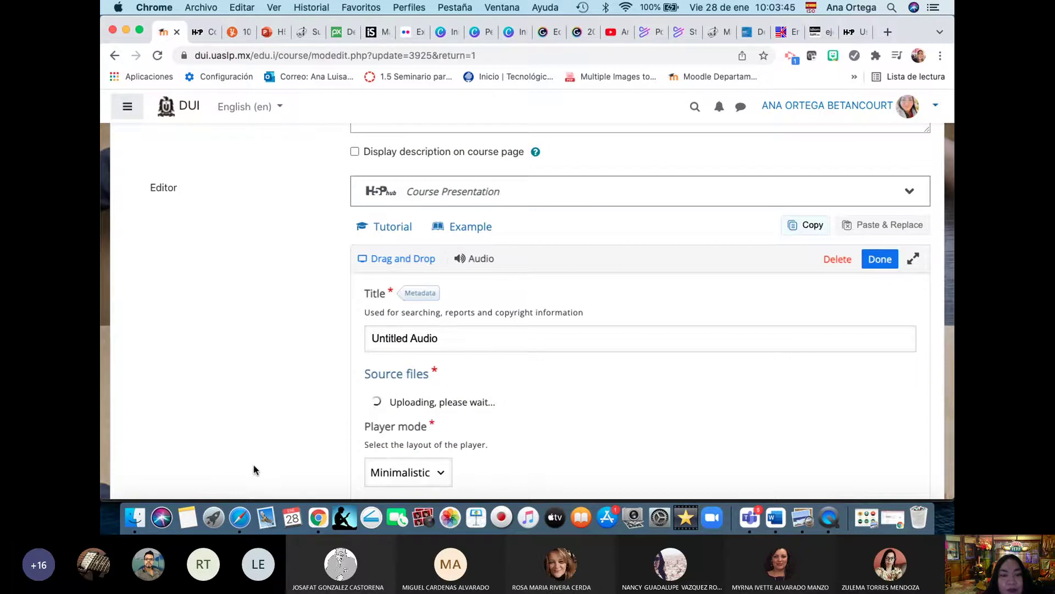
# Step: Review the H5P Course Presentation tutorial's Step 3 on the editor and Step 4 on opening the slides list and titling slide 1
pyautogui.click(203, 34)
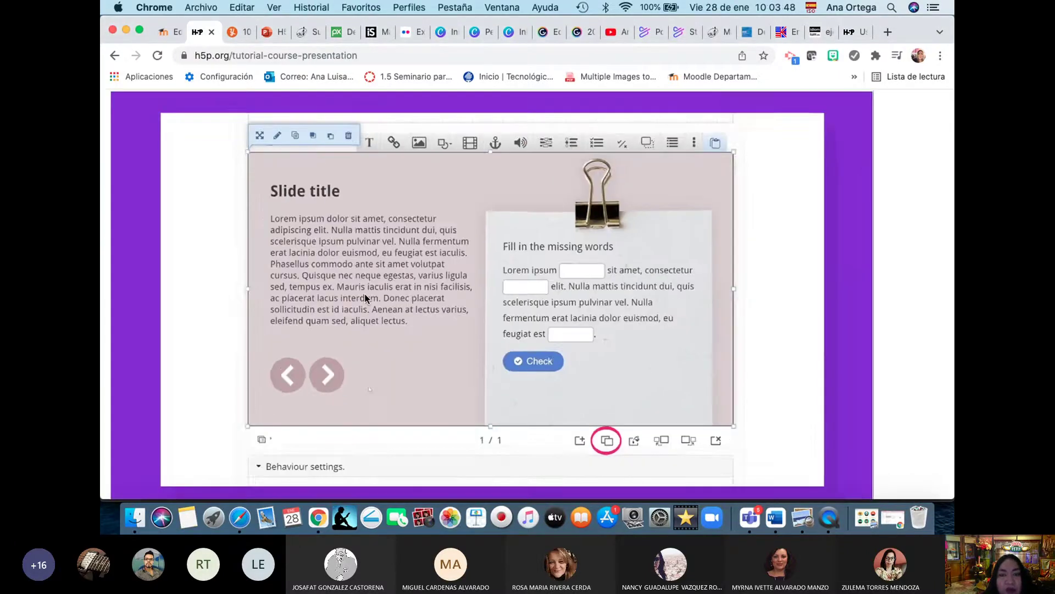
pyautogui.scroll(-15, 364, 294)
pyautogui.scroll(-8, 365, 299)
pyautogui.scroll(-15, 365, 299)
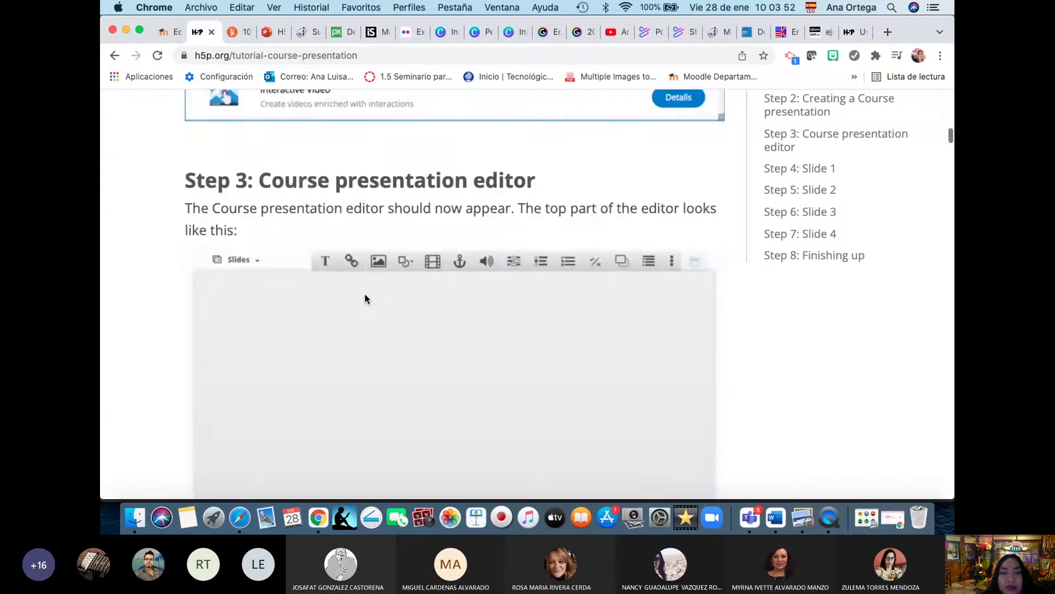
pyautogui.scroll(-4, 365, 298)
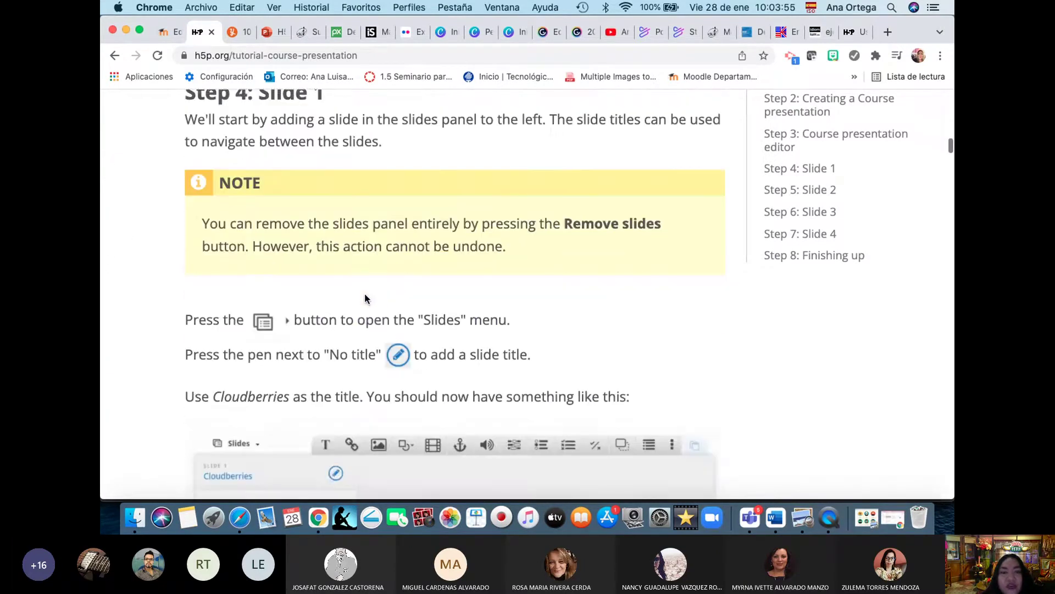
pyautogui.scroll(9, 365, 298)
pyautogui.scroll(-1, 364, 298)
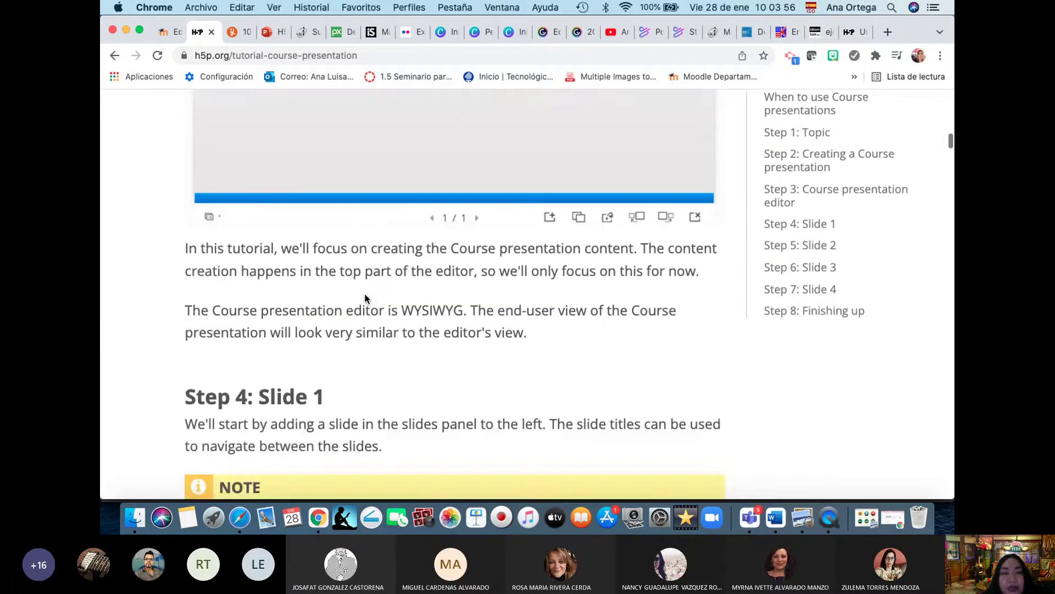
pyautogui.scroll(6, 365, 298)
pyautogui.scroll(3, 364, 298)
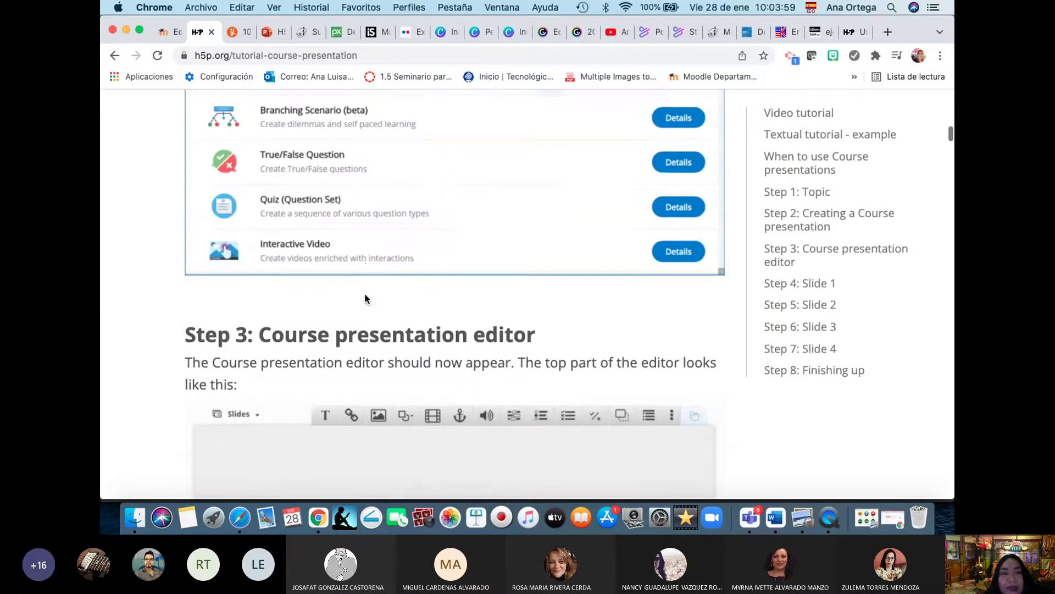
pyautogui.scroll(-10, 365, 298)
pyautogui.scroll(-6, 364, 298)
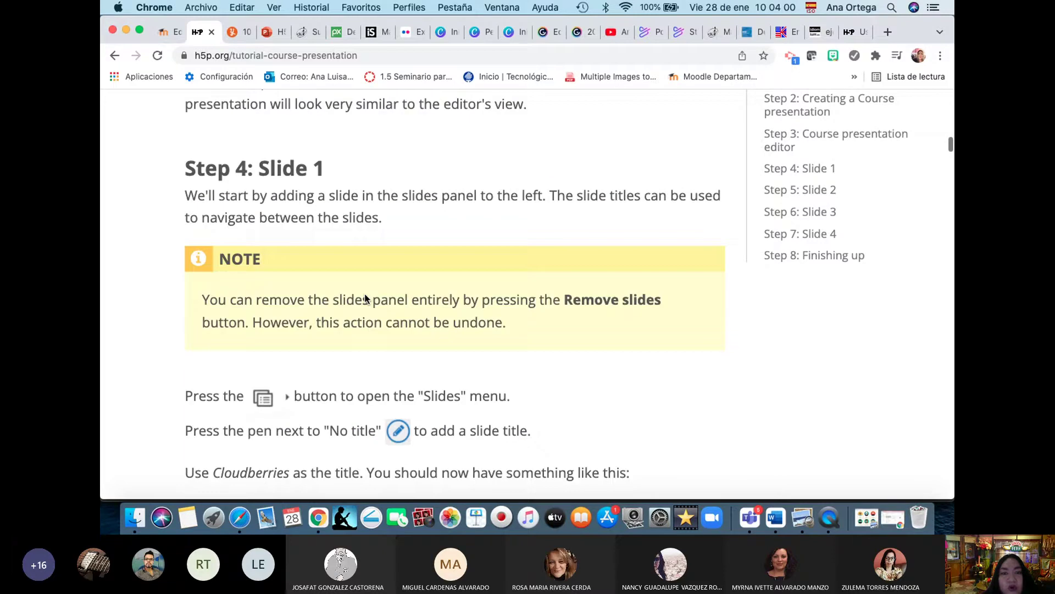
pyautogui.scroll(-5, 365, 295)
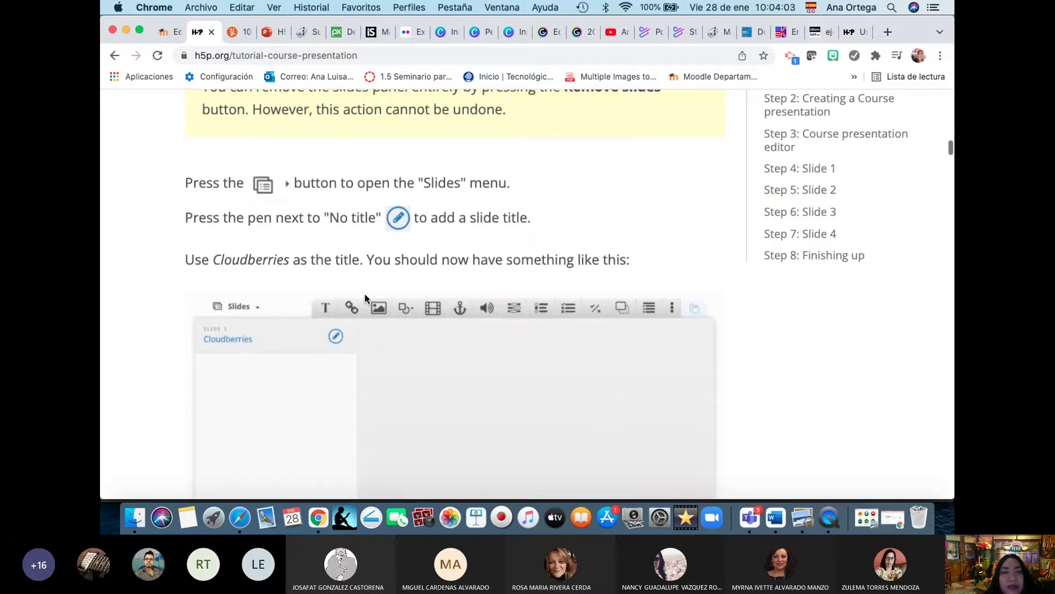
pyautogui.scroll(-1, 311, 199)
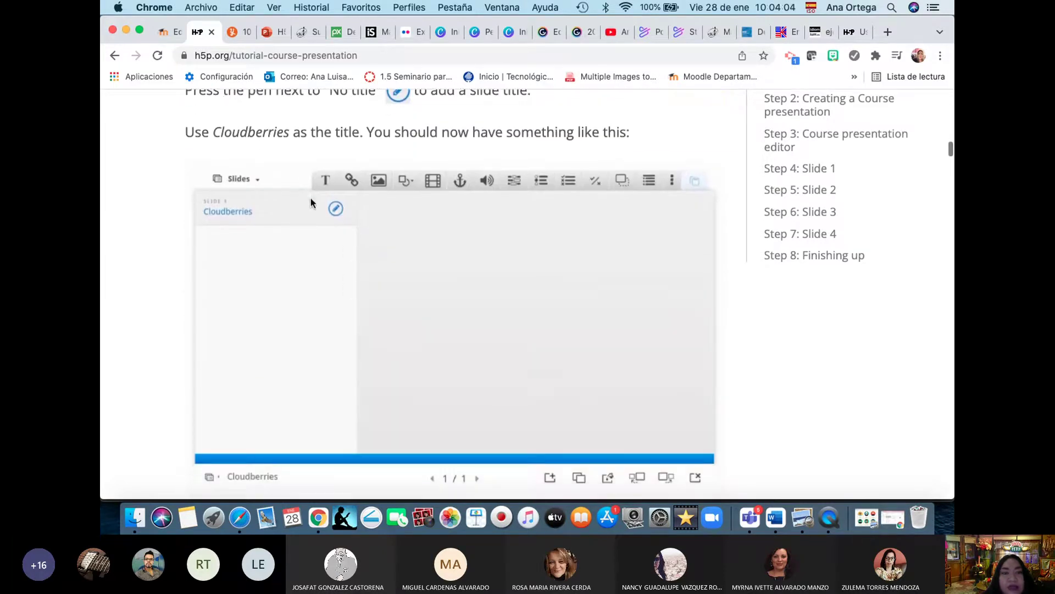
# Step: Read the tutorial's instructions on adding images to slide 1 and filling in their licence metadata
pyautogui.scroll(-15, 281, 293)
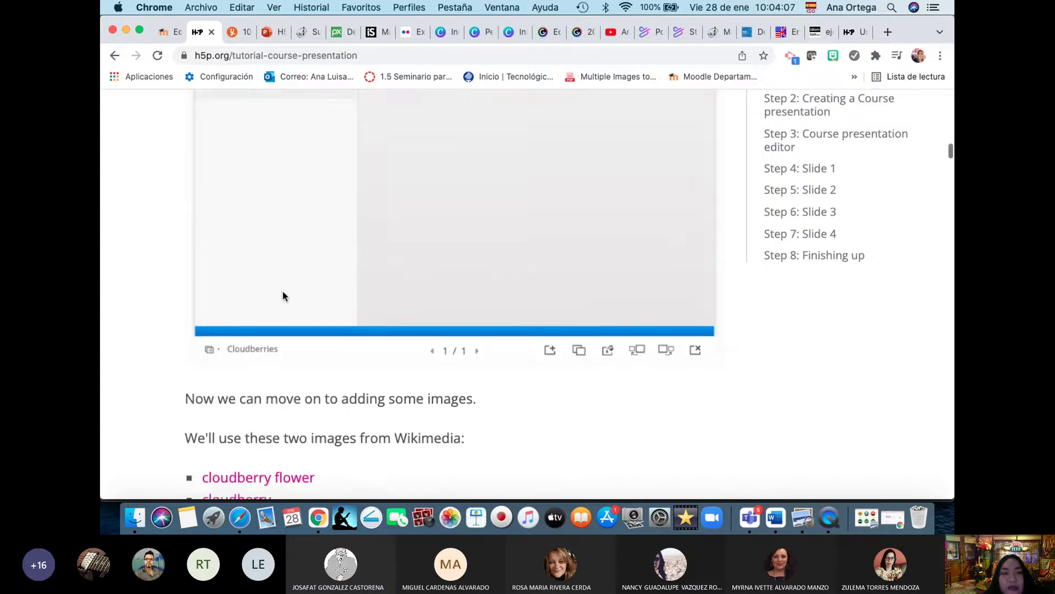
pyautogui.scroll(-6, 283, 291)
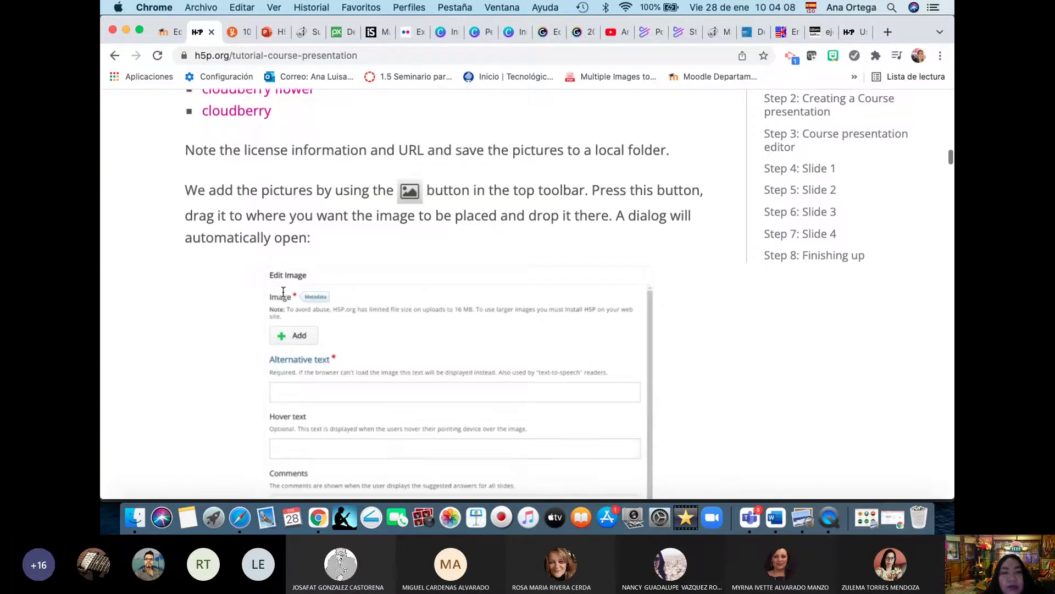
pyautogui.scroll(-10, 283, 295)
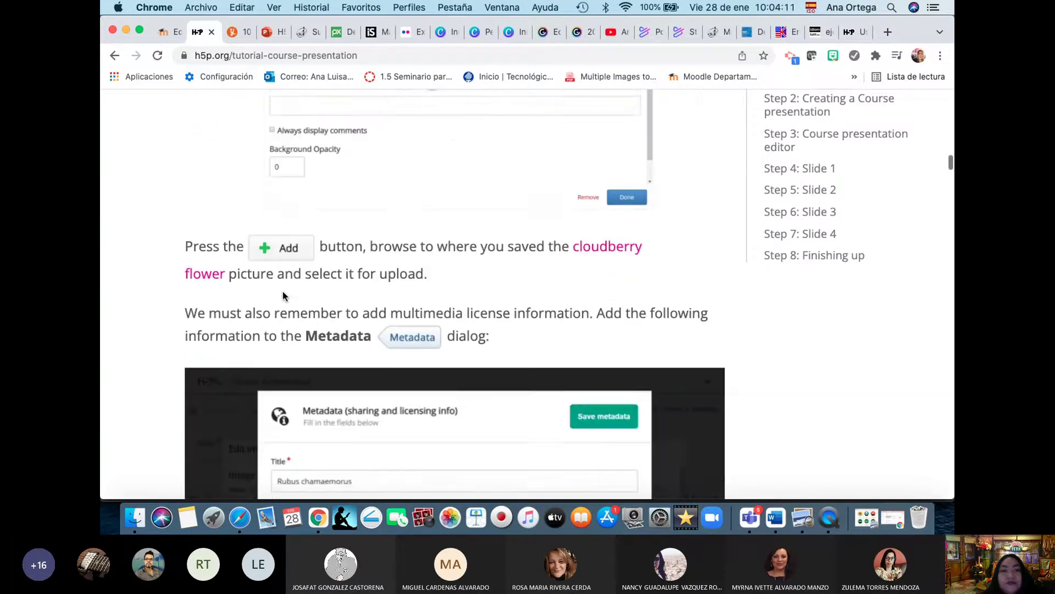
pyautogui.scroll(-4, 283, 295)
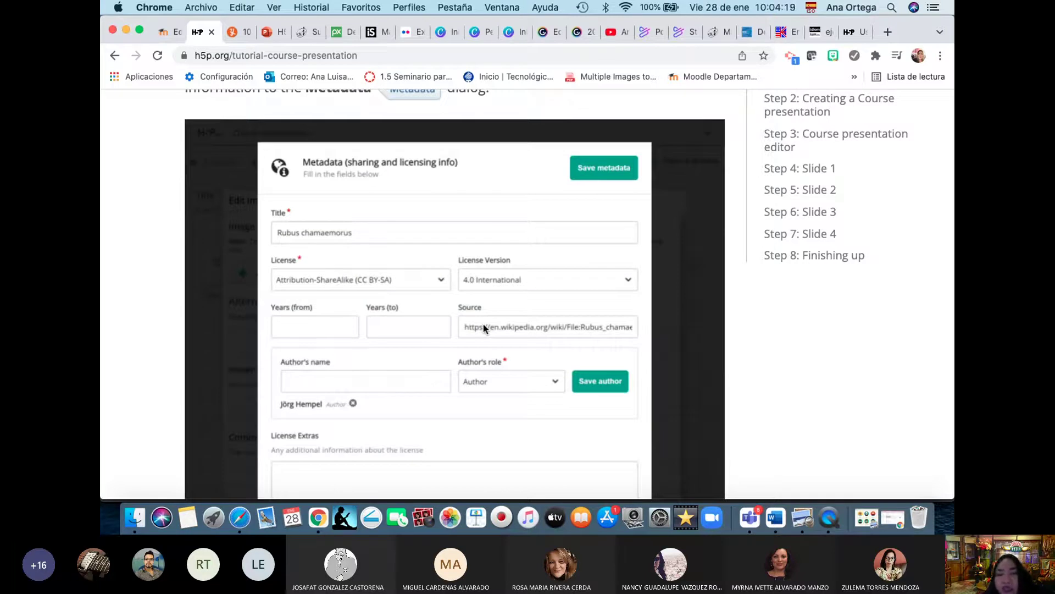
pyautogui.scroll(-5, 484, 328)
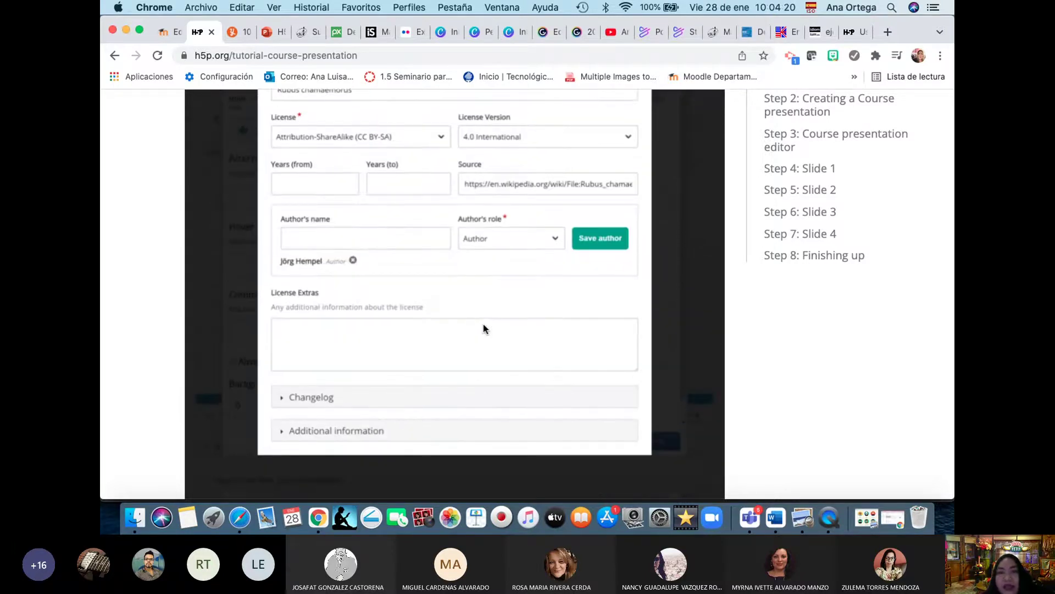
# Step: Switch to the Peach and Blue Illustration presentation in Canva and dismiss its download-finished sharing message
pyautogui.click(517, 34)
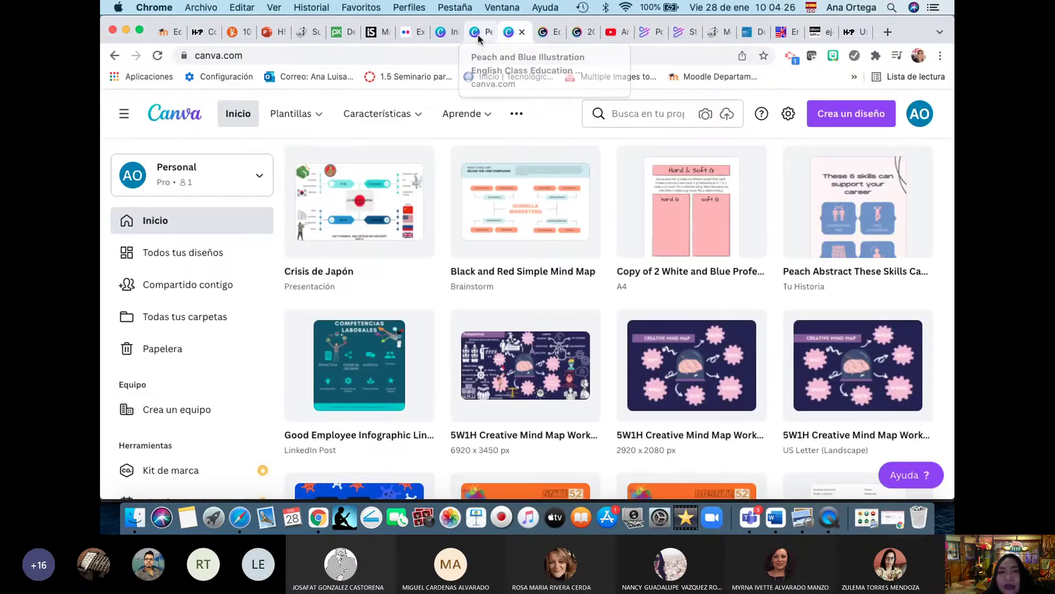
pyautogui.click(479, 34)
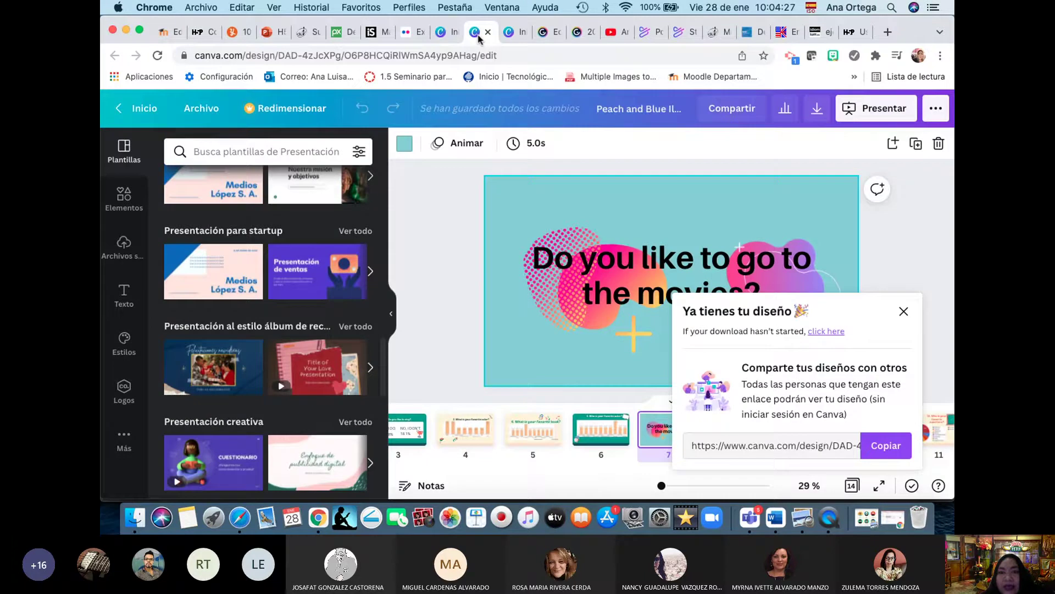
pyautogui.click(903, 311)
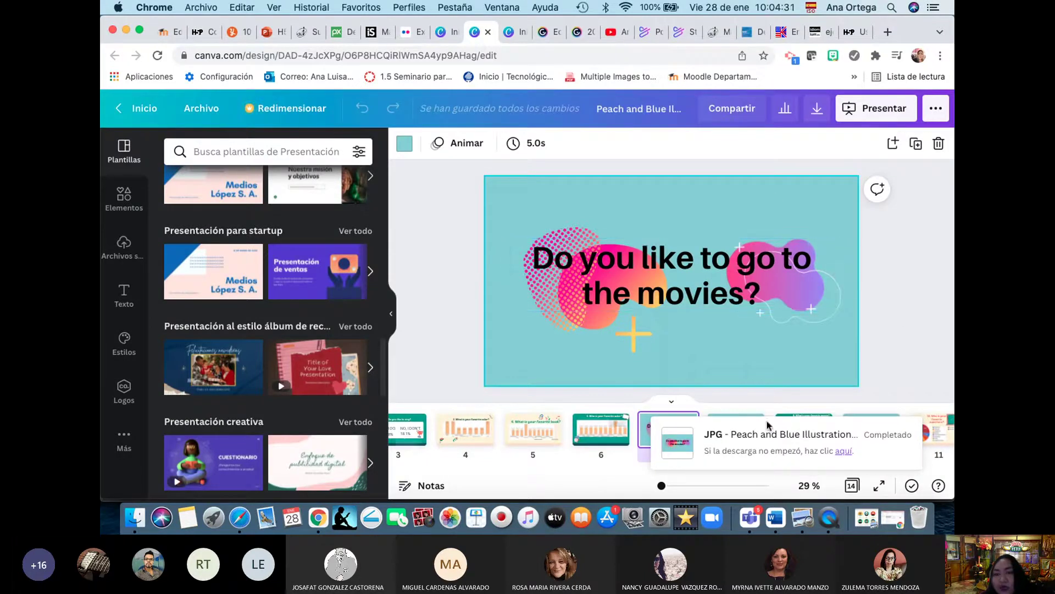